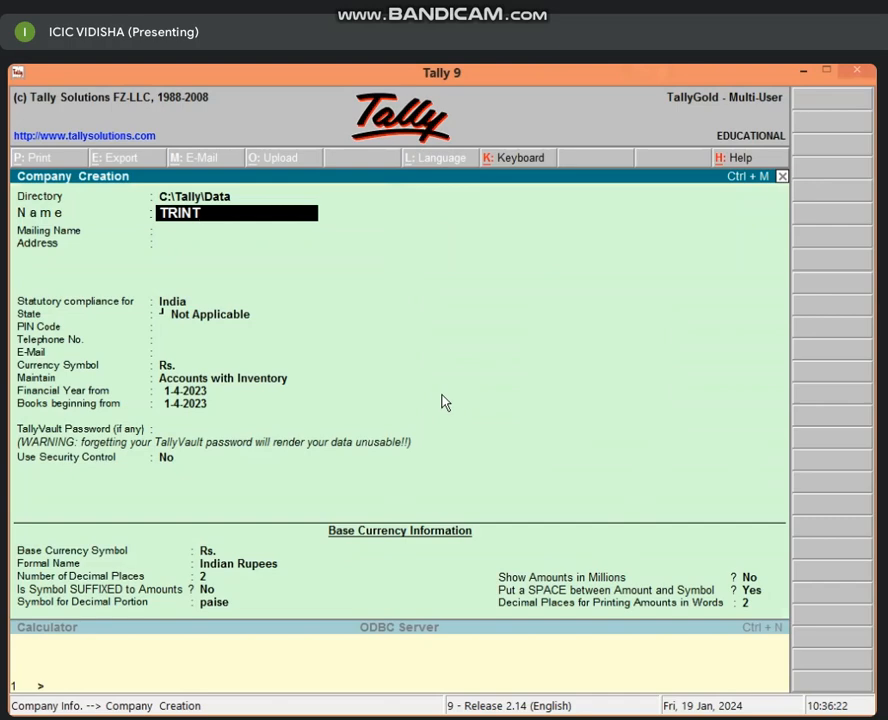
Step: Enter company name EXCELLENCE SCHOOL, address VIDISHA, state Madhya Pradesh, PIN 464001 and a phone number
{"action": "key", "text": "BackSpace"}
{"action": "key", "text": "BackSpace"}
{"action": "key", "text": "BackSpace"}
{"action": "key", "text": "BackSpace"}
{"action": "key", "text": "BackSpace"}
{"action": "type", "text": "EXCELLENCE SCHOOL"}
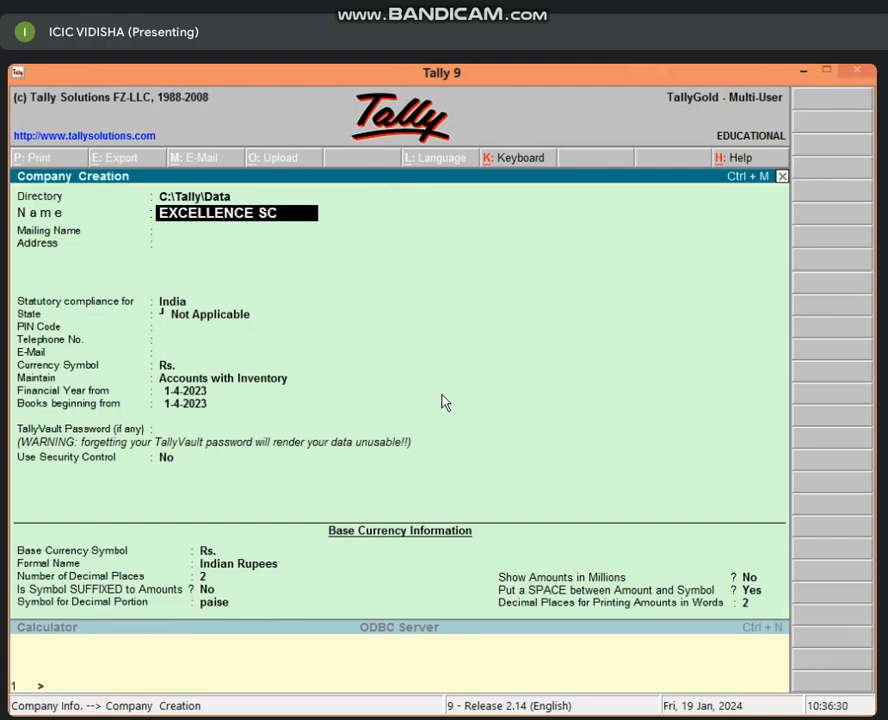
{"action": "key", "text": "Return"}
{"action": "key", "text": "Return"}
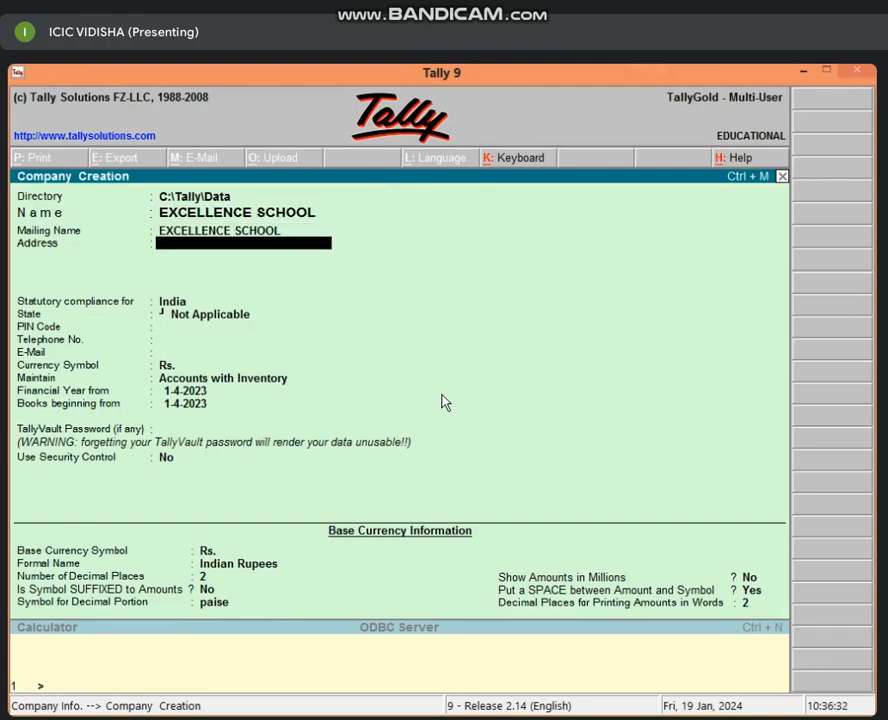
{"action": "type", "text": "VIDISHA"}
{"action": "key", "text": "Return"}
{"action": "key", "text": "Return"}
{"action": "key", "text": "Return"}
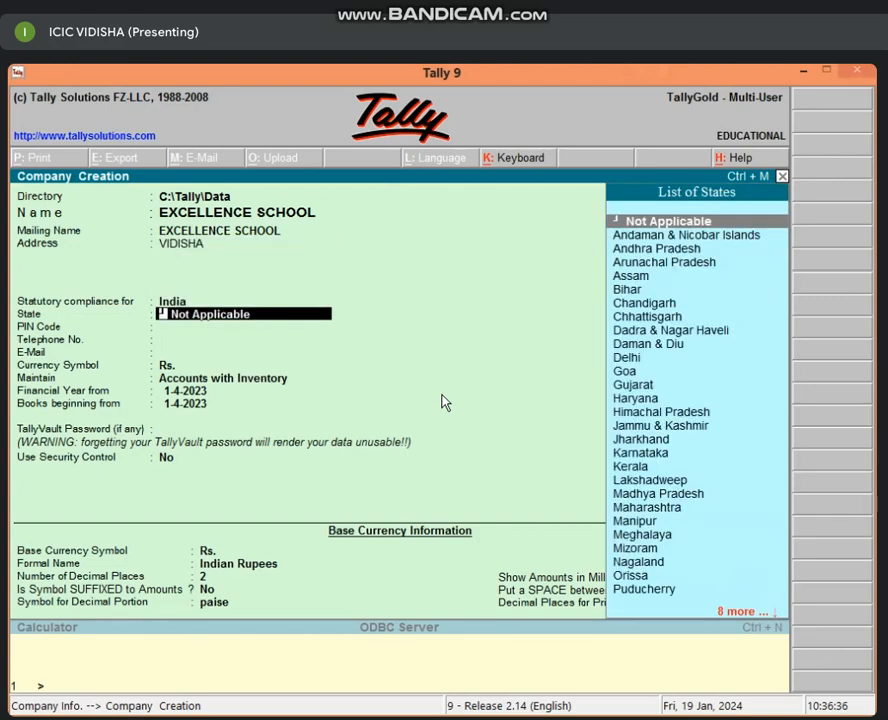
{"action": "type", "text": "MA"}
{"action": "key", "text": "Return"}
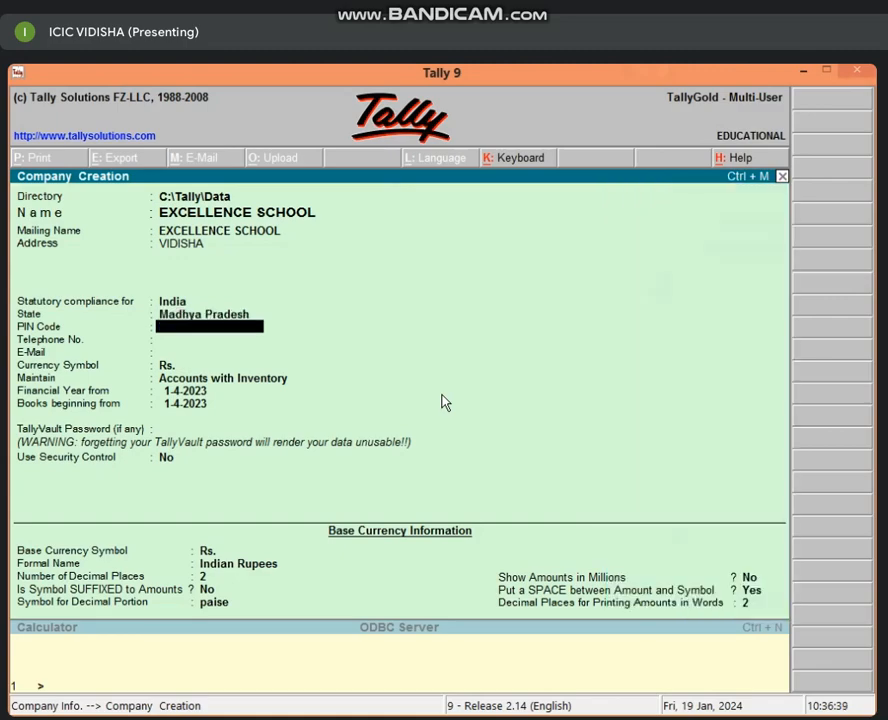
{"action": "type", "text": "464001"}
{"action": "key", "text": "Return"}
{"action": "type", "text": "12"}
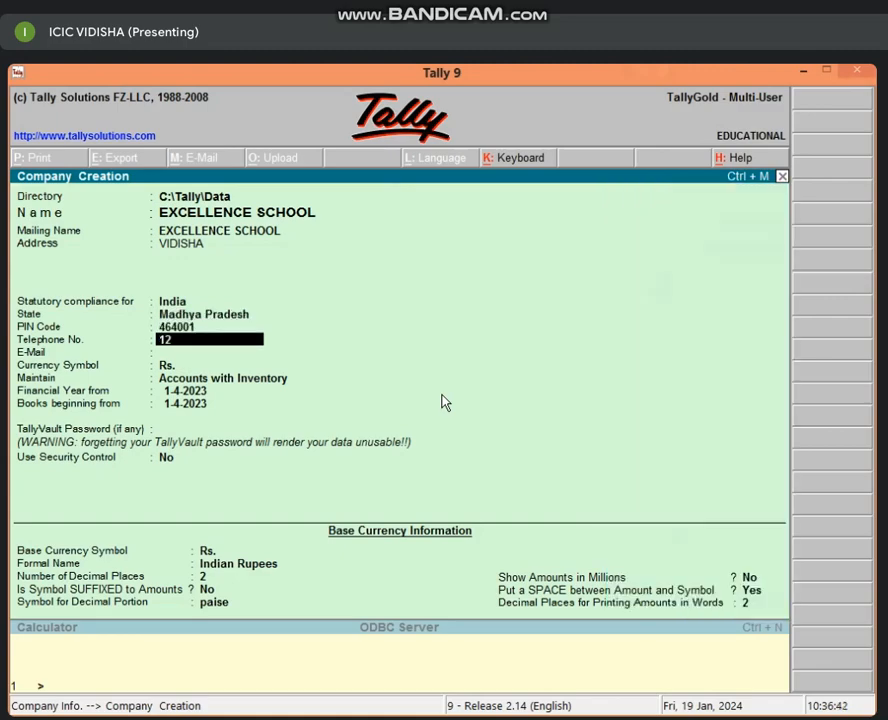
{"action": "type", "text": "36547896"}
{"action": "key", "text": "Return"}
{"action": "key", "text": "Return"}
{"action": "key", "text": "Return"}
{"action": "key", "text": "Return"}
{"action": "key", "text": "Return"}
{"action": "key", "text": "Return"}
Step: Set Maintain to Accounts Only and accept the new company
{"action": "key", "text": "BackSpace"}
{"action": "key", "text": "BackSpace"}
{"action": "key", "text": "BackSpace"}
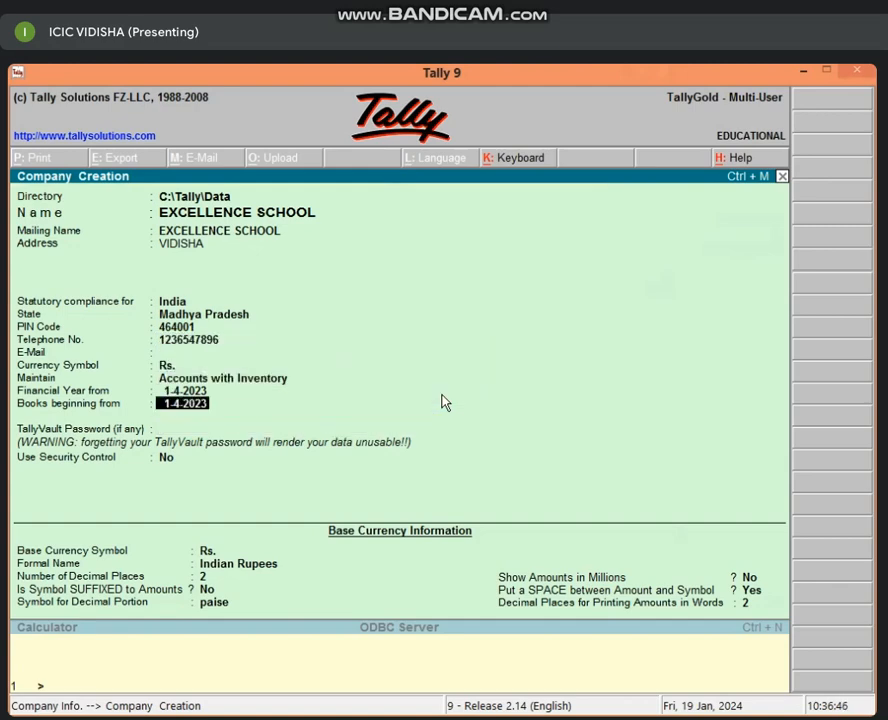
{"action": "key", "text": "Up"}
{"action": "key", "text": "Return"}
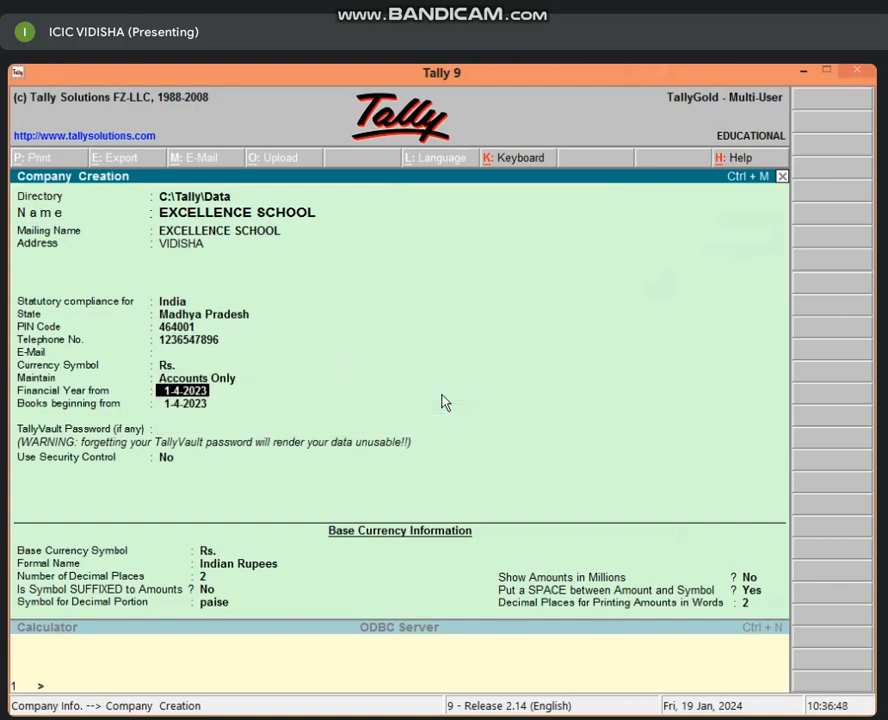
{"action": "key", "text": "Return"}
{"action": "key", "text": "Return"}
{"action": "key", "text": "Return"}
{"action": "key", "text": "Return"}
{"action": "key", "text": "Return"}
{"action": "key", "text": "Return"}
{"action": "key", "text": "Return"}
{"action": "key", "text": "Return"}
{"action": "key", "text": "Return"}
{"action": "key", "text": "Return"}
{"action": "key", "text": "Return"}
{"action": "key", "text": "Return"}
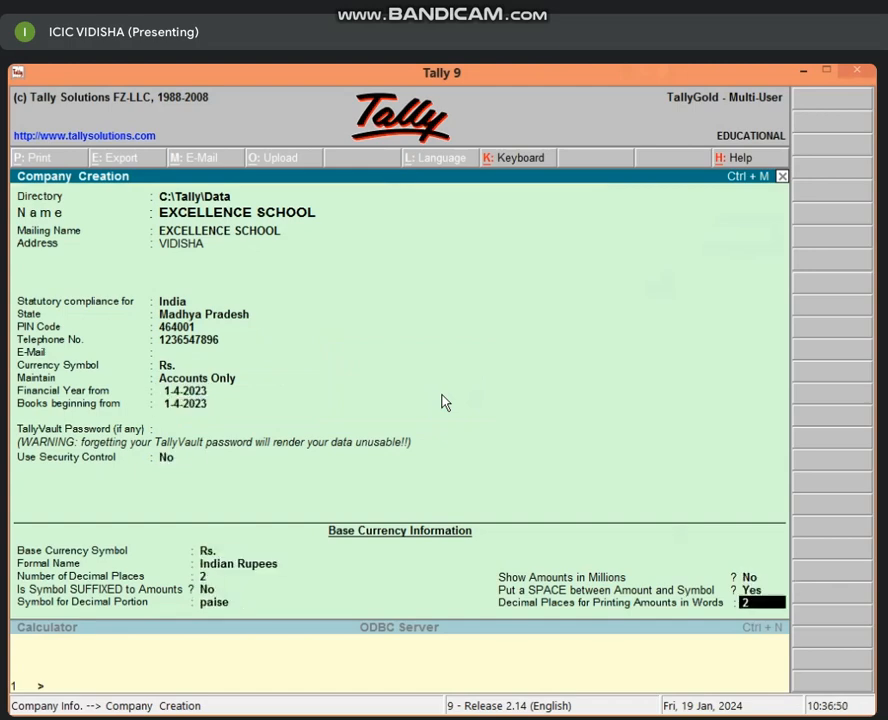
{"action": "key", "text": "Return"}
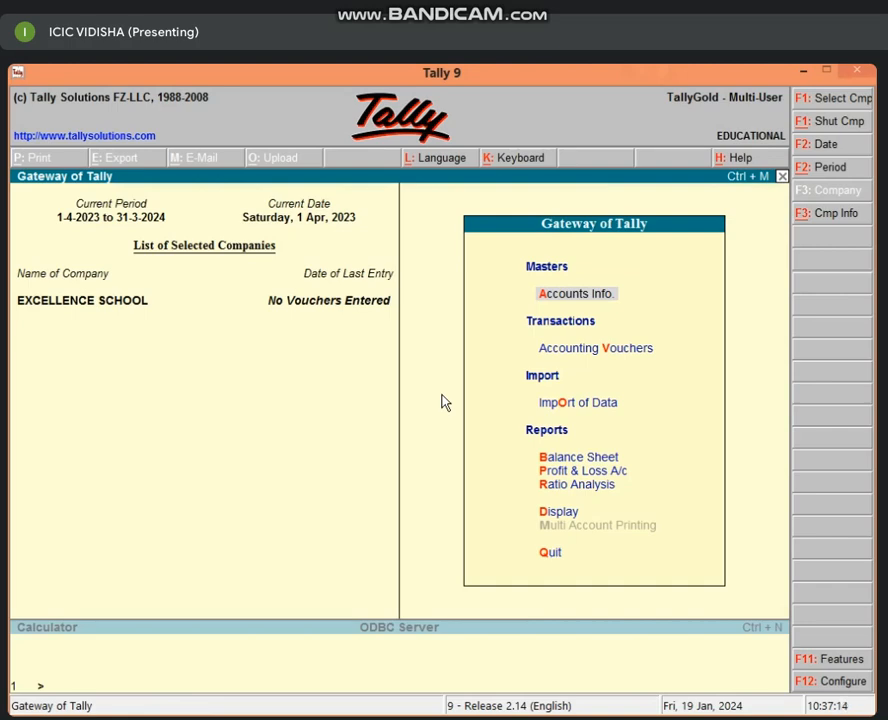
Step: Open Accounts Info for EXCELLENCE SCHOOL from the Gateway of Tally
{"action": "key", "text": "Return"}
Step: Create the FURNITURE A/C ledger under Fixed Assets
{"action": "key", "text": "l"}
{"action": "key", "text": "Return"}
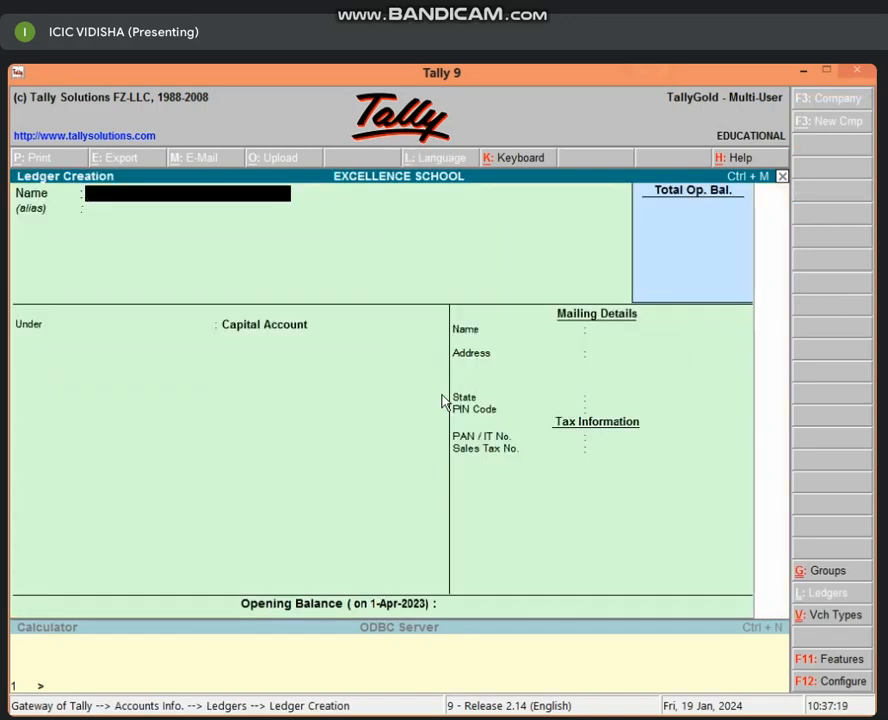
{"action": "type", "text": "FURNITURE A"}
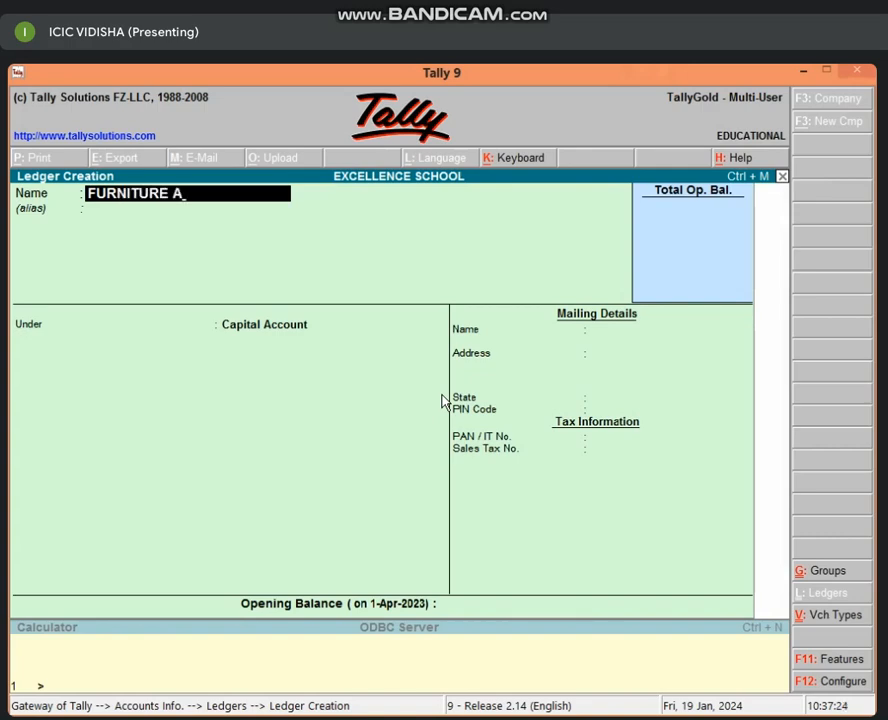
{"action": "type", "text": "/C"}
{"action": "key", "text": "Return"}
{"action": "key", "text": "Return"}
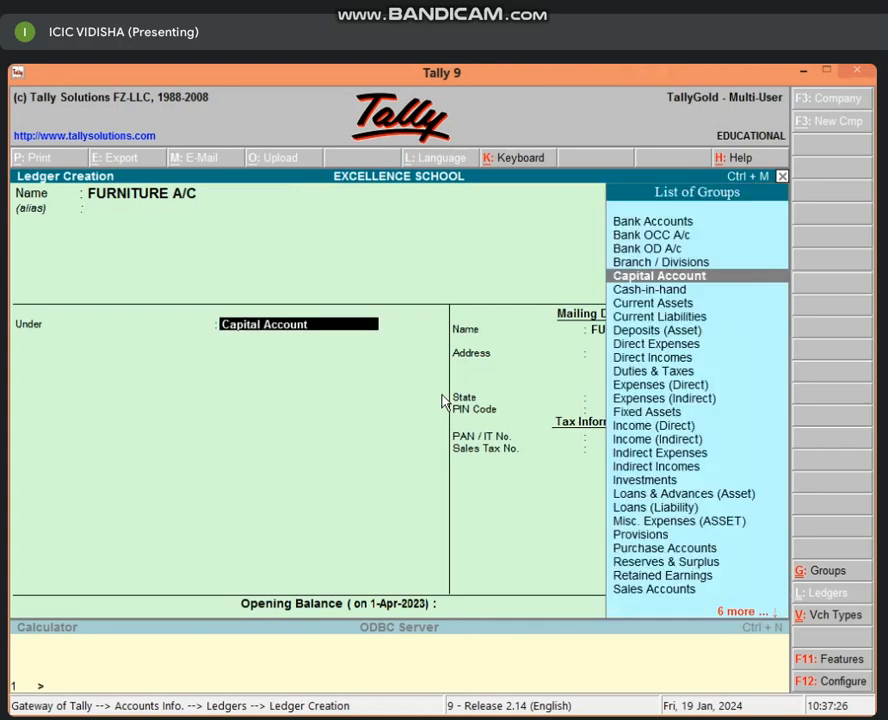
{"action": "type", "text": "F"}
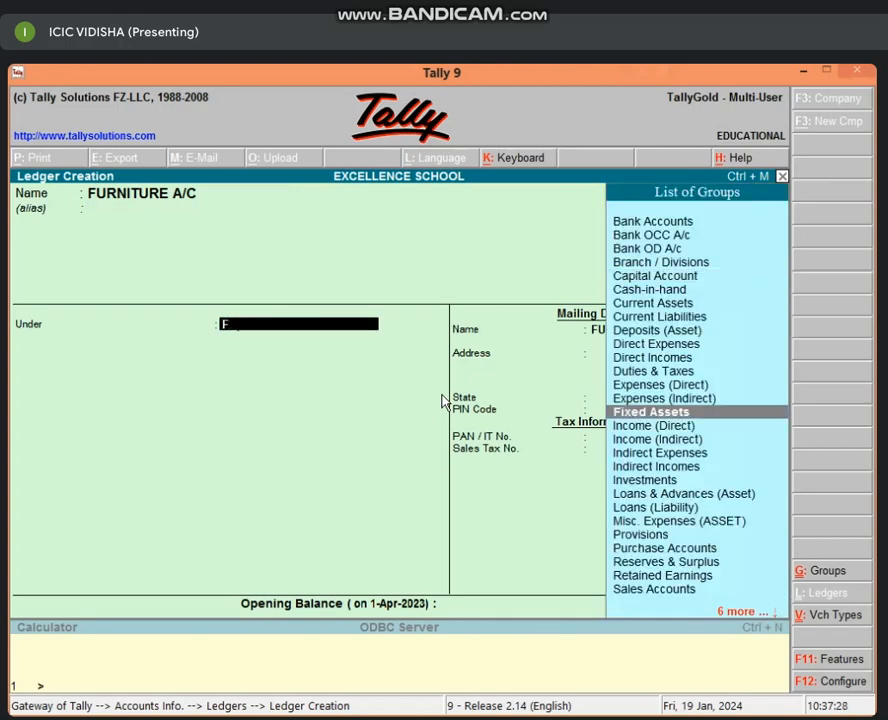
{"action": "key", "text": "Return"}
{"action": "key", "text": "Return"}
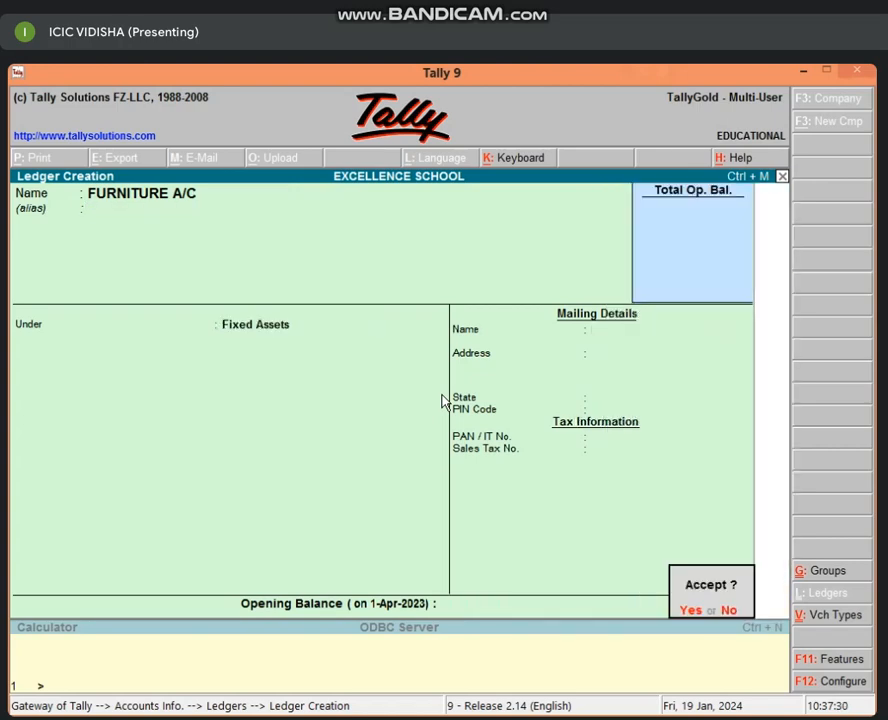
{"action": "key", "text": "Return"}
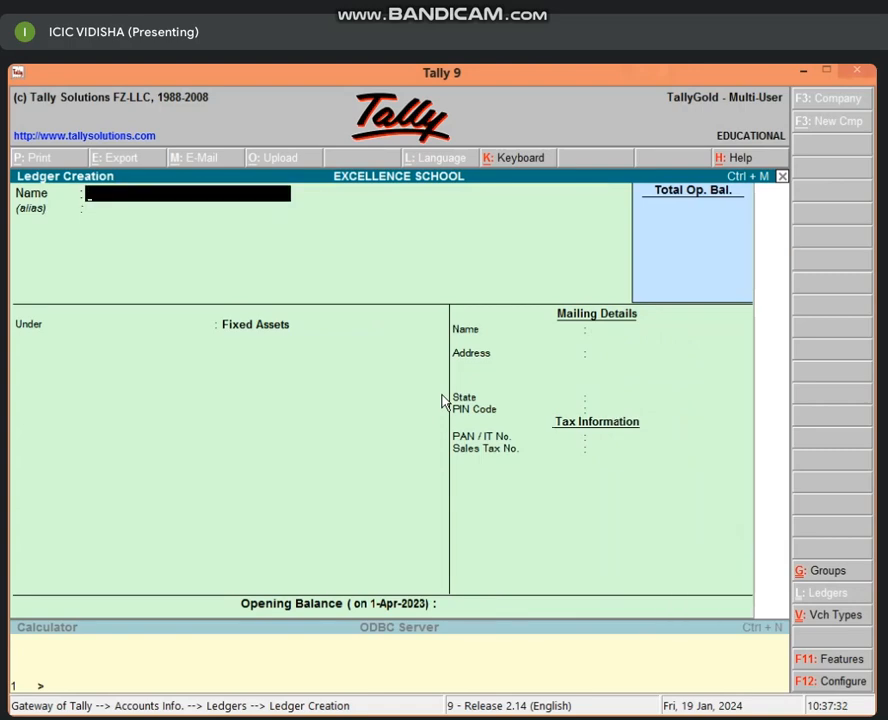
Step: Return to the Gateway of Tally and start a new accounting voucher
{"action": "key", "text": "Escape"}
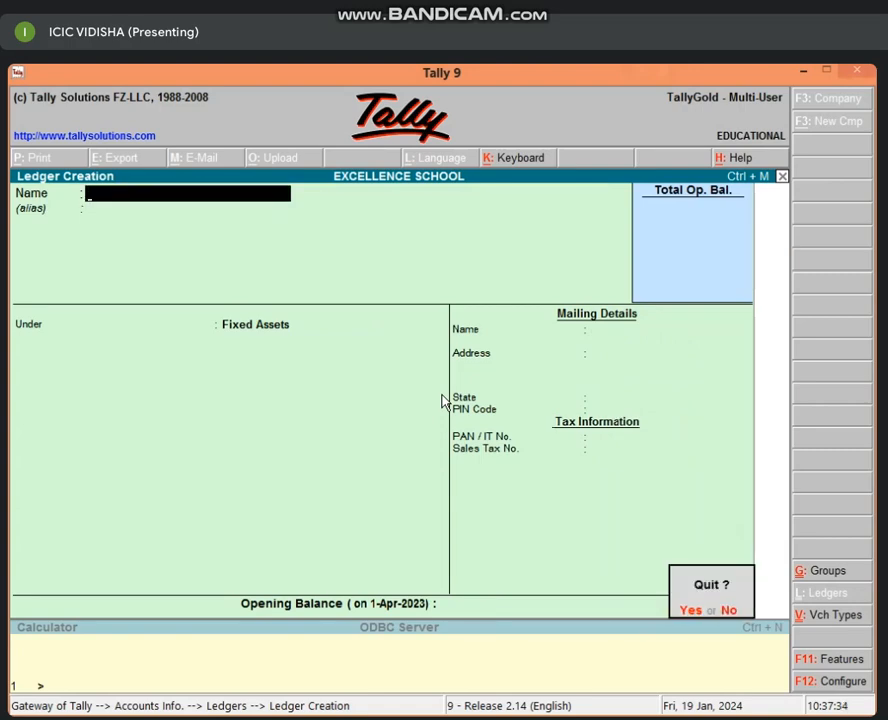
{"action": "key", "text": "Return"}
{"action": "key", "text": "Escape"}
{"action": "key", "text": "Escape"}
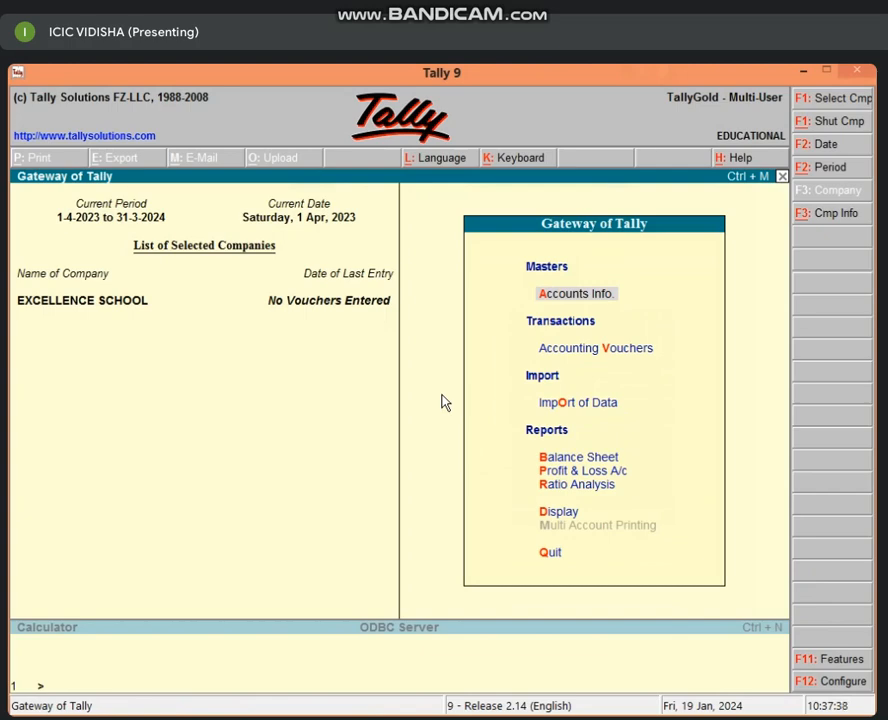
{"action": "key", "text": "v"}
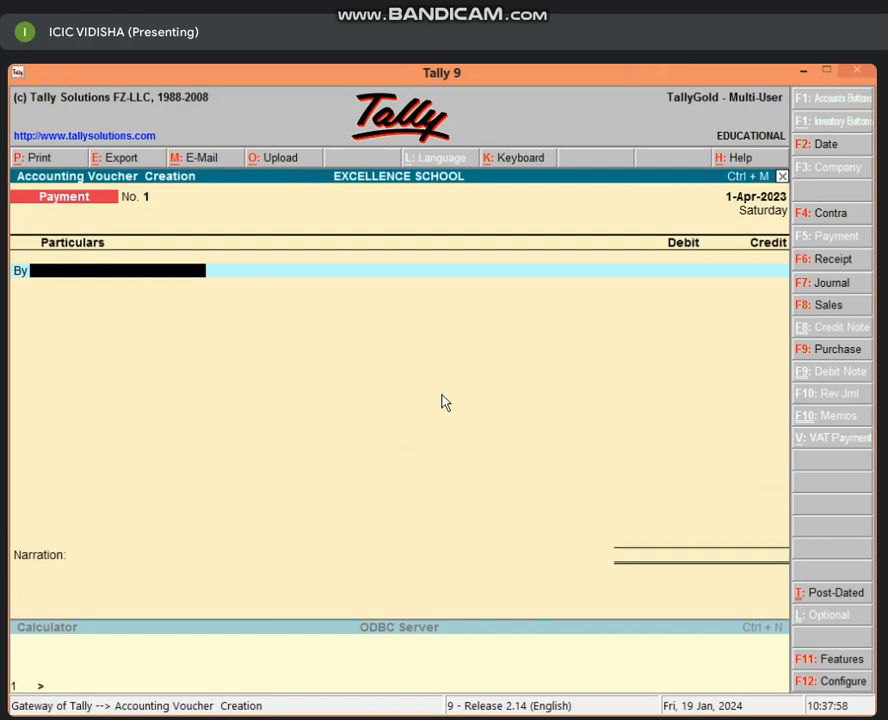
Step: Save payment voucher No. 1 debiting FURNITURE A/C and crediting Cash 50,000
{"action": "type", "text": "FUR"}
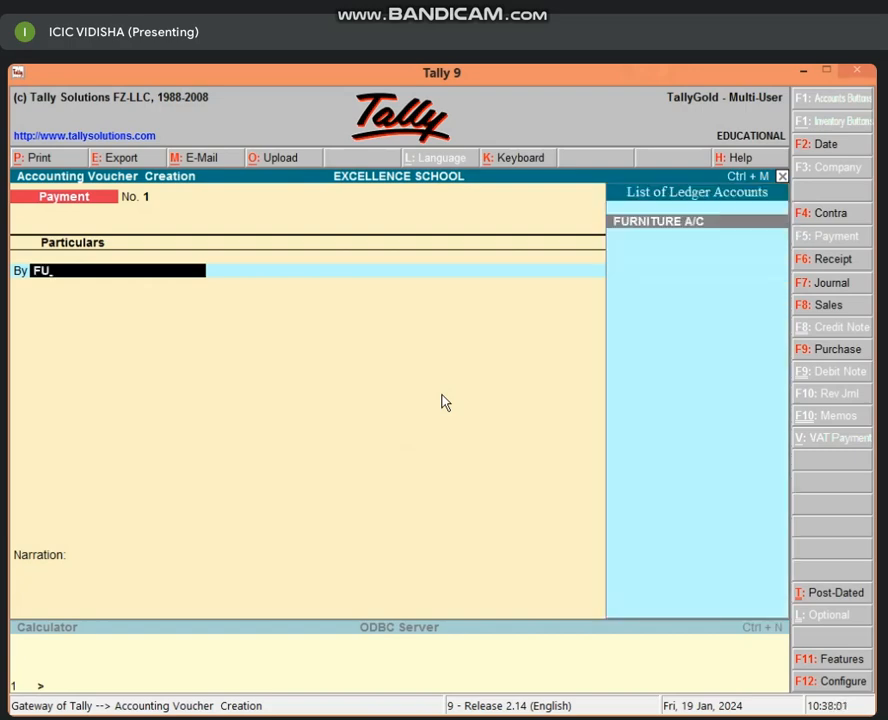
{"action": "key", "text": "Return"}
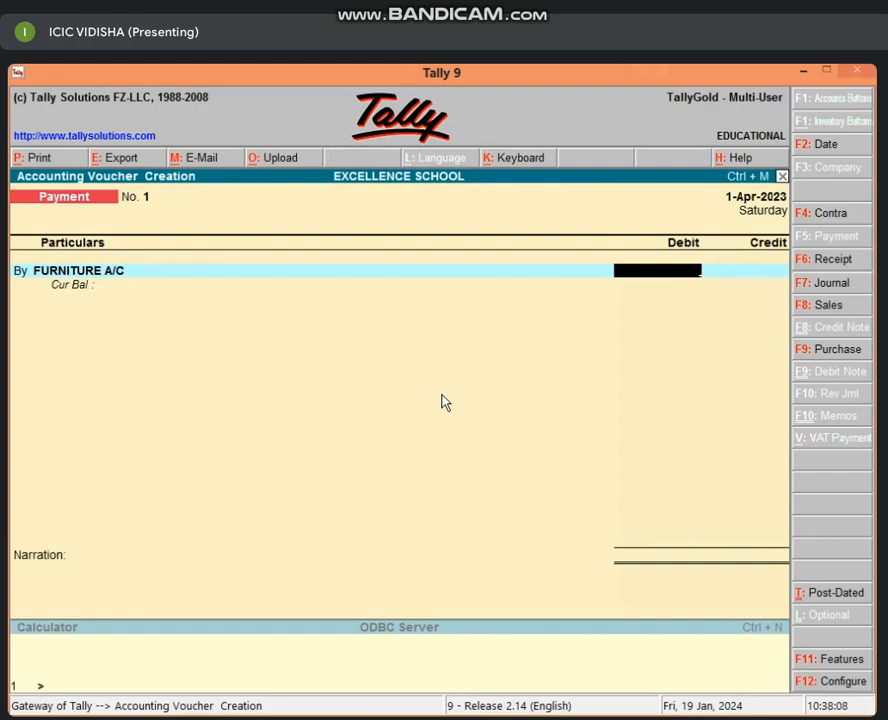
{"action": "type", "text": "50000"}
{"action": "key", "text": "Return"}
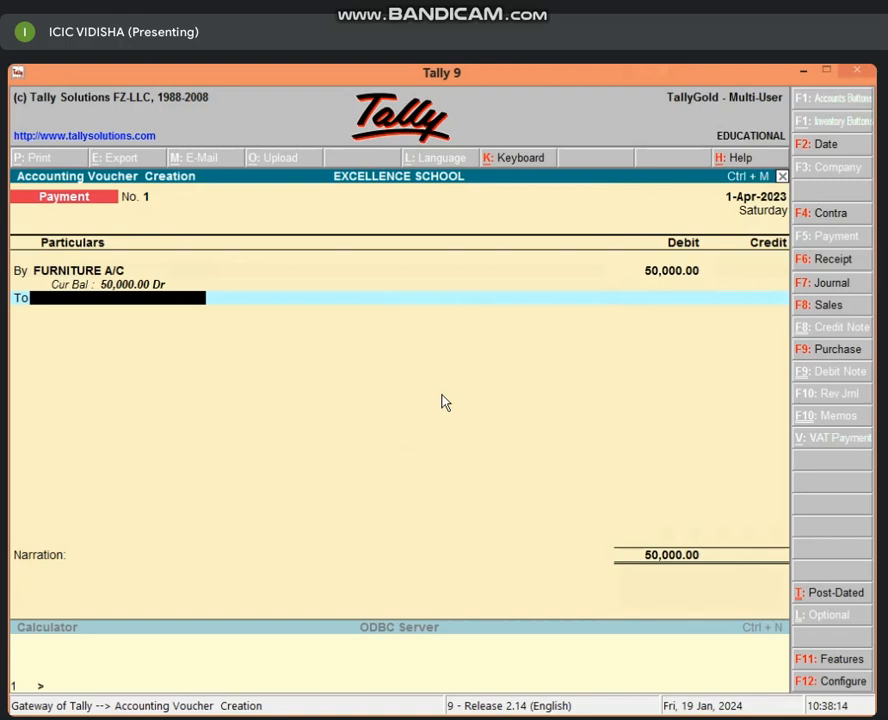
{"action": "type", "text": "CAS"}
{"action": "key", "text": "Return"}
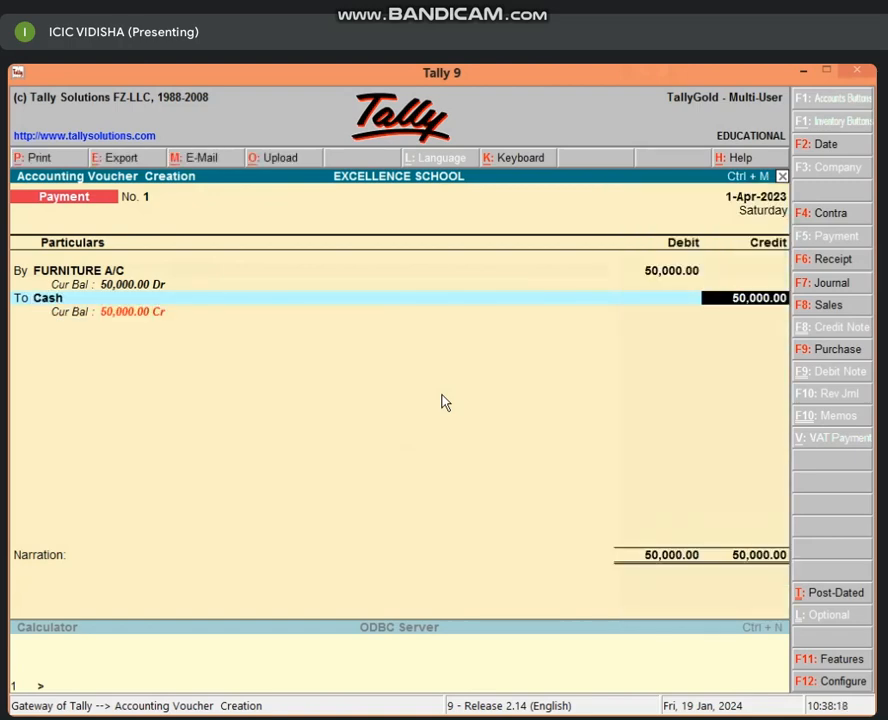
{"action": "key", "text": "Return"}
{"action": "key", "text": "Return"}
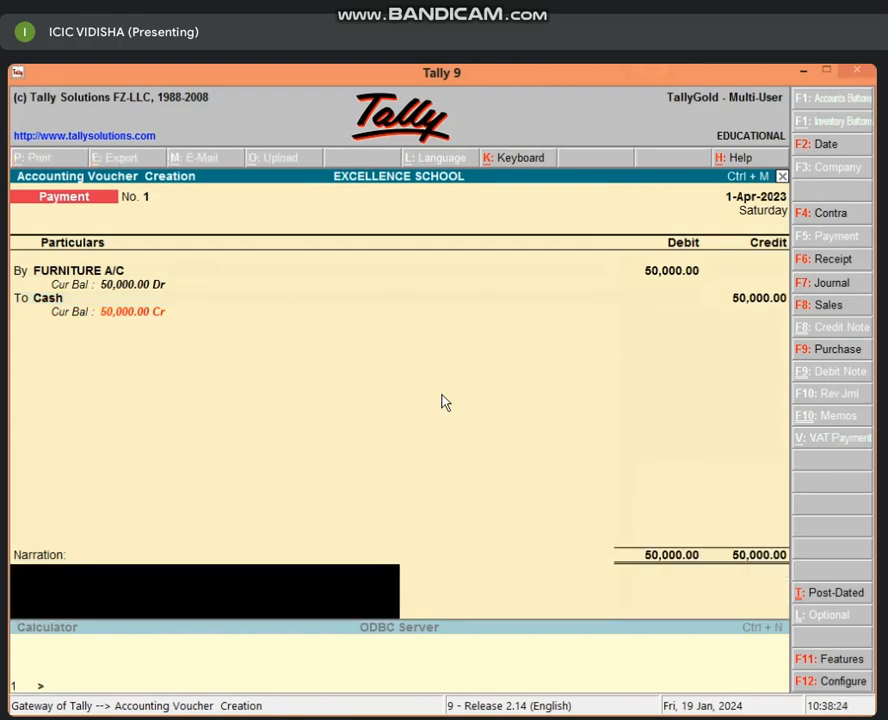
{"action": "key", "text": "Return"}
{"action": "key", "text": "Return"}
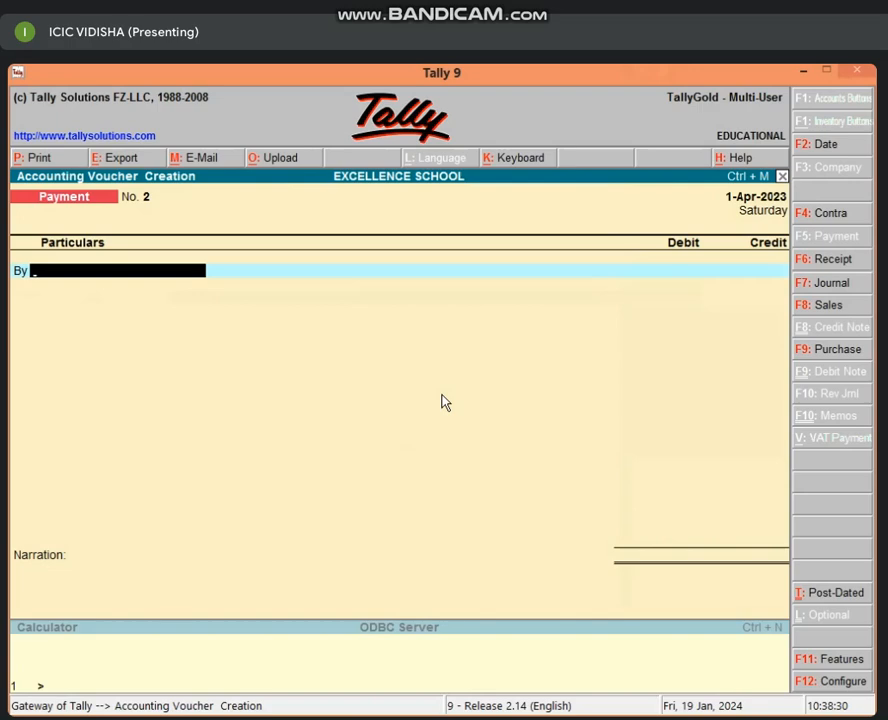
{"action": "key", "text": "F7"}
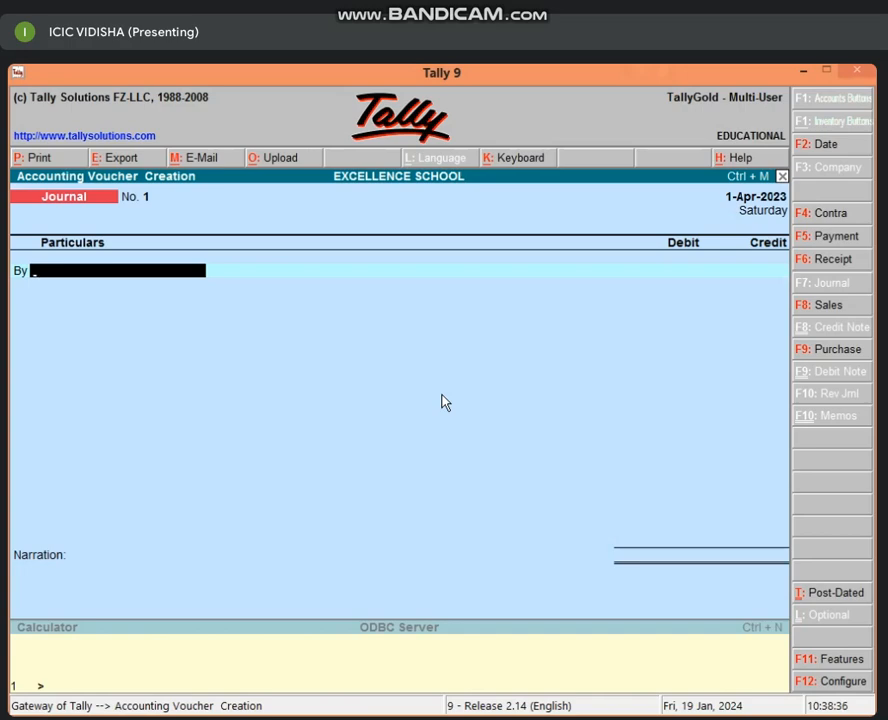
Step: Debit FURNITURE A/C 25,000 in the journal and begin creating a new credit ledger
{"action": "type", "text": "F"}
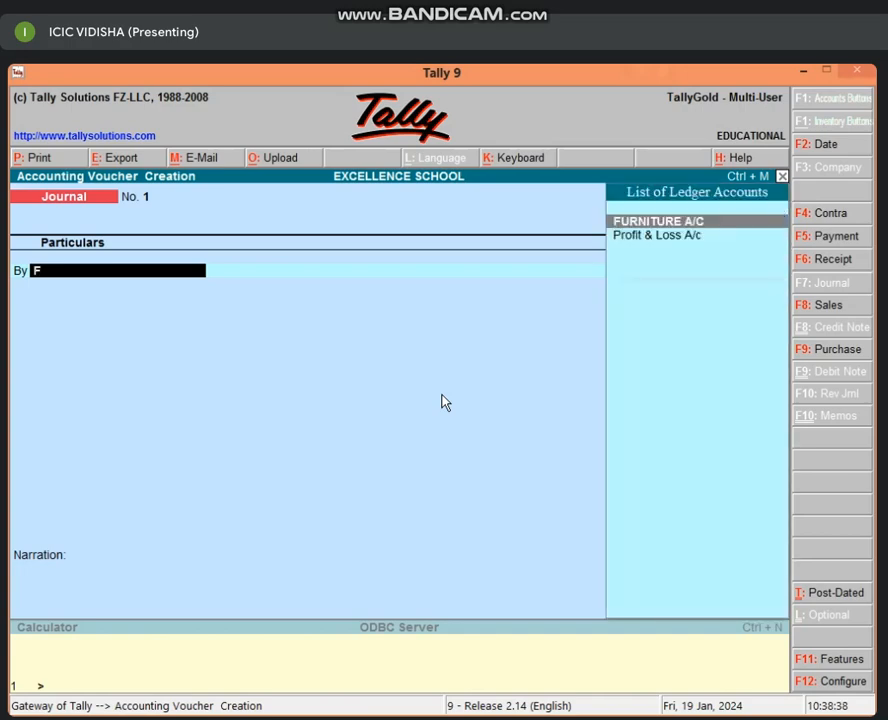
{"action": "key", "text": "Return"}
{"action": "type", "text": "2500"}
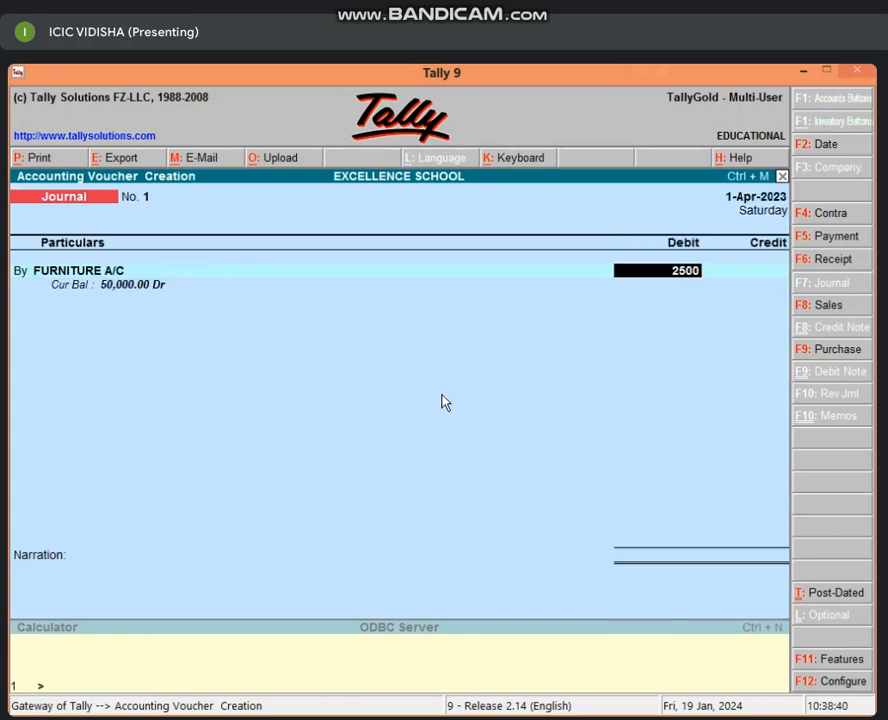
{"action": "type", "text": "0"}
{"action": "key", "text": "Return"}
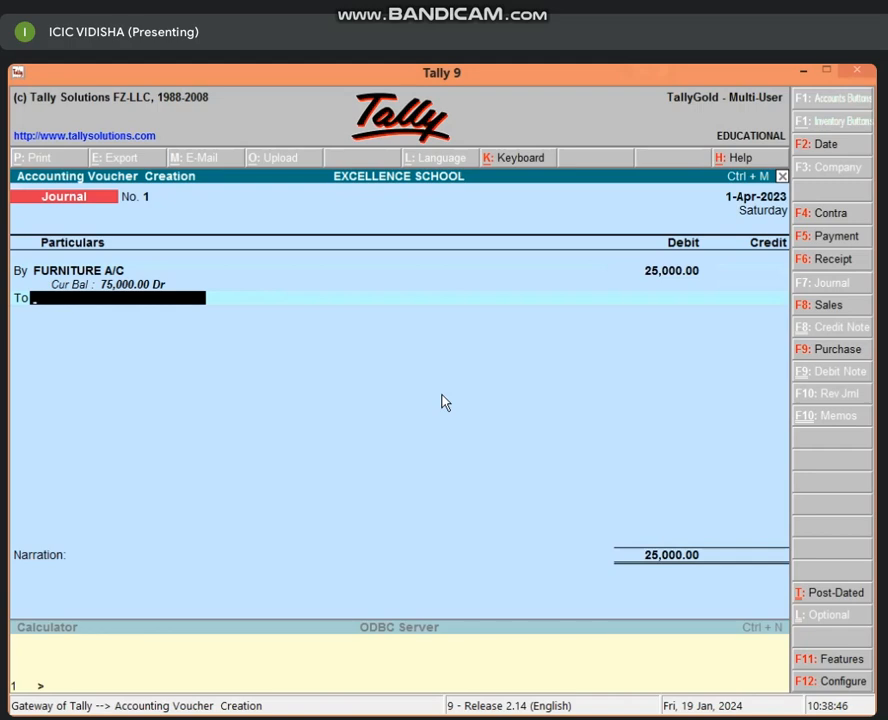
{"action": "key", "text": "alt+c"}
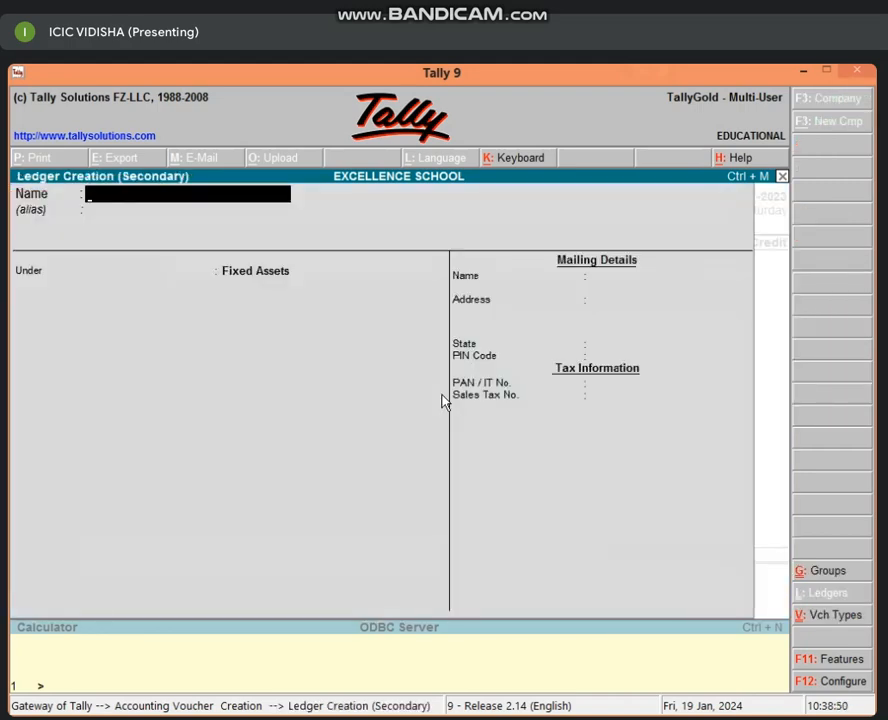
Step: Create the creditor's ledger under Sundry Creditors with a 25-day default credit period
{"action": "type", "text": "SHYAM'S A/C"}
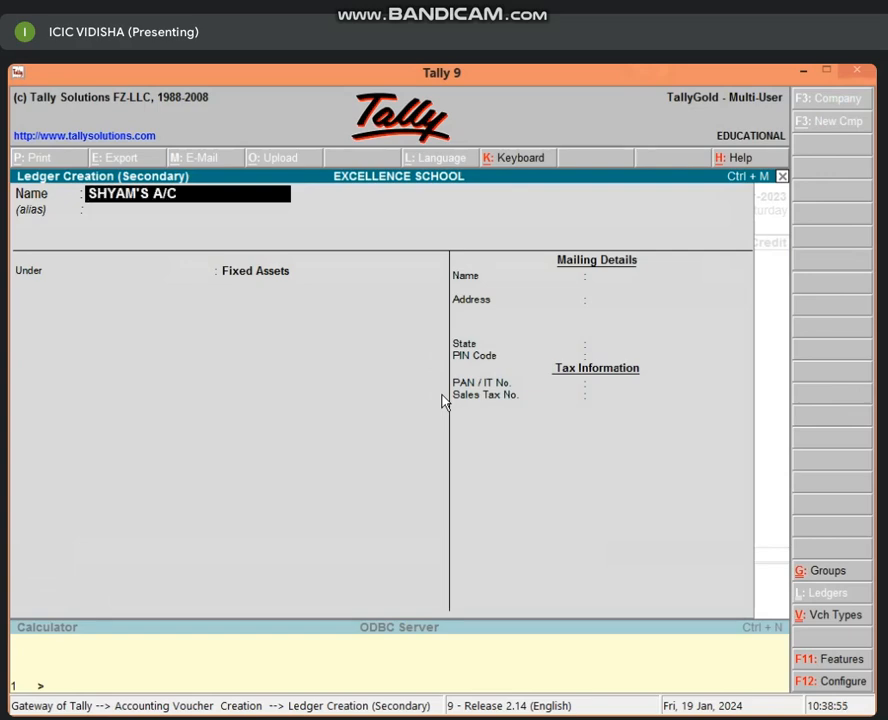
{"action": "key", "text": "Return"}
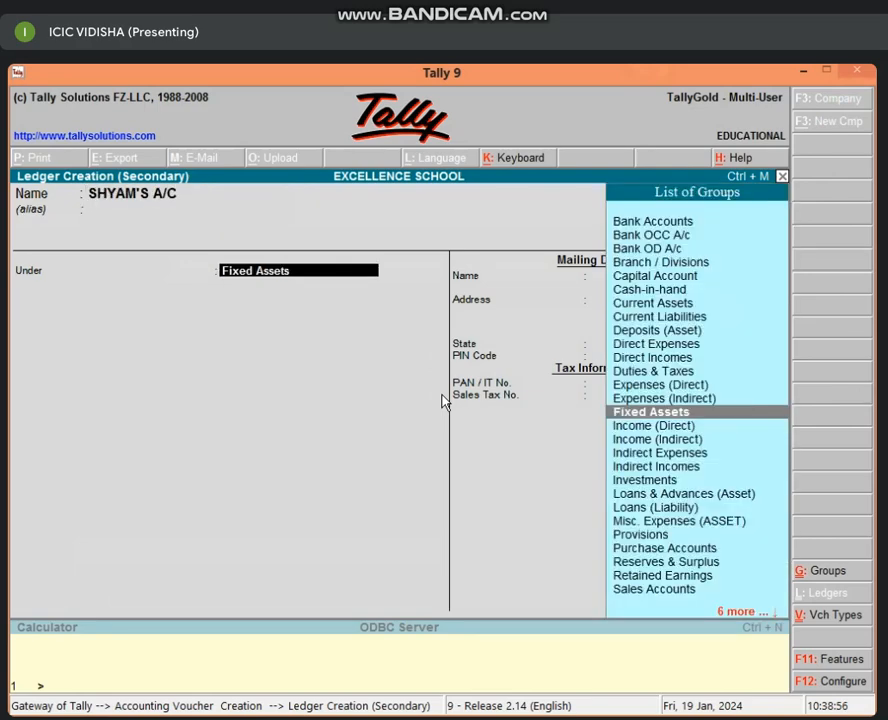
{"action": "type", "text": "SUN"}
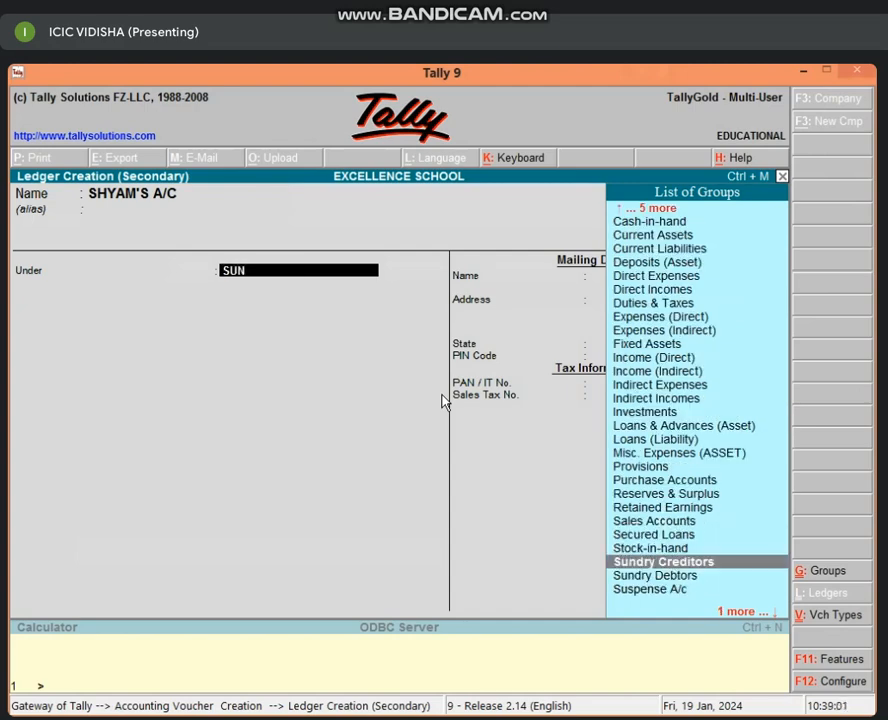
{"action": "key", "text": "Return"}
{"action": "key", "text": "Return"}
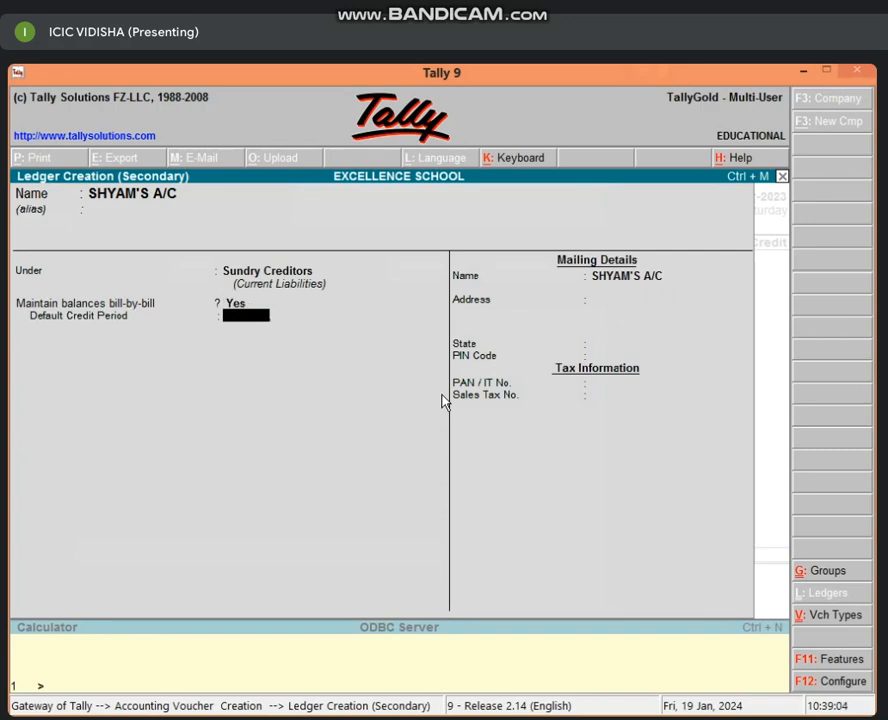
{"action": "type", "text": "25"}
{"action": "key", "text": "Return"}
{"action": "key", "text": "Return"}
{"action": "key", "text": "Return"}
{"action": "key", "text": "Return"}
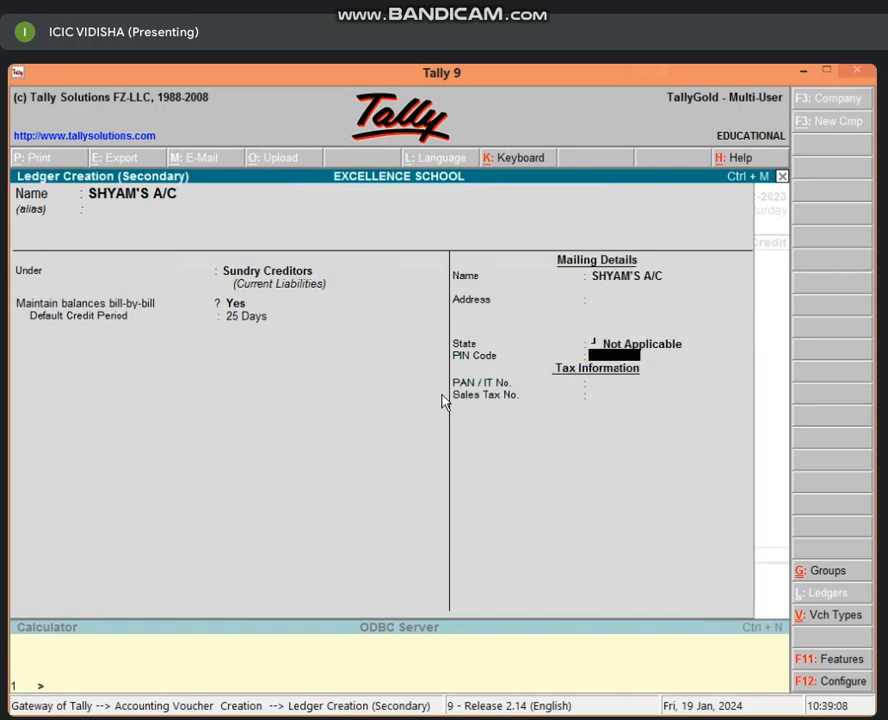
{"action": "key", "text": "Return"}
{"action": "key", "text": "Return"}
{"action": "key", "text": "Return"}
{"action": "key", "text": "Return"}
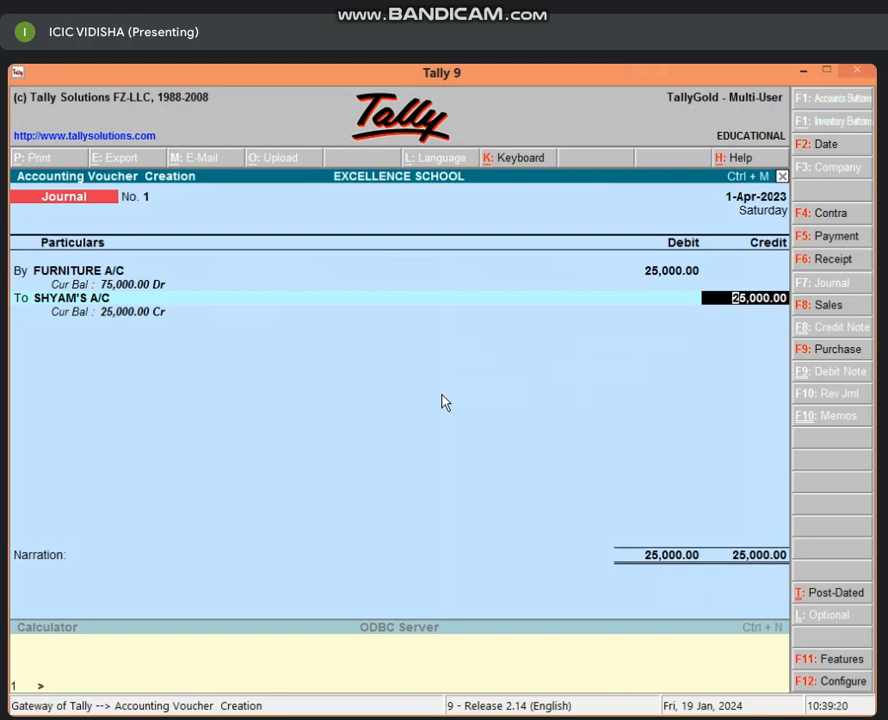
Step: Record the 25,000 credit as bill New Ref 1 with 25 credit days
{"action": "key", "text": "Return"}
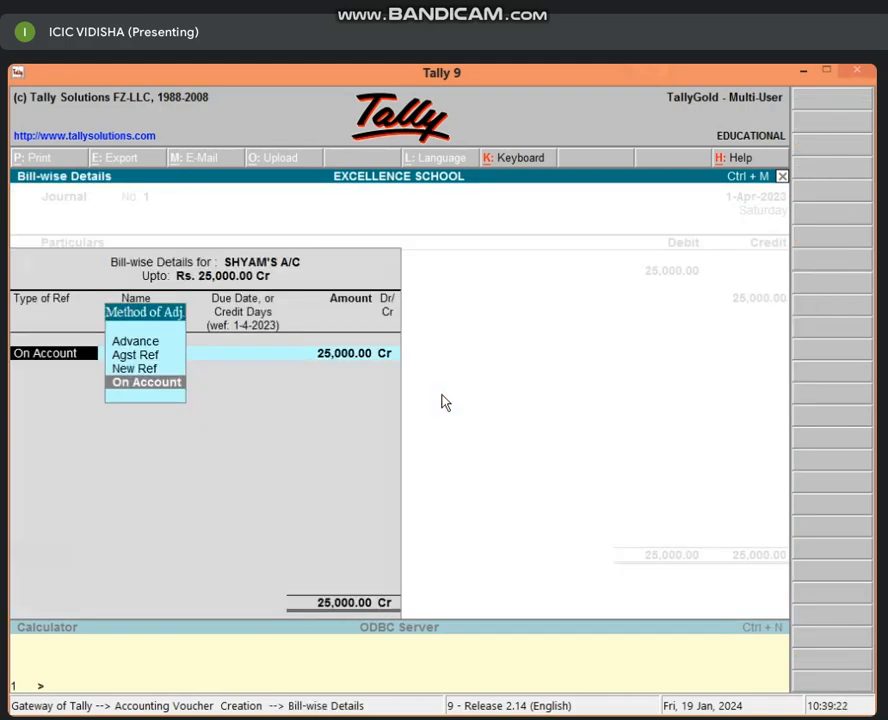
{"action": "key", "text": "Up"}
{"action": "key", "text": "Return"}
{"action": "key", "text": "Return"}
{"action": "key", "text": "Return"}
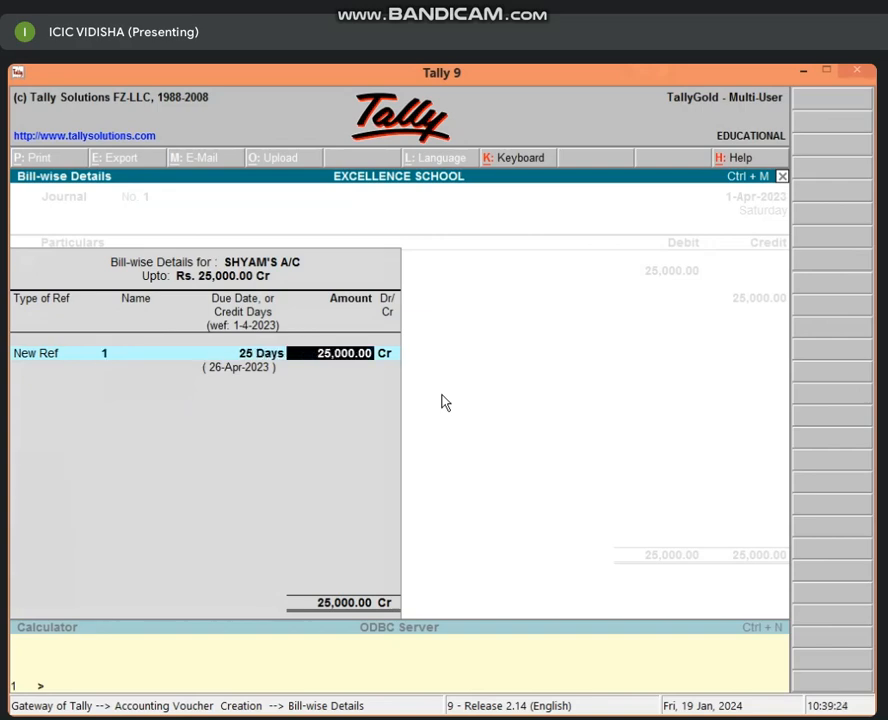
{"action": "key", "text": "Return"}
{"action": "key", "text": "Return"}
{"action": "key", "text": "Return"}
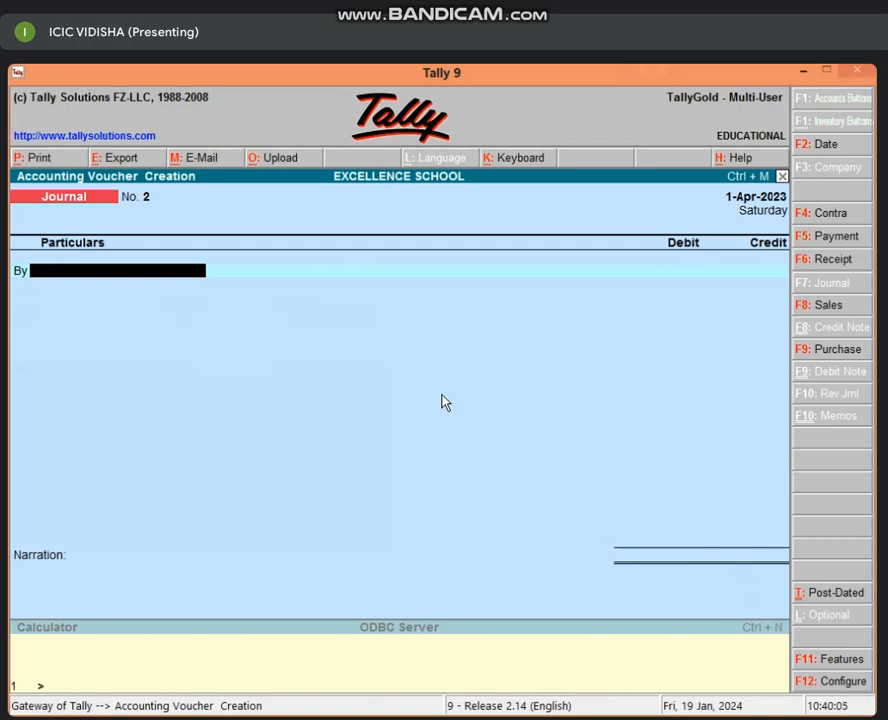
Step: Quit voucher entry, check Fixed Assets in the Balance Sheet, and return to the Gateway
{"action": "key", "text": "Escape"}
{"action": "key", "text": "Return"}
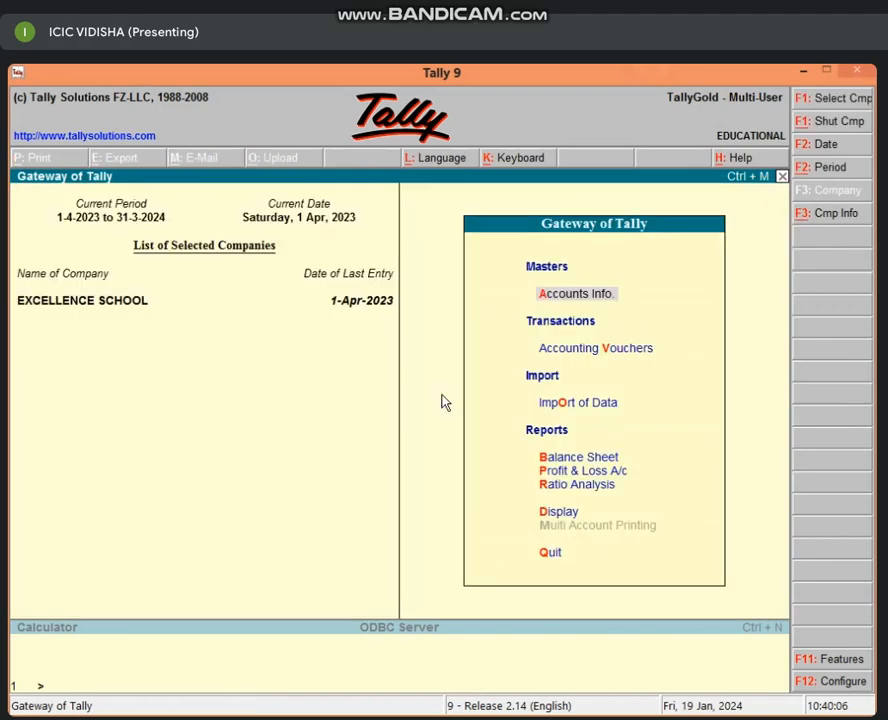
{"action": "key", "text": "b"}
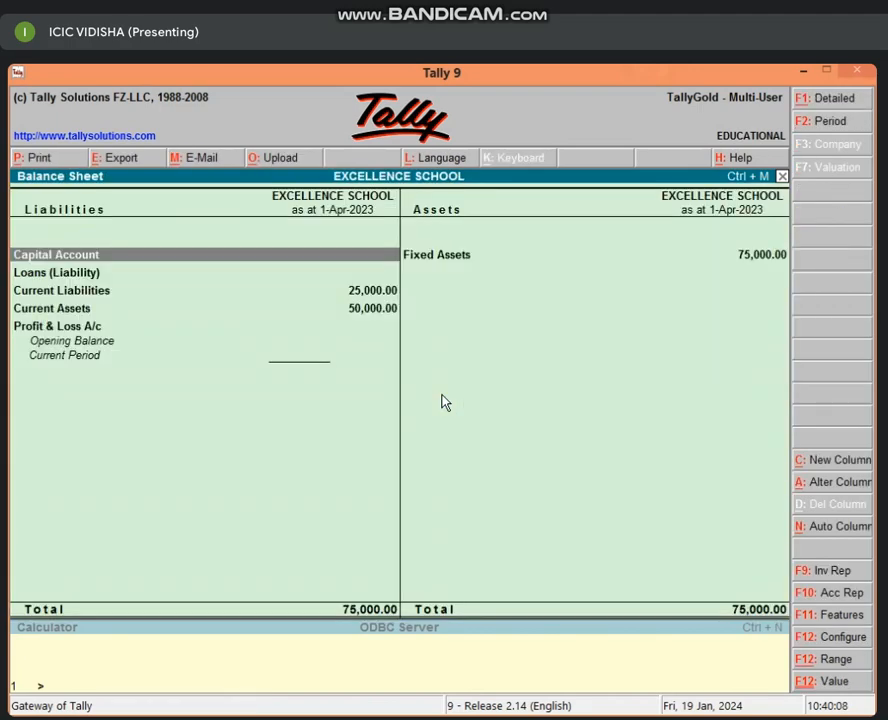
{"action": "key", "text": "Right"}
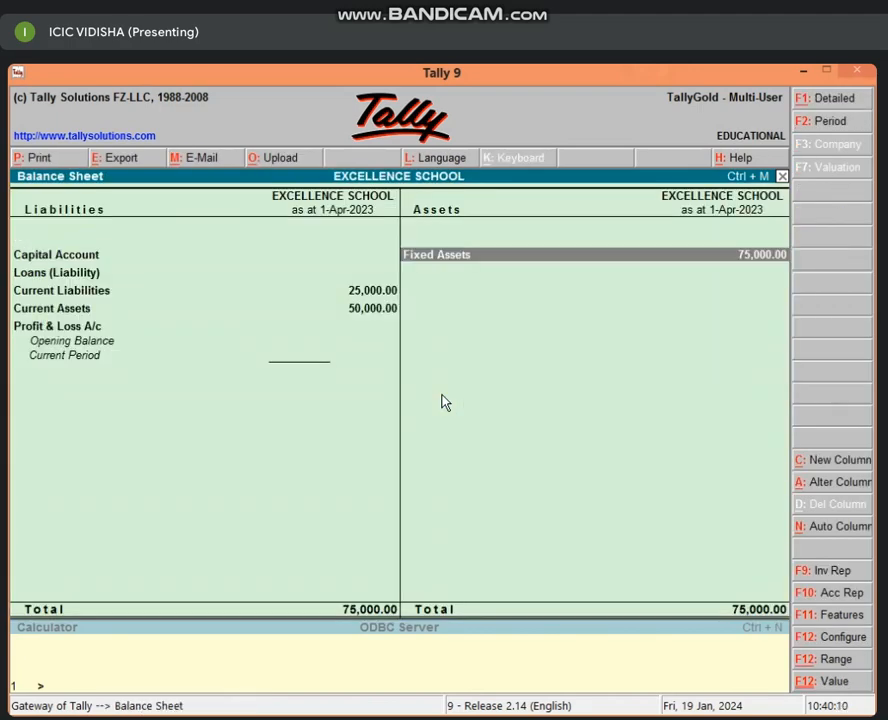
{"action": "key", "text": "Return"}
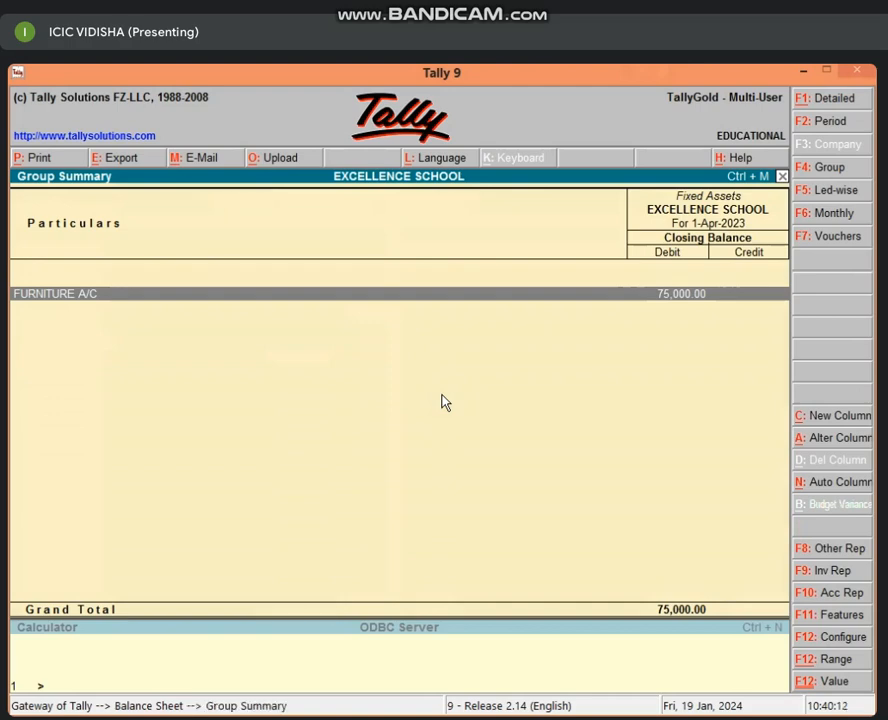
{"action": "key", "text": "Escape"}
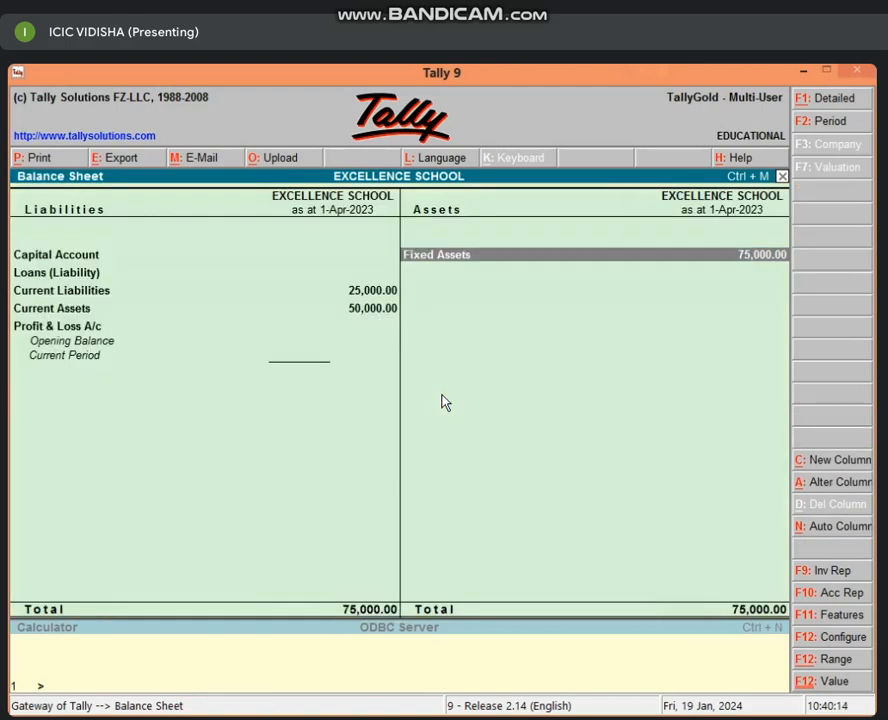
{"action": "key", "text": "Escape"}
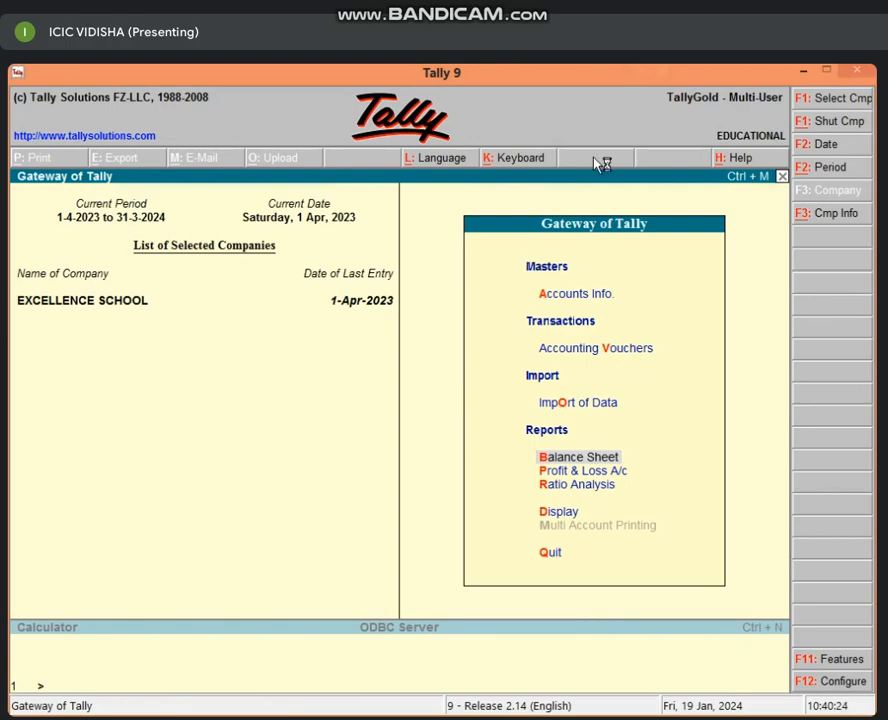
Step: Minimise Tally and open the 5.00 TO 5.30 NON BUSINESS TALLY workbook in Excel
{"action": "left_click", "coordinate": [803, 71]}
{"action": "right_click", "coordinate": [512, 245]}
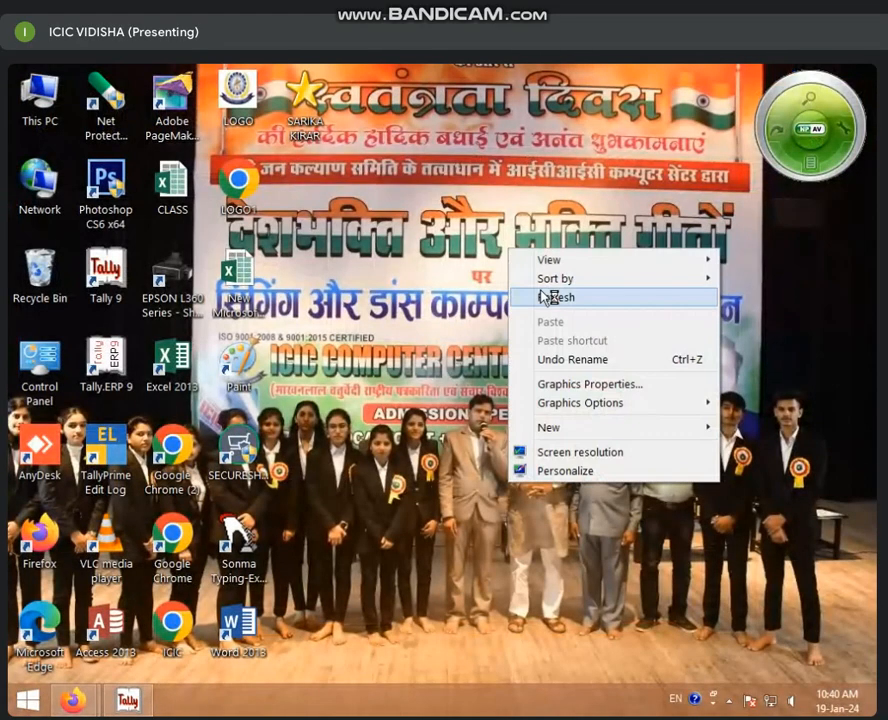
{"action": "left_click", "coordinate": [540, 293]}
{"action": "right_click", "coordinate": [406, 286]}
{"action": "left_click", "coordinate": [446, 336]}
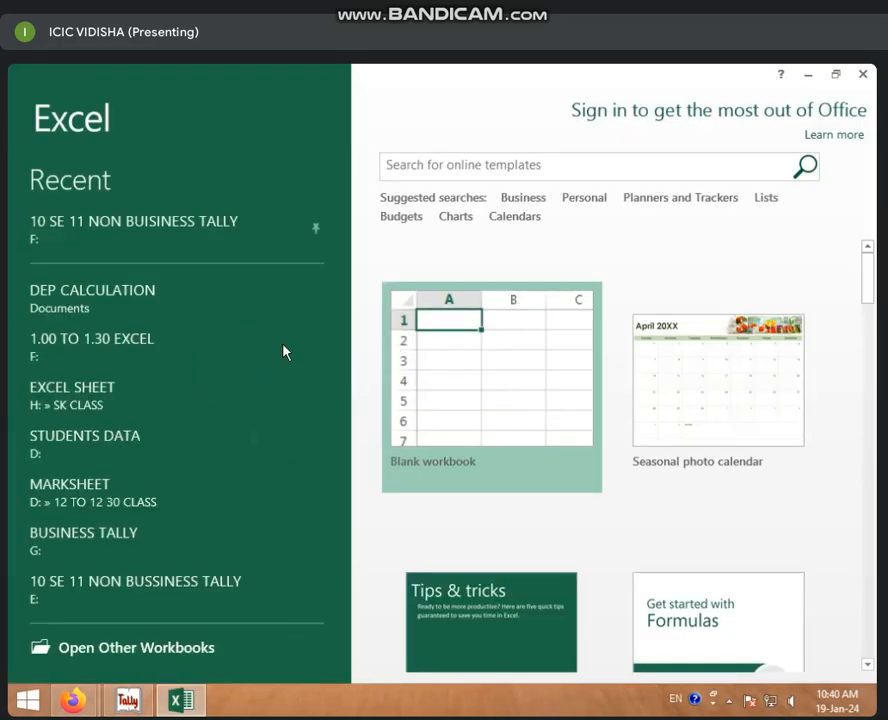
{"action": "left_click", "coordinate": [145, 645]}
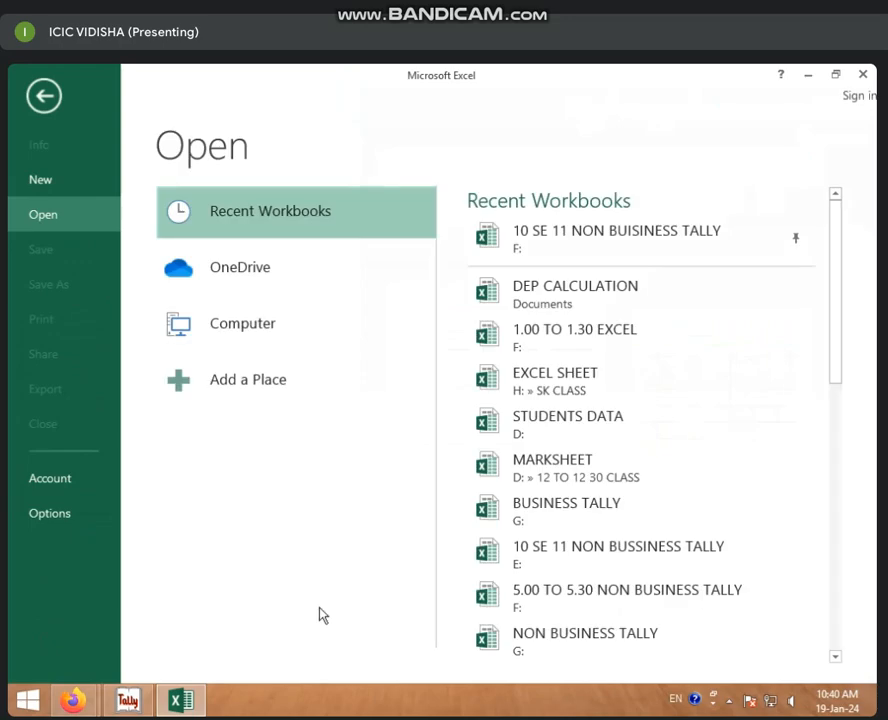
{"action": "left_click", "coordinate": [545, 600]}
{"action": "left_click", "coordinate": [503, 514]}
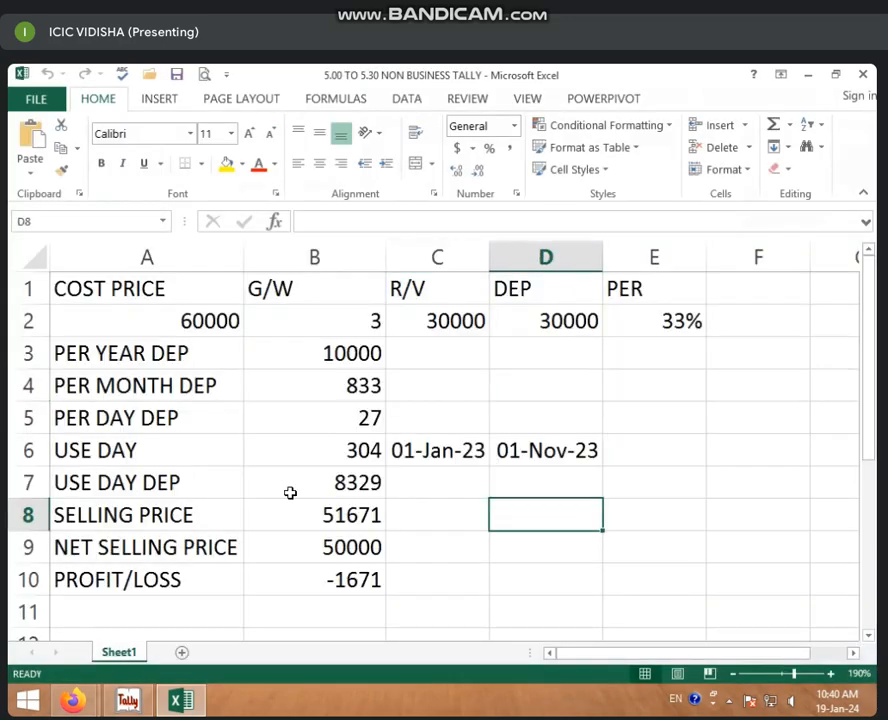
Step: Enter cost price 75000 in A2, G/W 2 in B2 and R/V 40000 in C2
{"action": "left_click", "coordinate": [190, 318]}
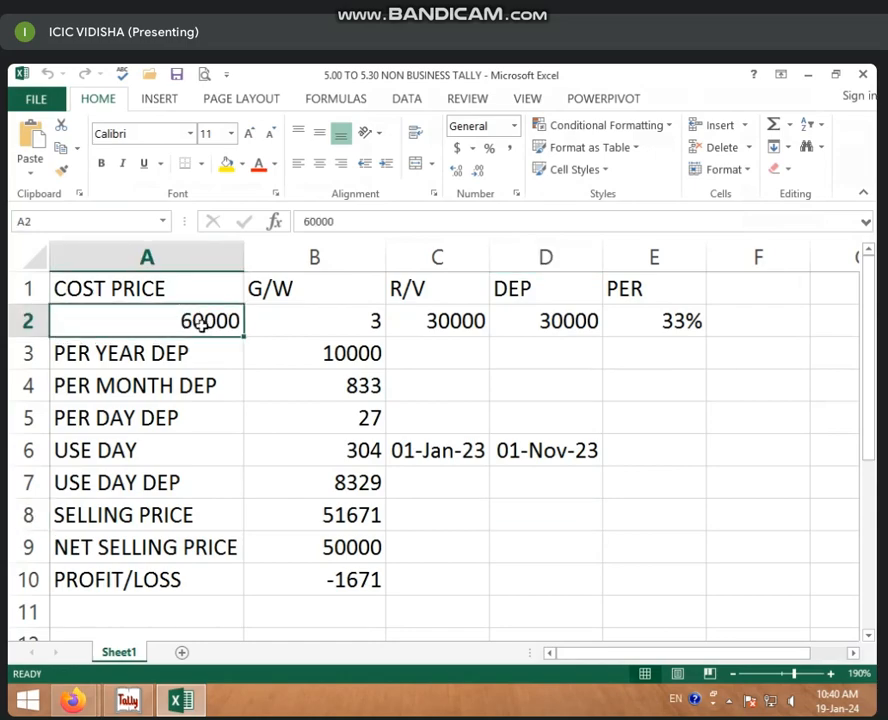
{"action": "type", "text": "75000"}
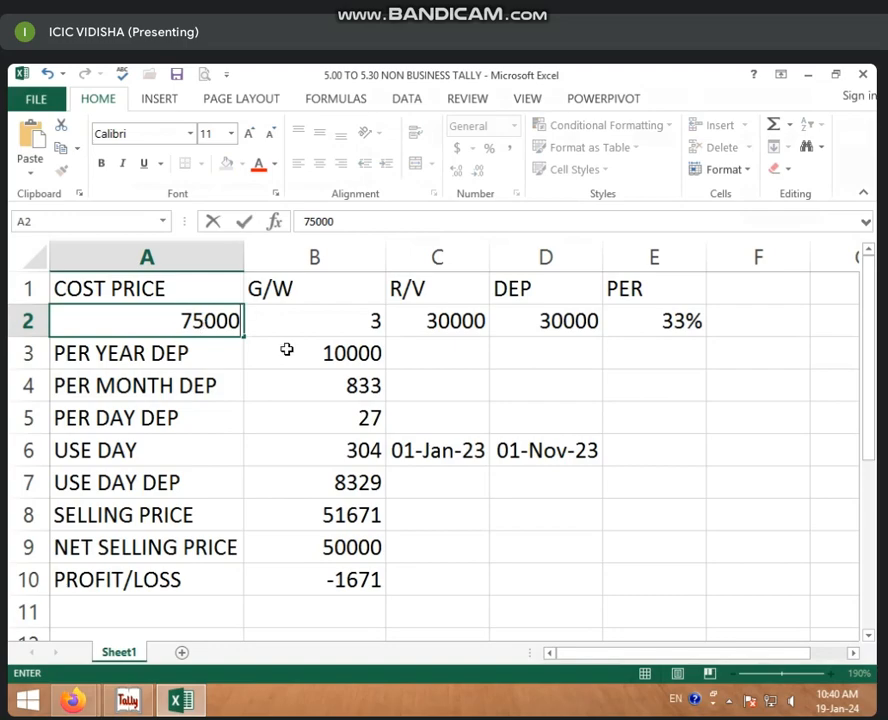
{"action": "left_click", "coordinate": [329, 319]}
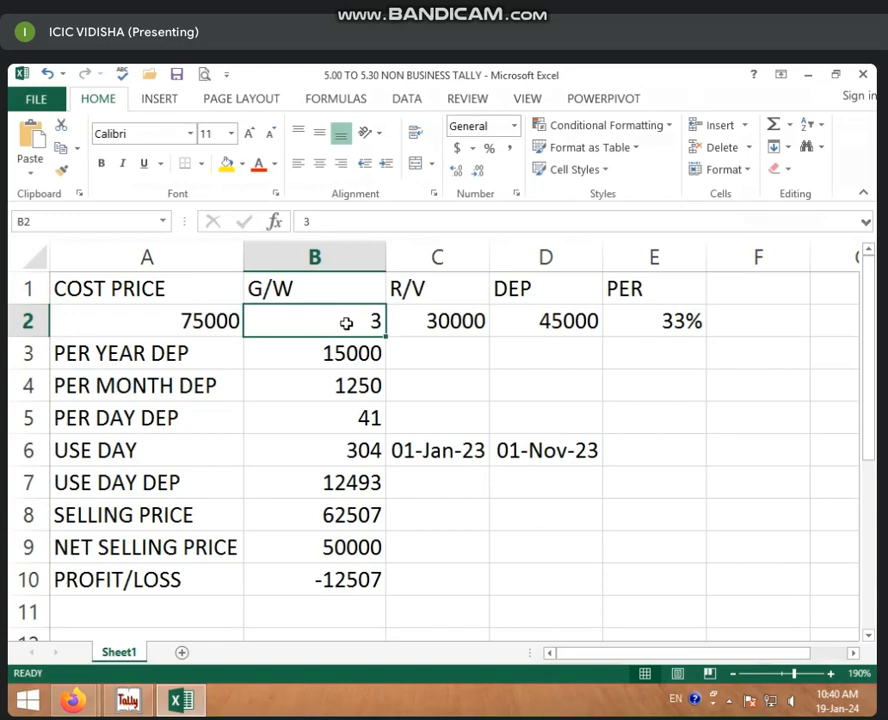
{"action": "type", "text": "2"}
{"action": "key", "text": "Tab"}
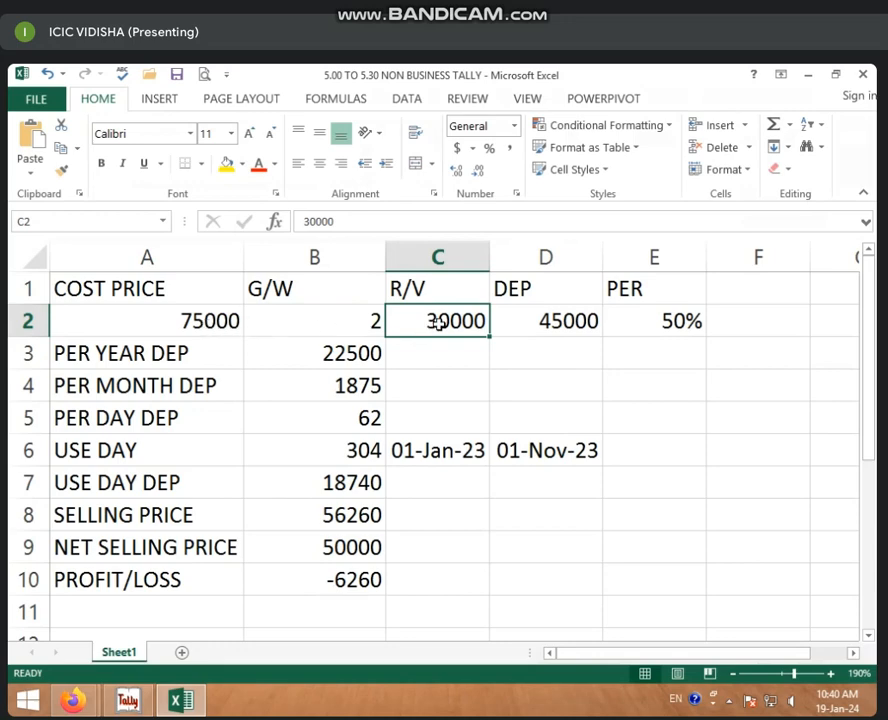
{"action": "type", "text": "40000"}
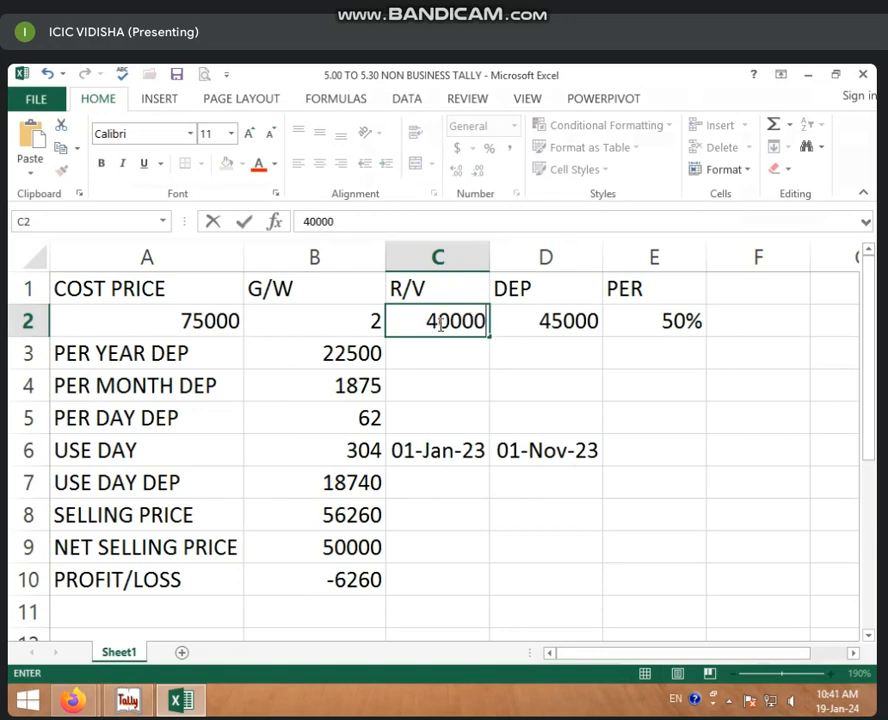
{"action": "left_click", "coordinate": [462, 349]}
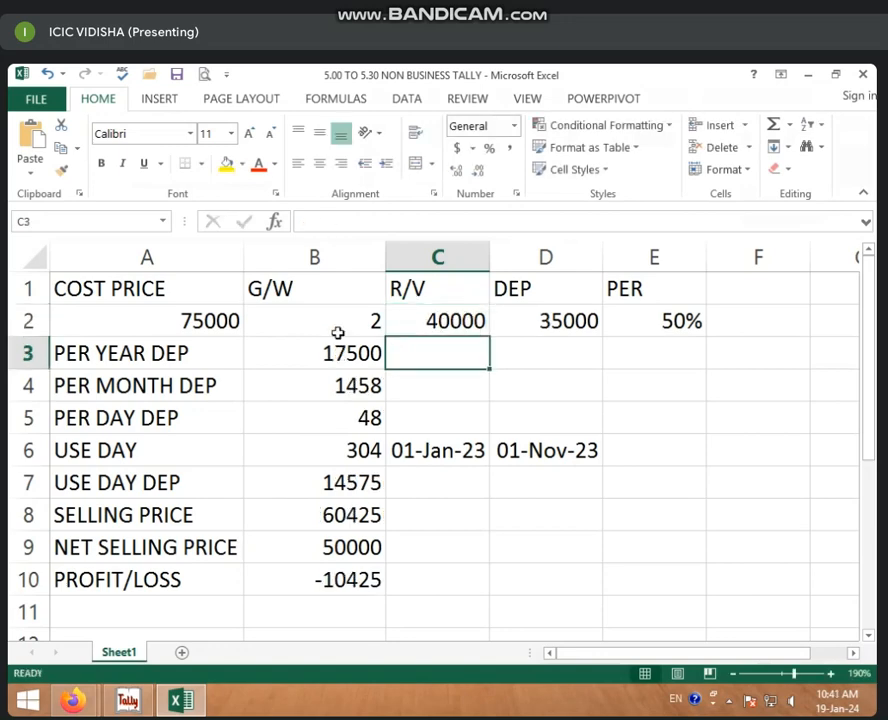
{"action": "left_click", "coordinate": [434, 324]}
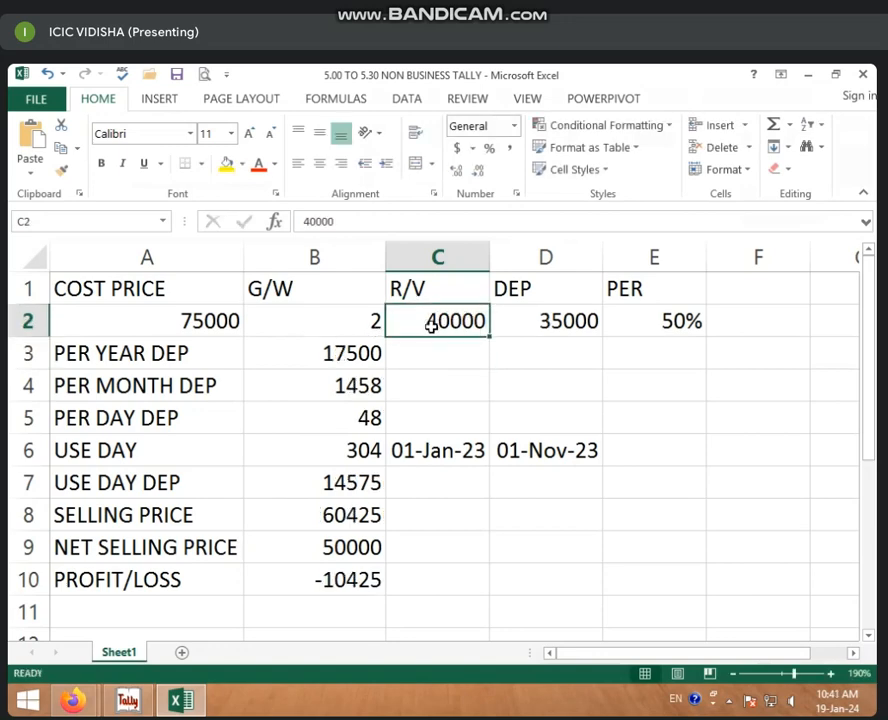
Step: Clear the DEP formula from cell D2
{"action": "left_click", "coordinate": [553, 318]}
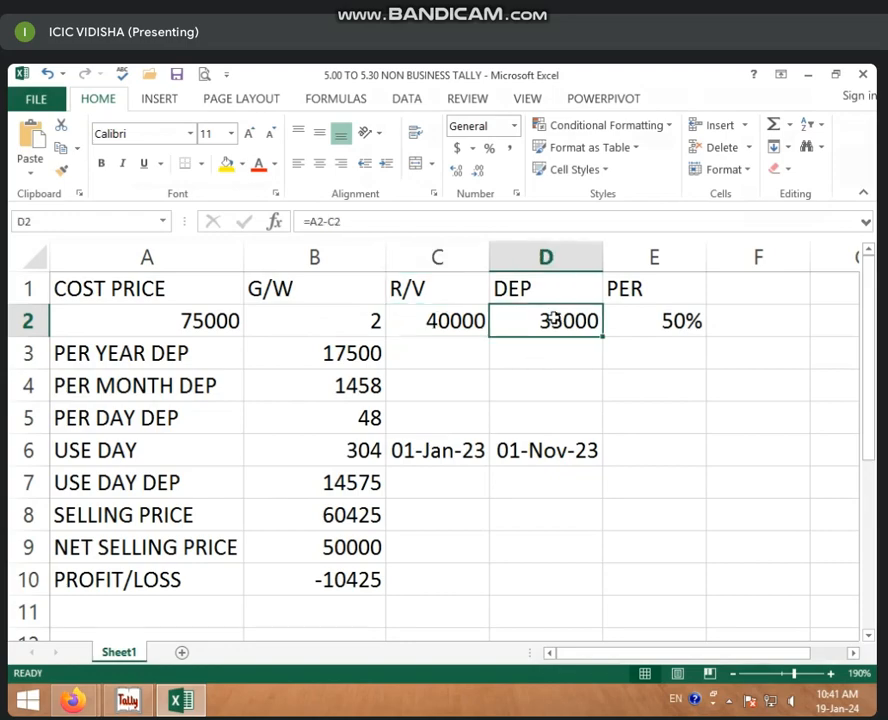
{"action": "key", "text": "BackSpace"}
{"action": "left_click", "coordinate": [553, 384]}
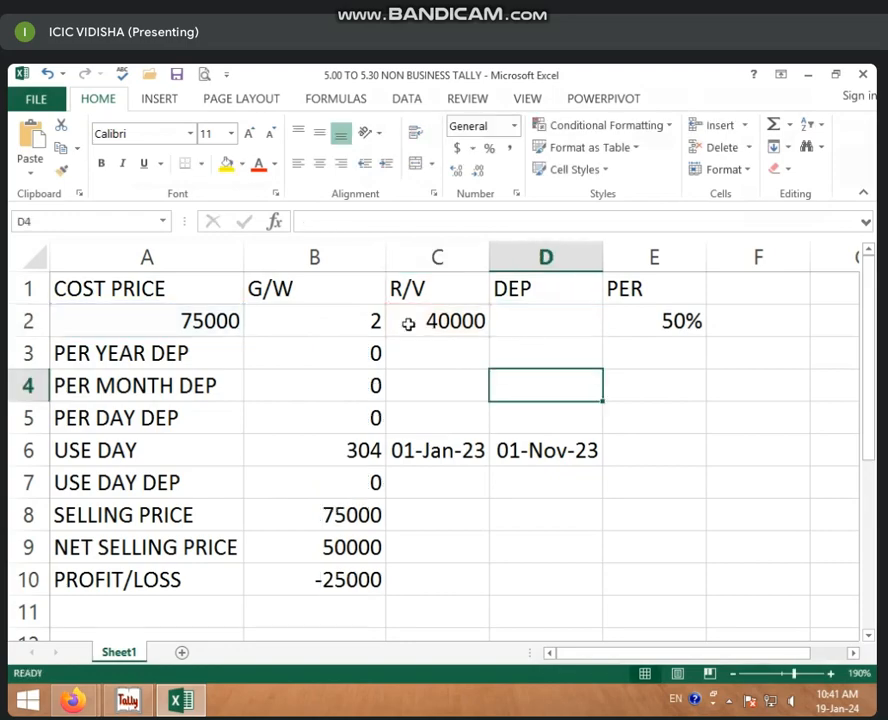
Step: Enter =A2-C2 in D2 so the depreciable amount shows 35000
{"action": "left_click", "coordinate": [515, 309]}
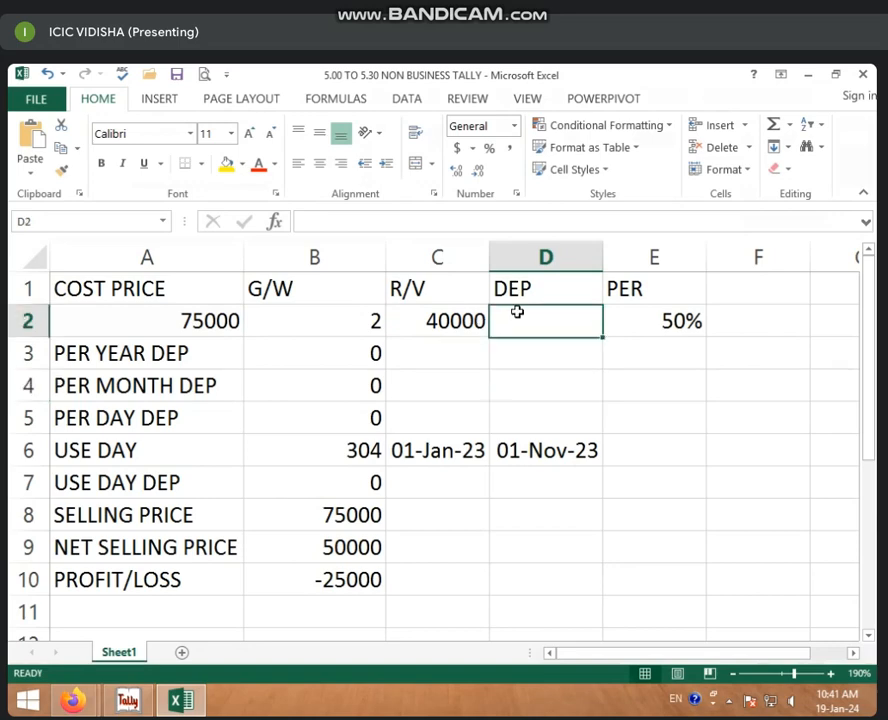
{"action": "double_click", "coordinate": [519, 313]}
{"action": "type", "text": "="}
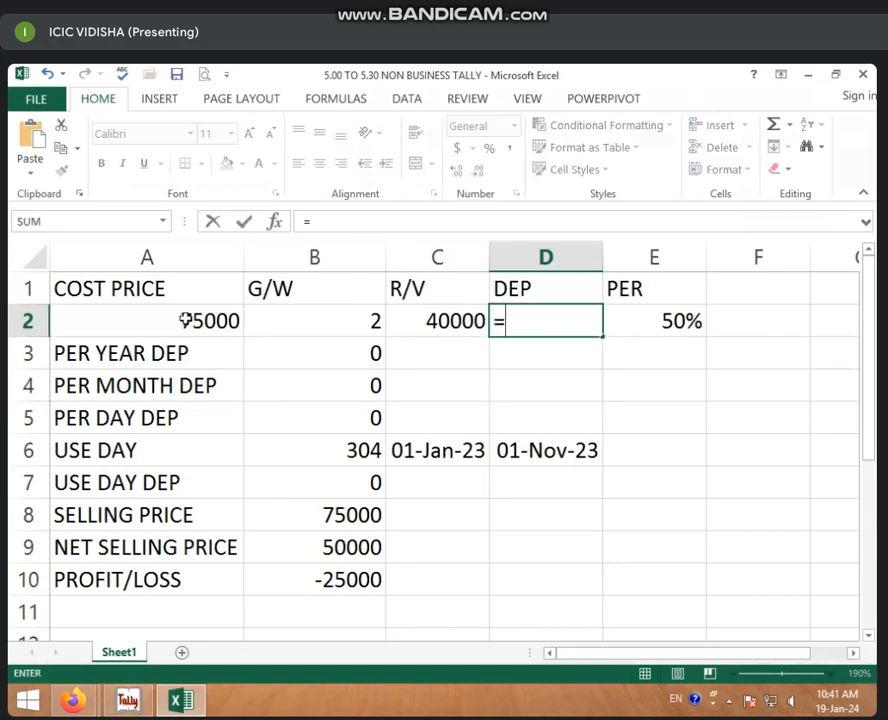
{"action": "left_click", "coordinate": [234, 319]}
{"action": "type", "text": "-"}
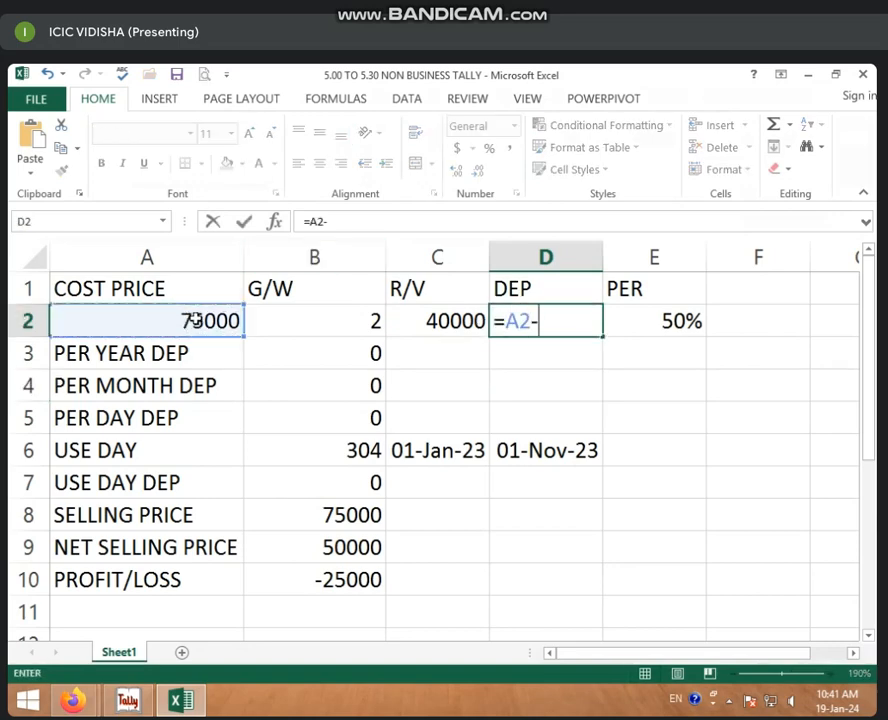
{"action": "left_click", "coordinate": [426, 321]}
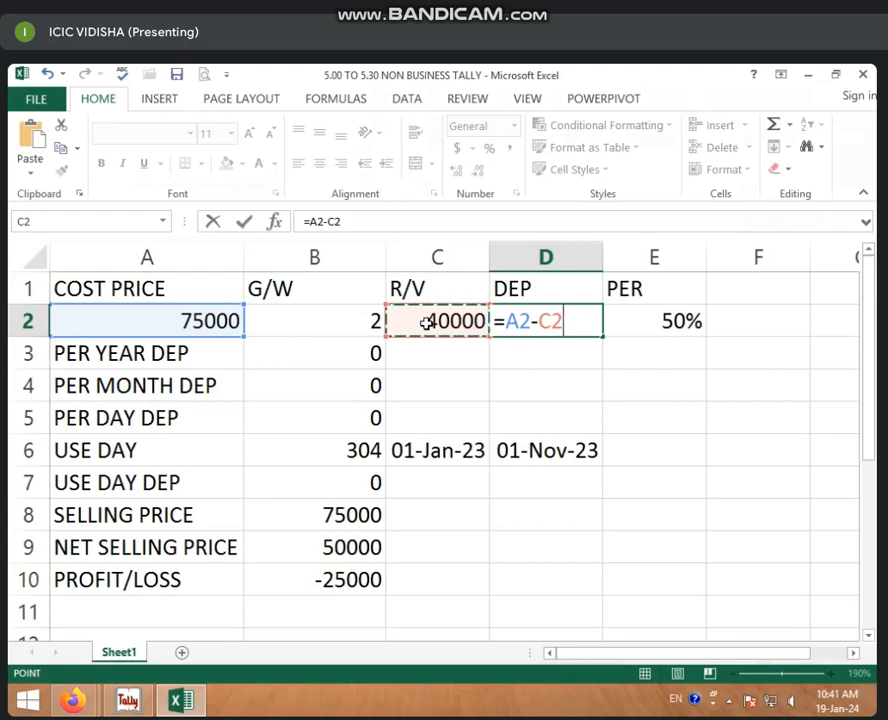
{"action": "key", "text": "Return"}
{"action": "left_click", "coordinate": [514, 331]}
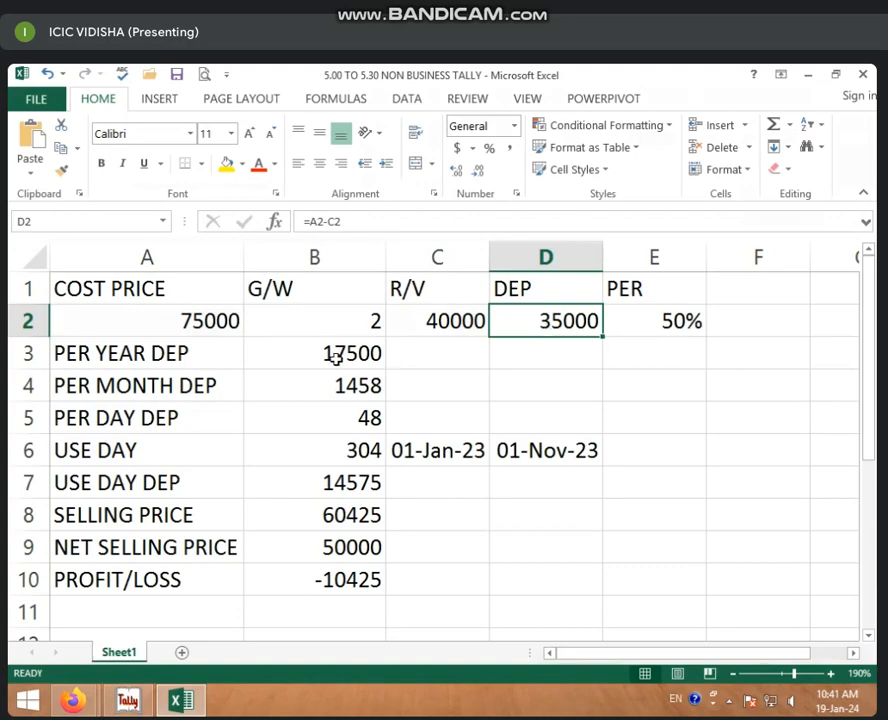
Step: Clear the old results in B3:B5 and the old rate in E2
{"action": "left_click_drag", "start_coordinate": [341, 351], "coordinate": [339, 408]}
{"action": "key", "text": "Delete"}
{"action": "left_click", "coordinate": [540, 418]}
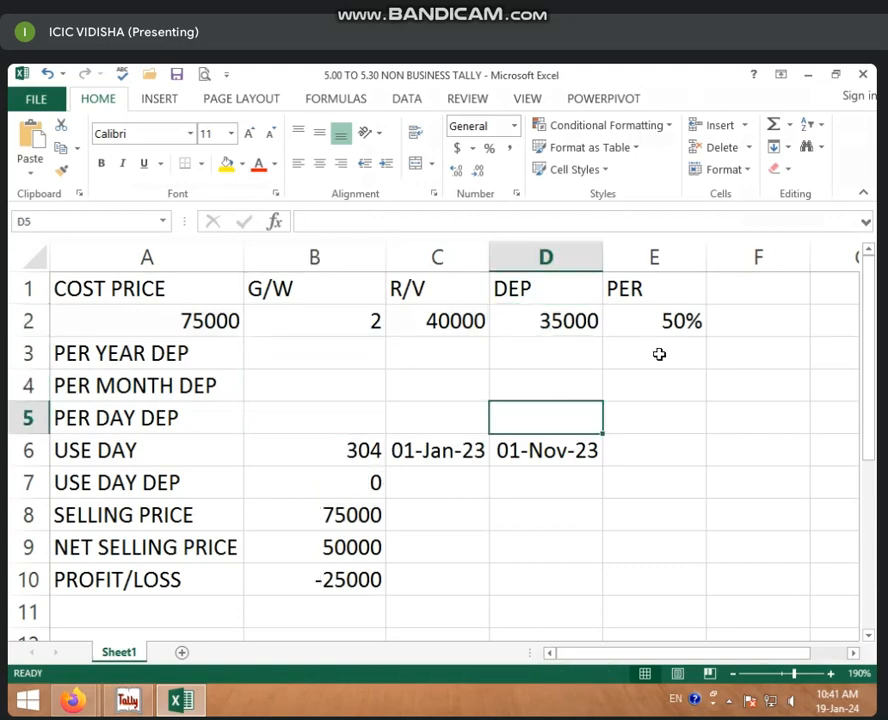
{"action": "left_click", "coordinate": [680, 321]}
{"action": "key", "text": "Delete"}
{"action": "left_click", "coordinate": [653, 382]}
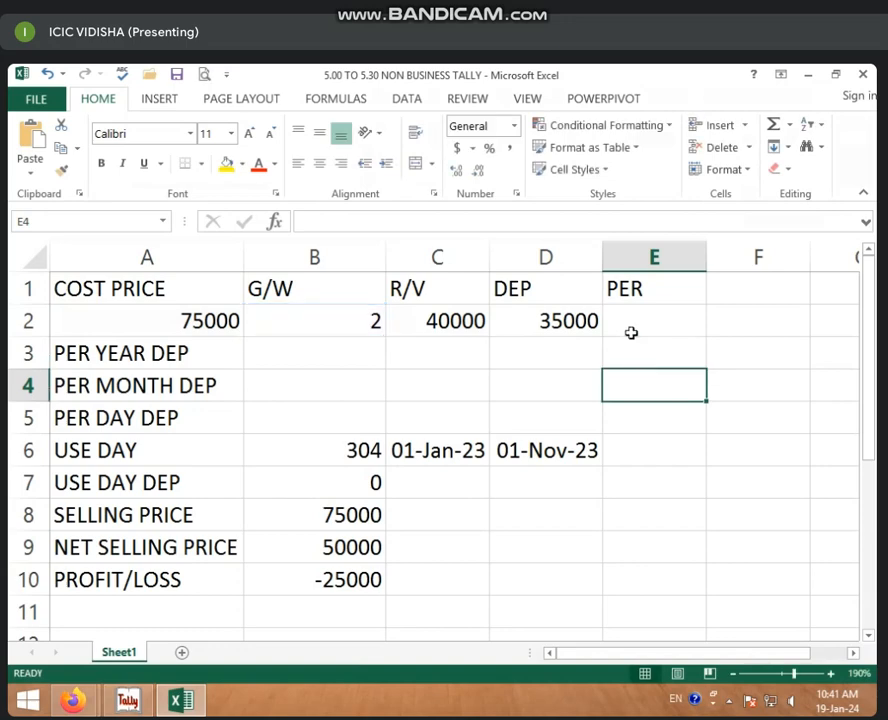
Step: Enter =1/B2 in E2 so the depreciation rate shows 50%
{"action": "left_click", "coordinate": [620, 333]}
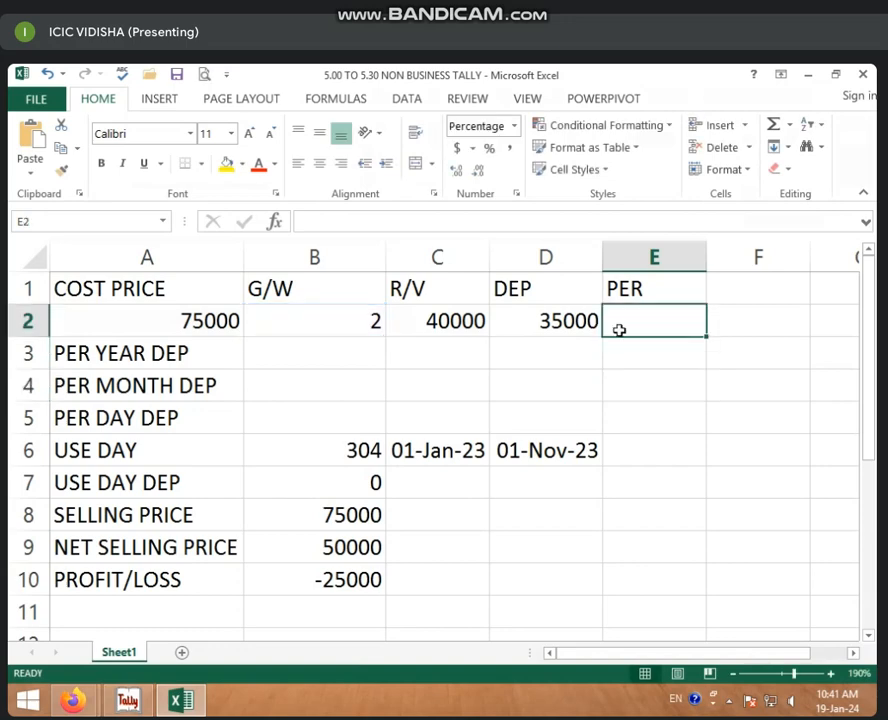
{"action": "type", "text": "="}
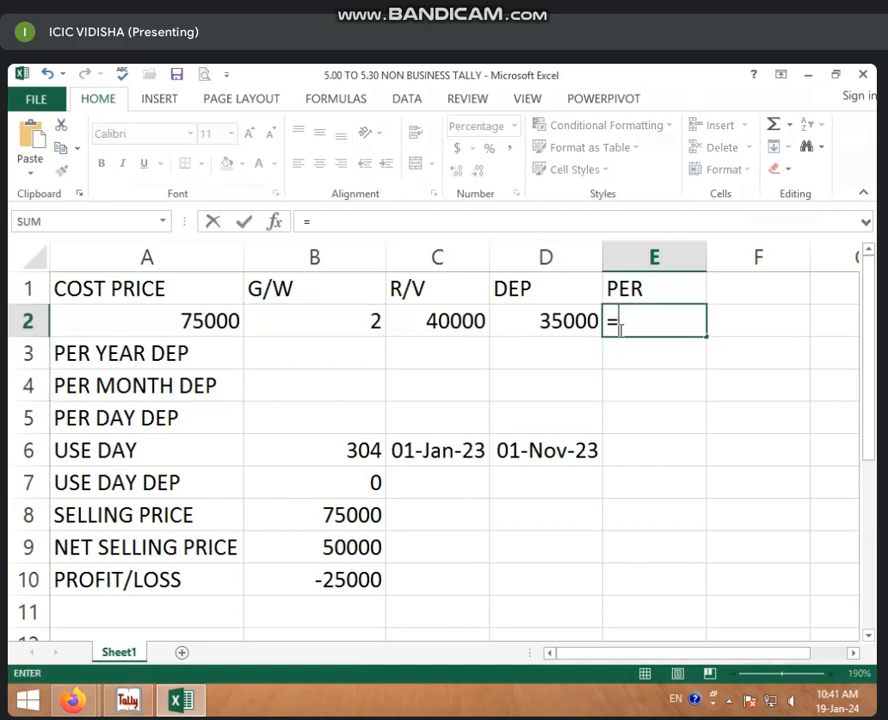
{"action": "type", "text": "1/"}
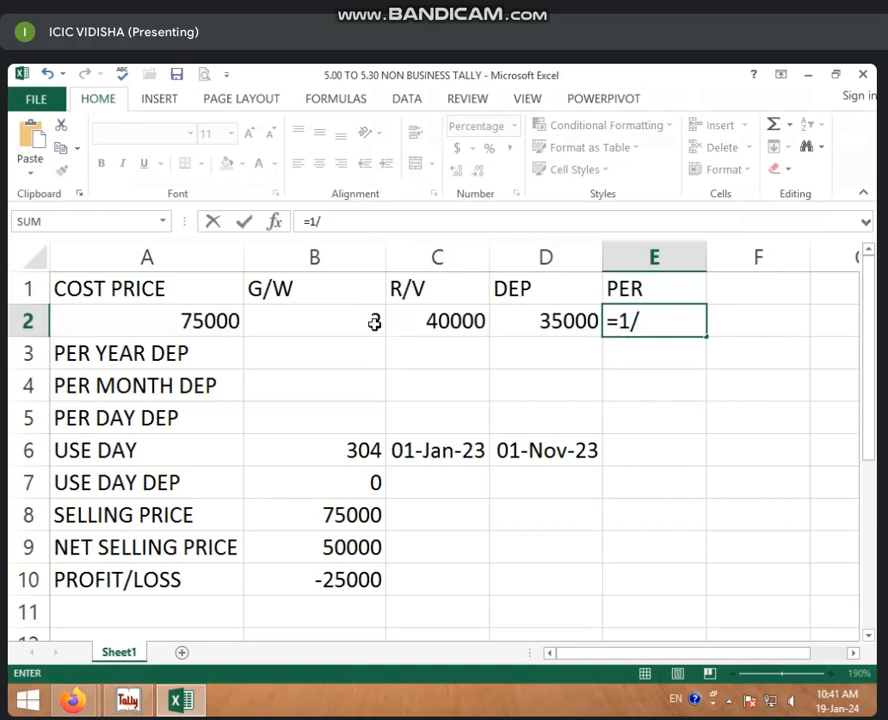
{"action": "left_click", "coordinate": [372, 321]}
{"action": "key", "text": "Return"}
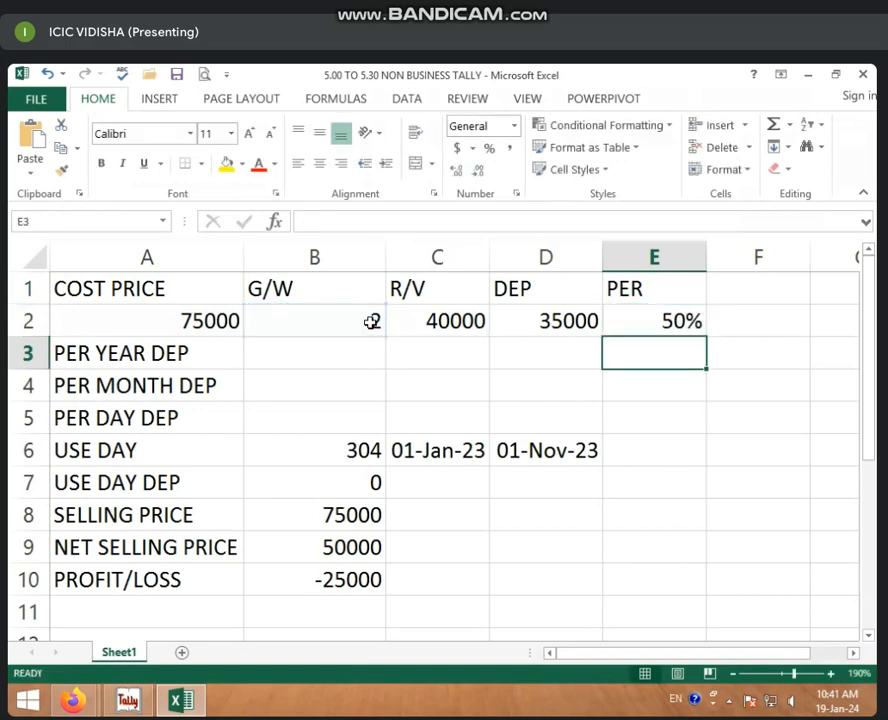
{"action": "left_click", "coordinate": [624, 320]}
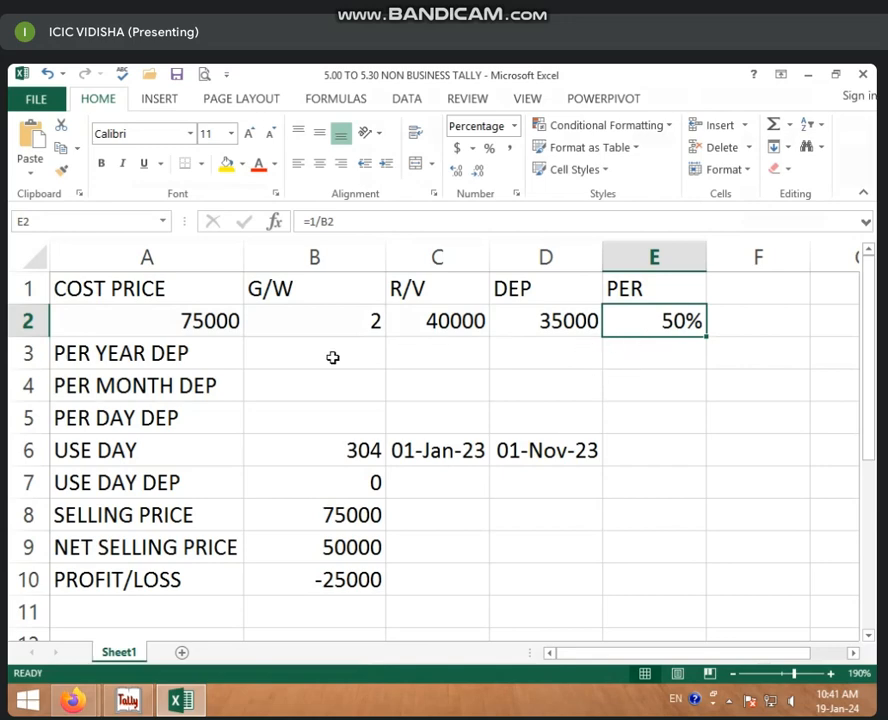
Step: Enter =D2*E2 in B3 for a yearly depreciation of 17500
{"action": "left_click", "coordinate": [336, 360]}
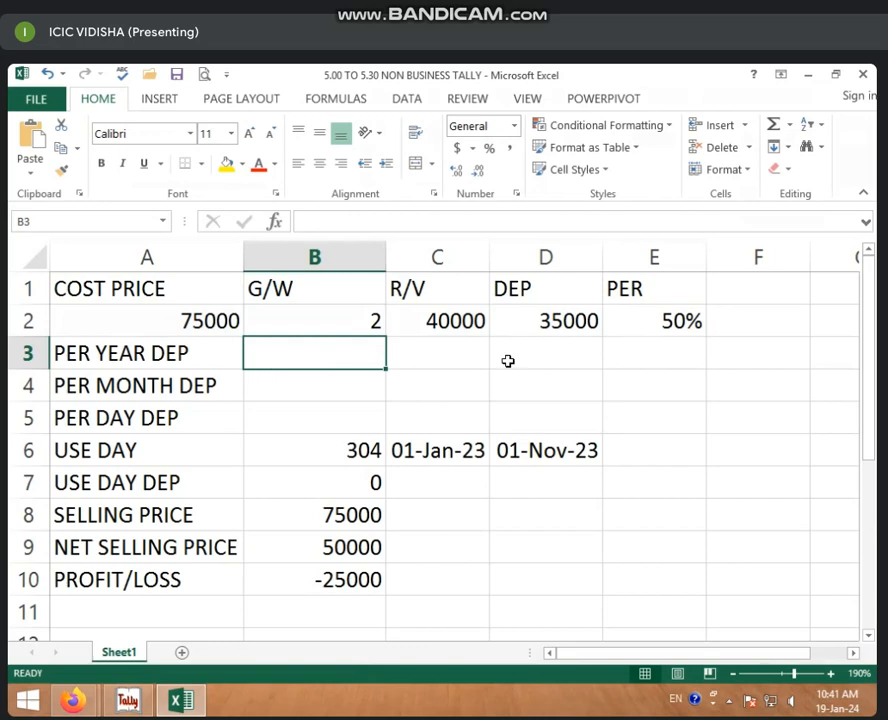
{"action": "left_click", "coordinate": [614, 323]}
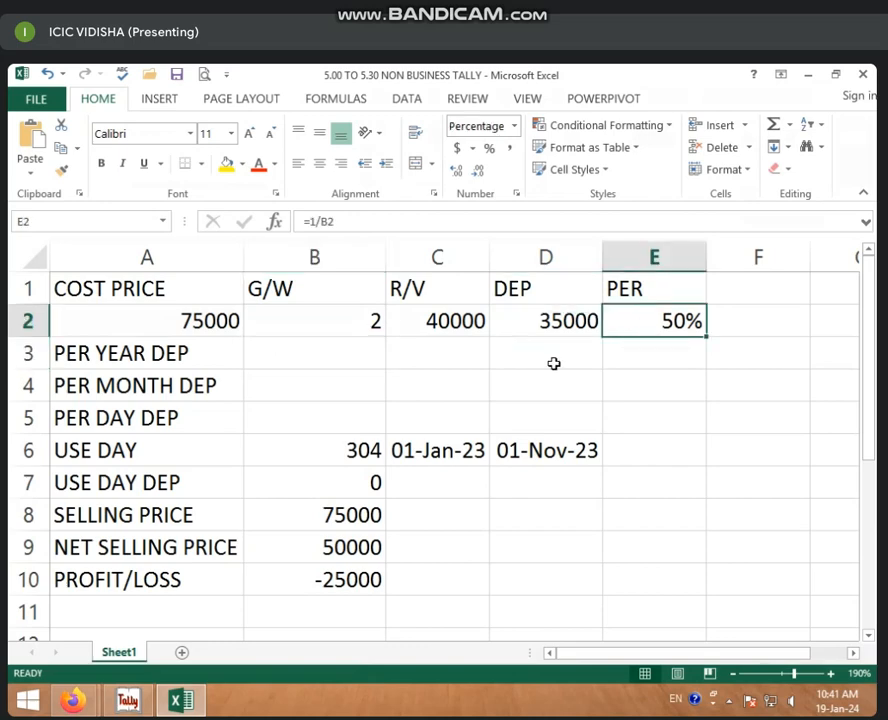
{"action": "left_click", "coordinate": [354, 352]}
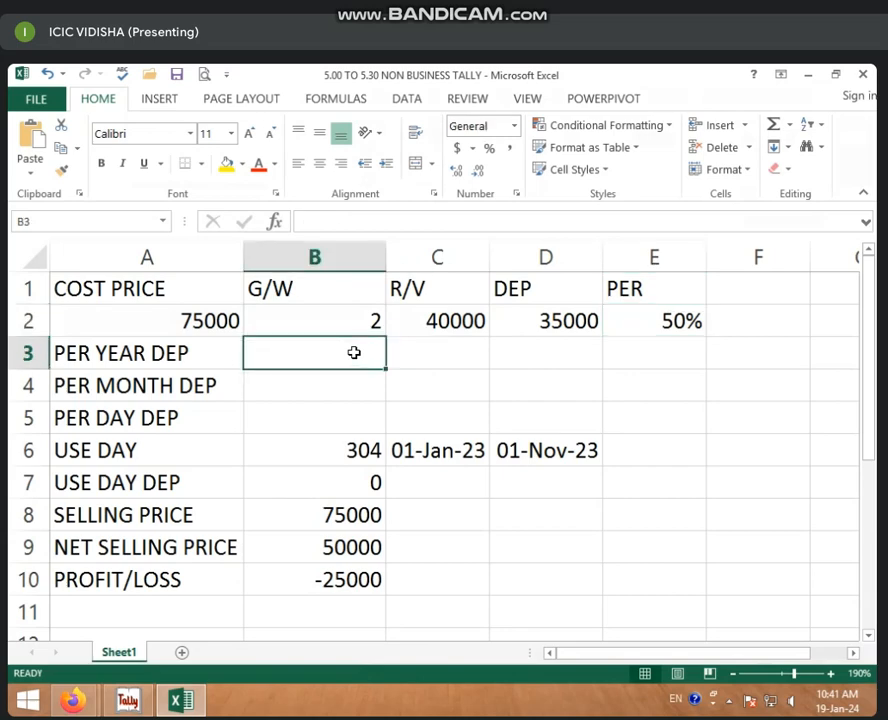
{"action": "type", "text": "="}
{"action": "left_click", "coordinate": [556, 321]}
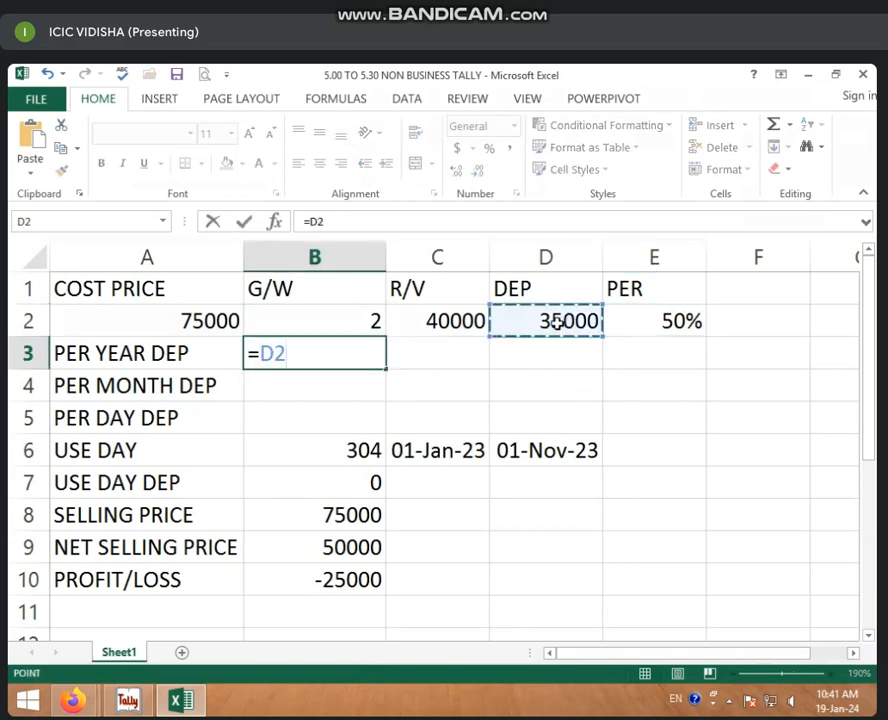
{"action": "type", "text": "/"}
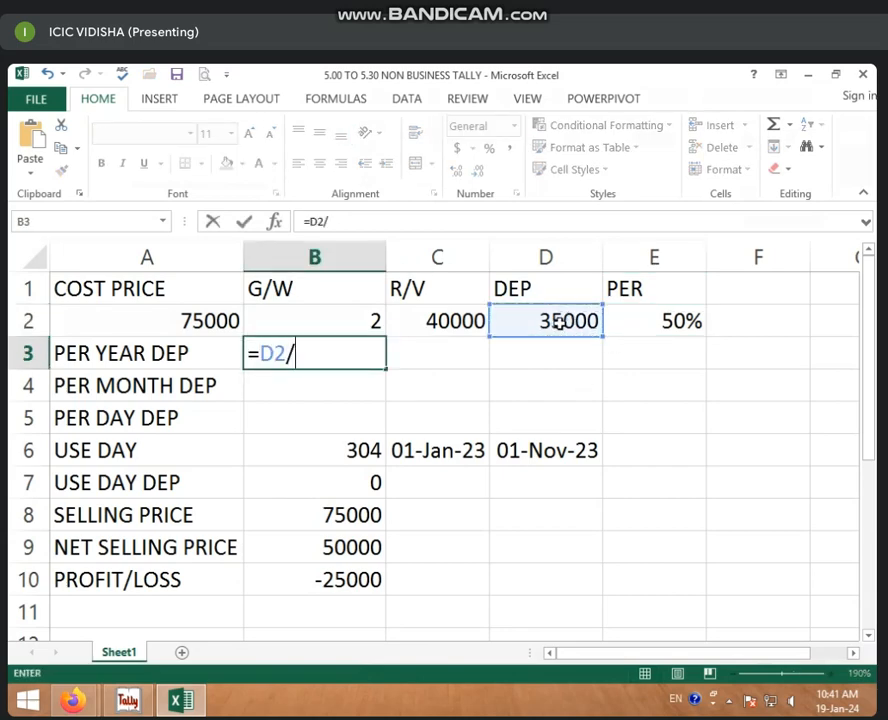
{"action": "left_click", "coordinate": [367, 313]}
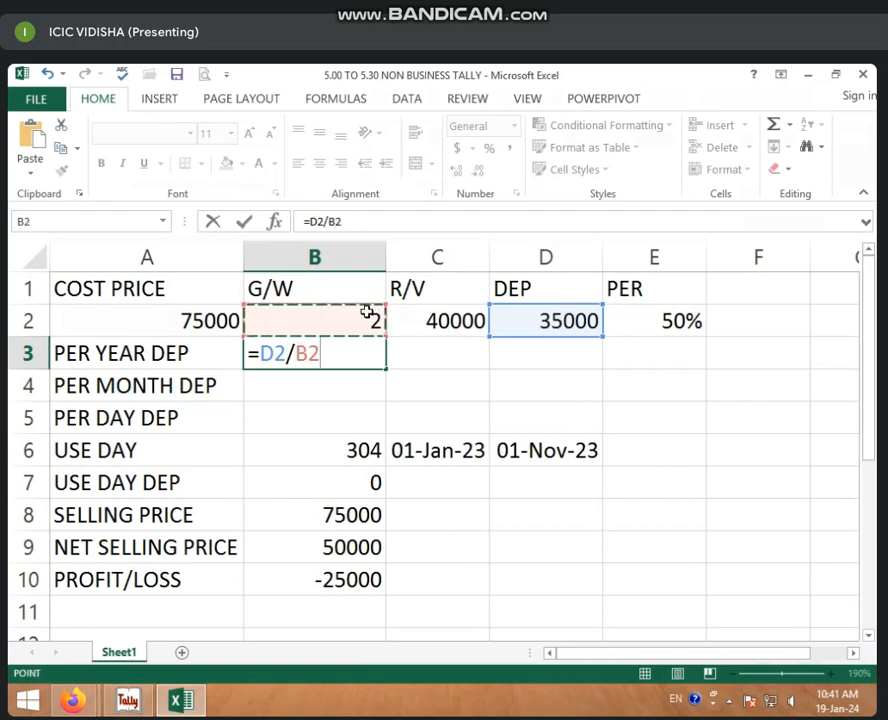
{"action": "key", "text": "BackSpace"}
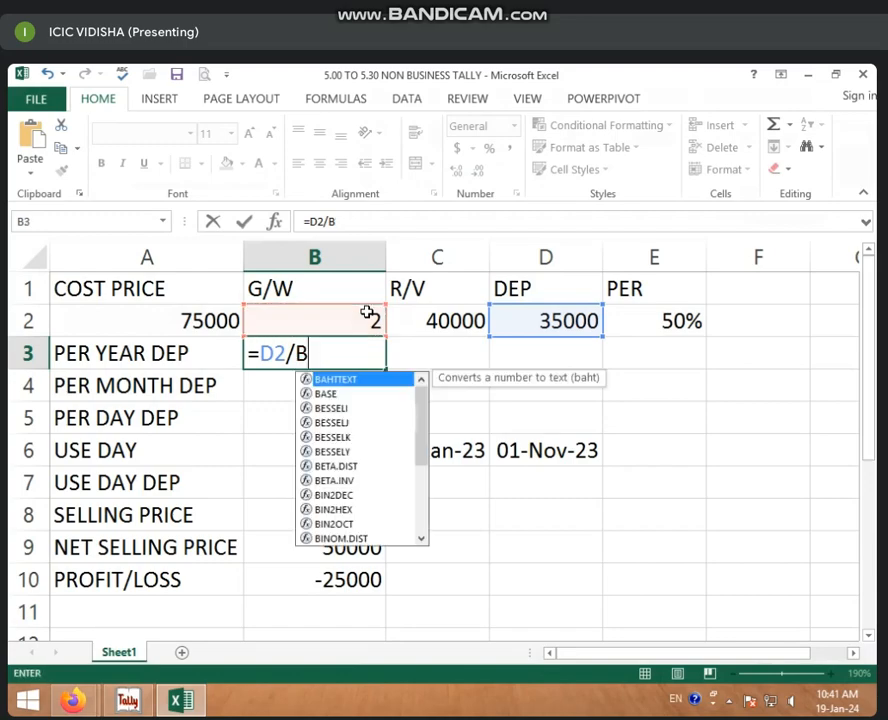
{"action": "key", "text": "BackSpace"}
{"action": "key", "text": "BackSpace"}
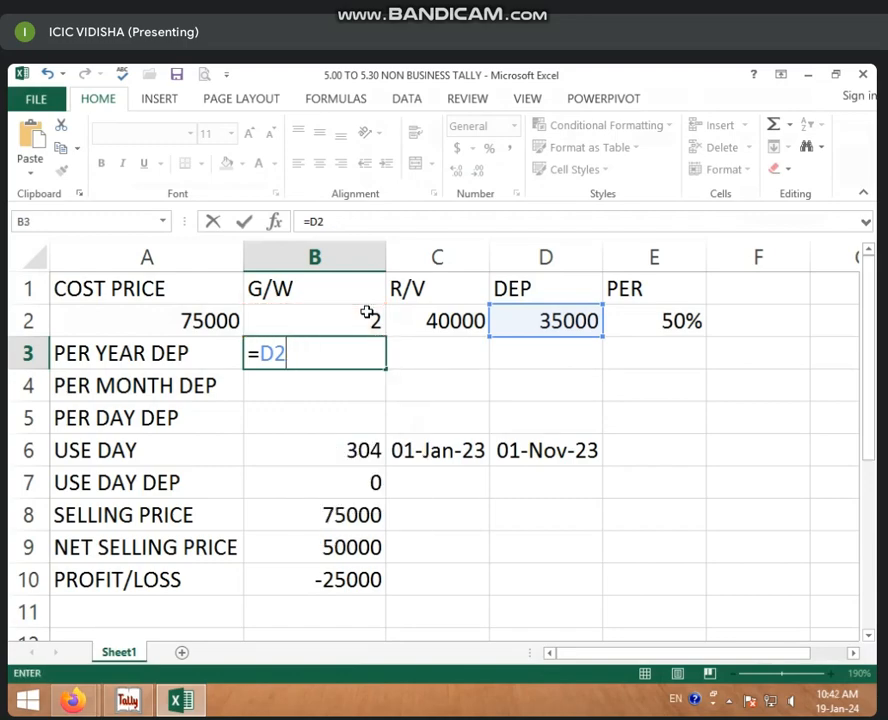
{"action": "type", "text": "*"}
{"action": "left_click", "coordinate": [659, 315]}
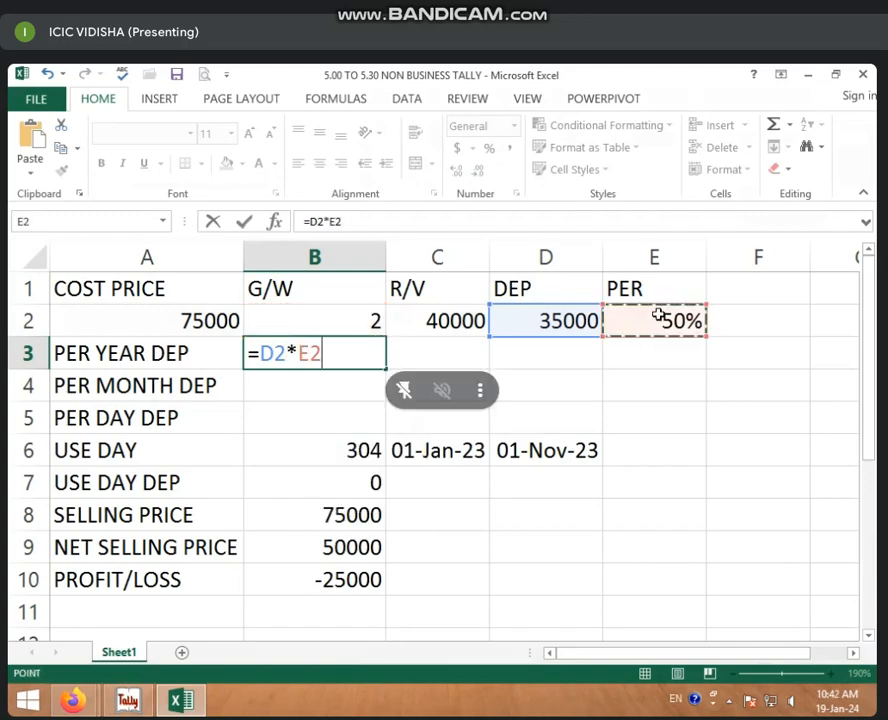
{"action": "key", "text": "Return"}
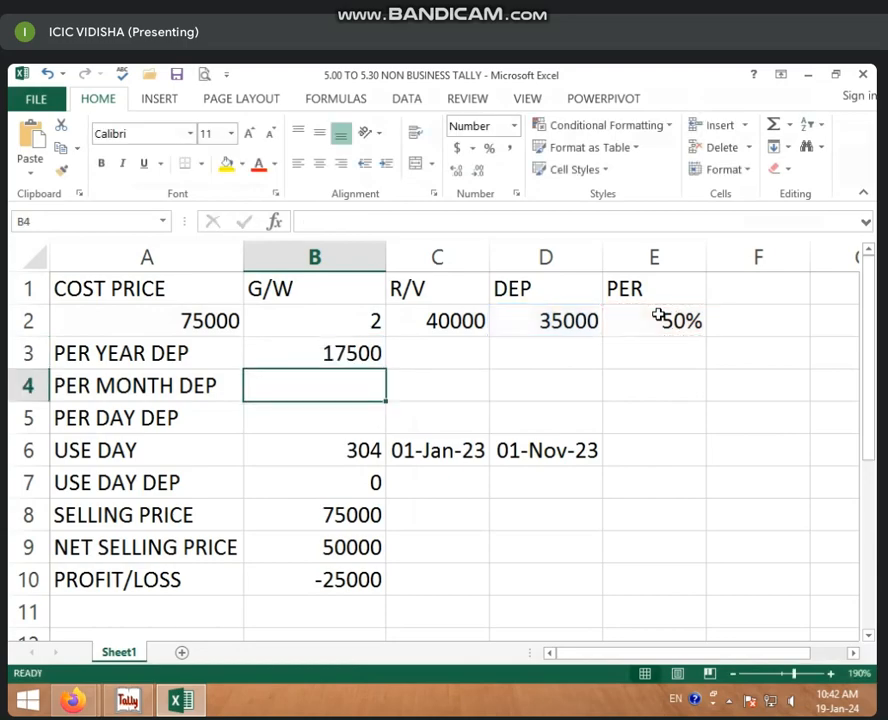
{"action": "left_click", "coordinate": [309, 364]}
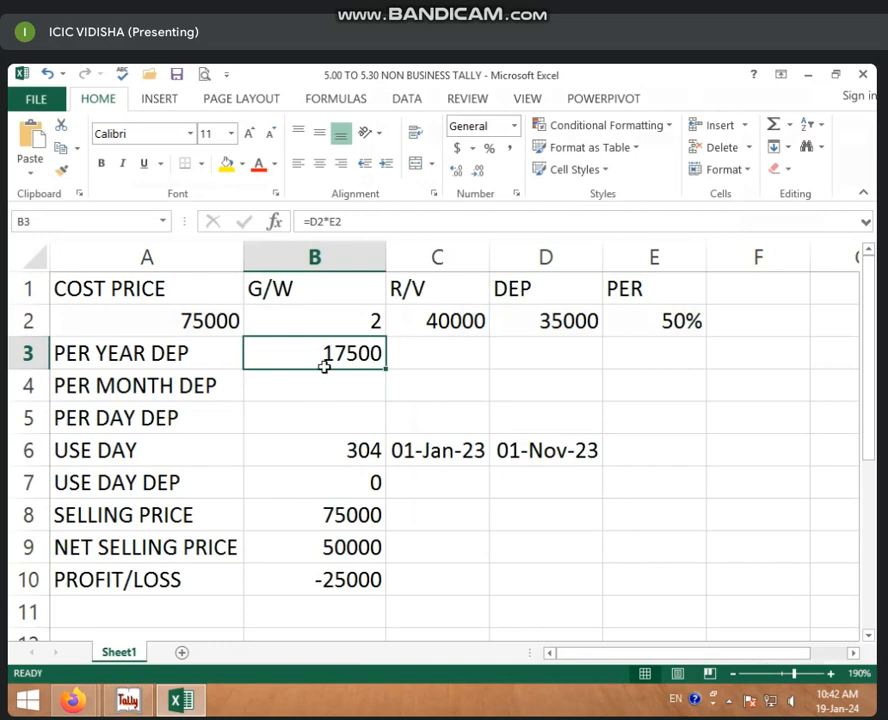
{"action": "left_click", "coordinate": [329, 390]}
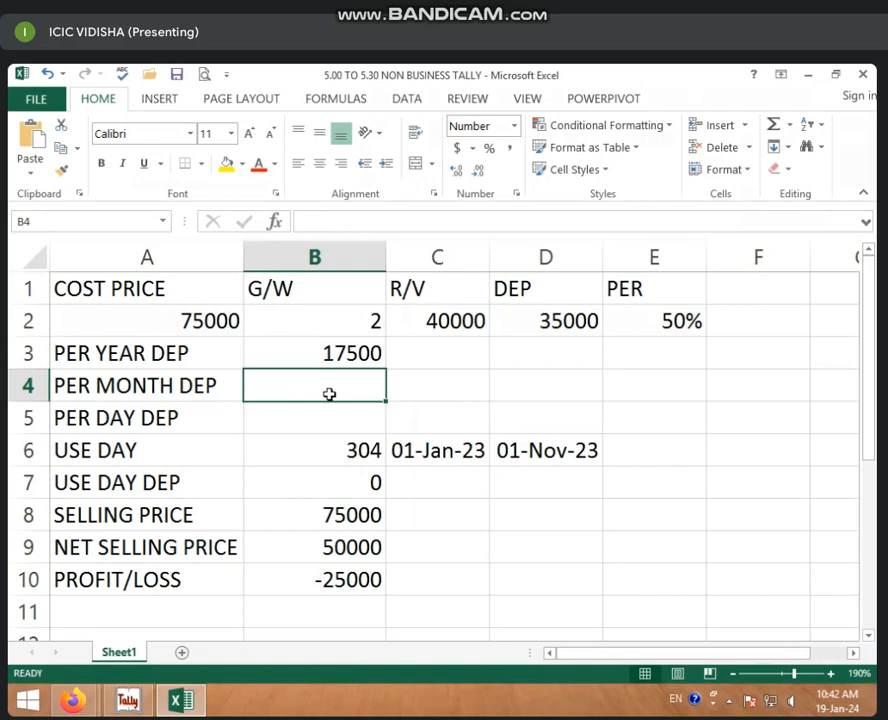
Step: Enter =B3/12 in B4 for a monthly depreciation of 1458, then review B3 and B4
{"action": "type", "text": "="}
{"action": "left_click", "coordinate": [349, 353]}
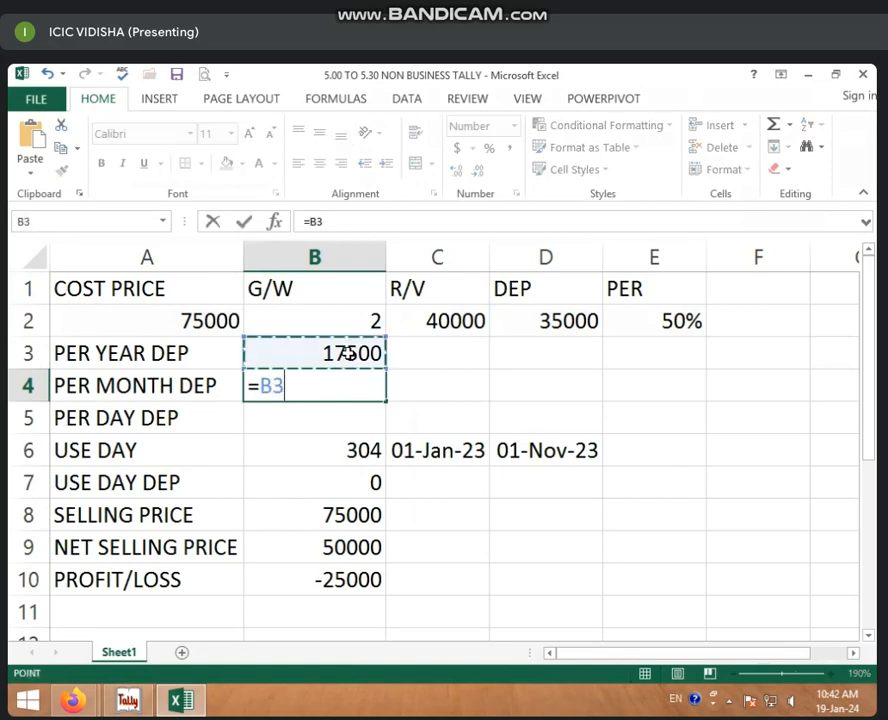
{"action": "type", "text": "/12"}
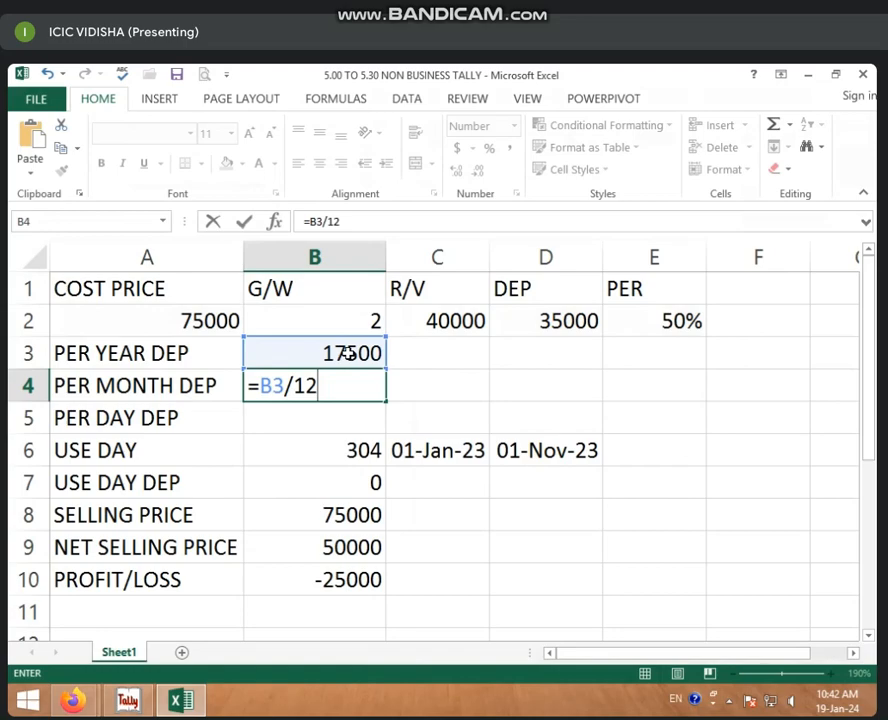
{"action": "key", "text": "Return"}
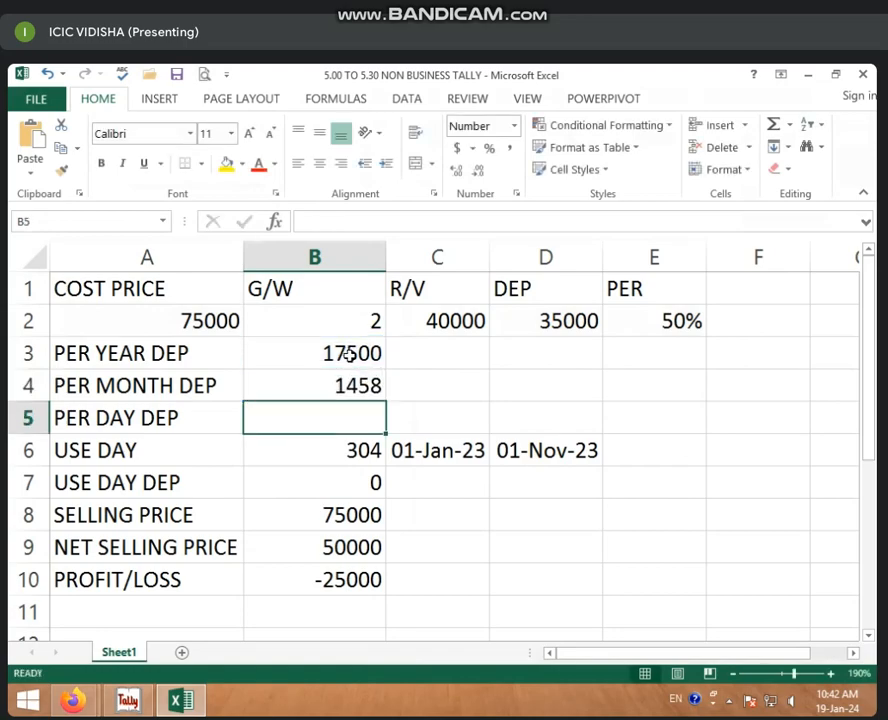
{"action": "left_click", "coordinate": [356, 386]}
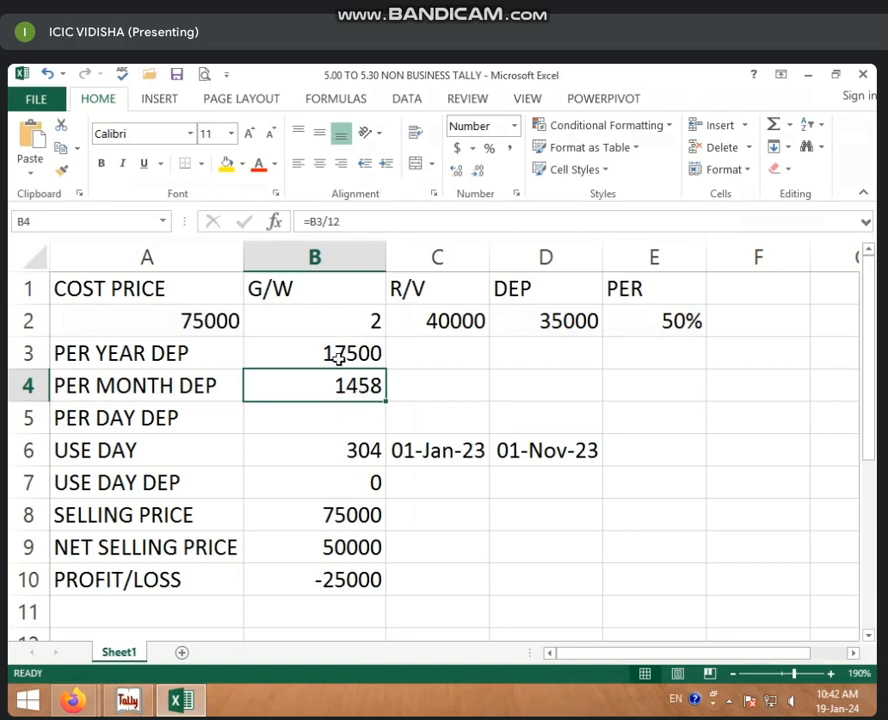
{"action": "left_click", "coordinate": [339, 353]}
{"action": "left_click", "coordinate": [292, 388]}
{"action": "left_click", "coordinate": [359, 412]}
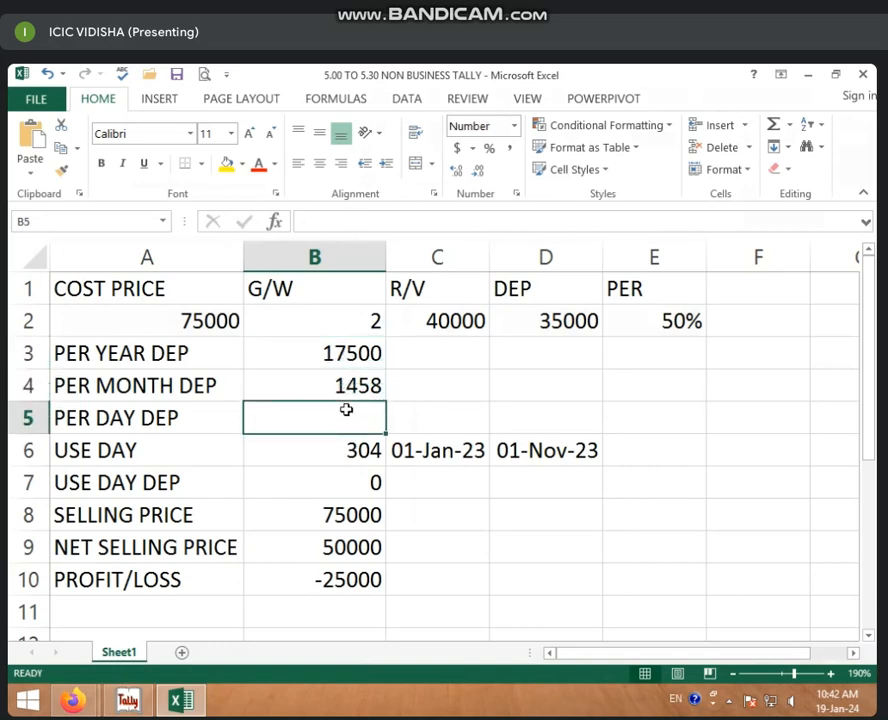
Step: Enter =B3/365 in B5 as a first per-day depreciation formula
{"action": "type", "text": "="}
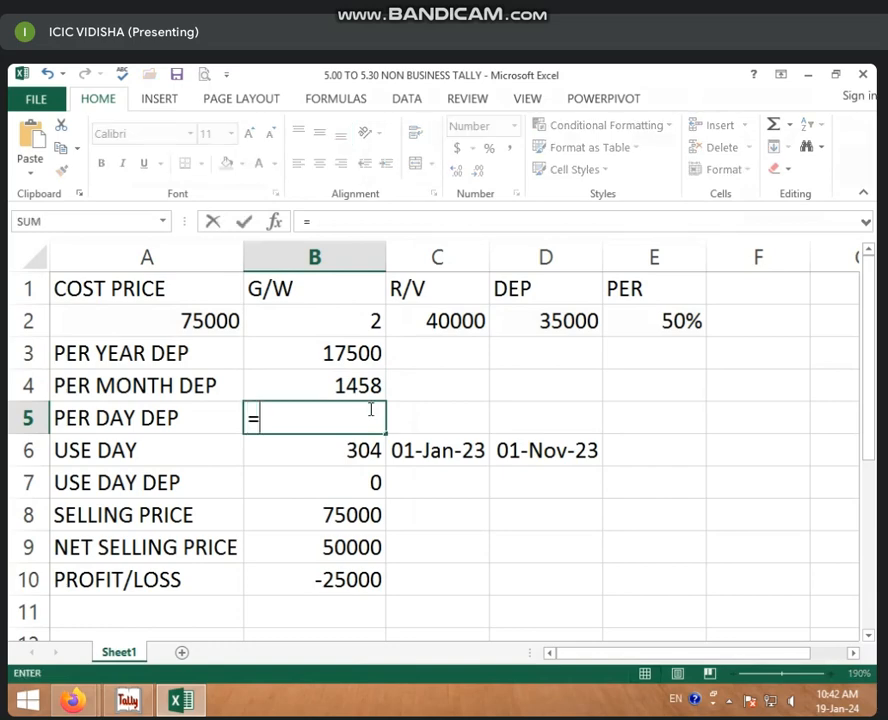
{"action": "left_click", "coordinate": [353, 345]}
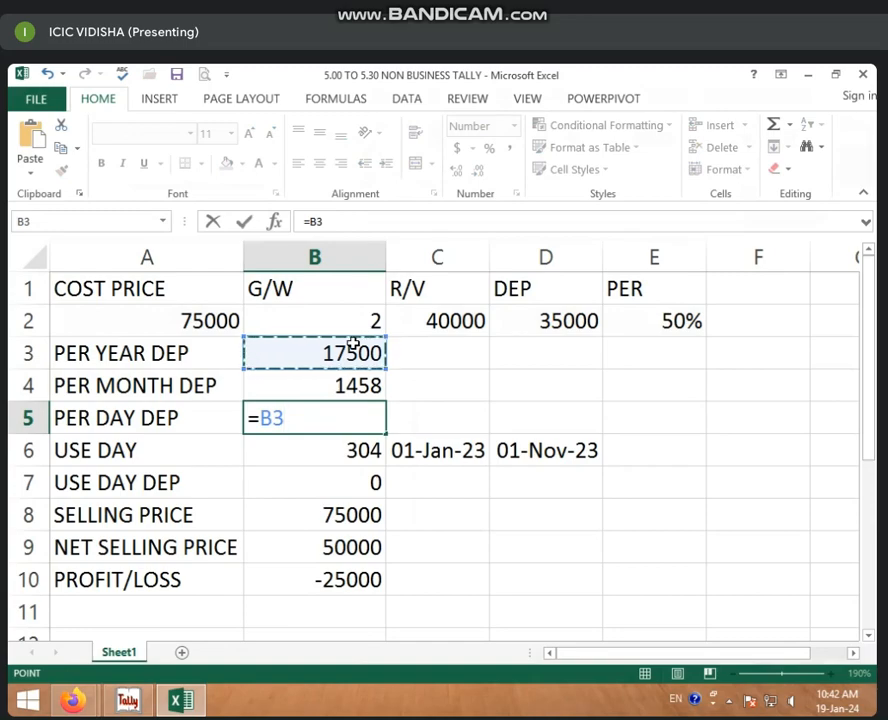
{"action": "type", "text": "/"}
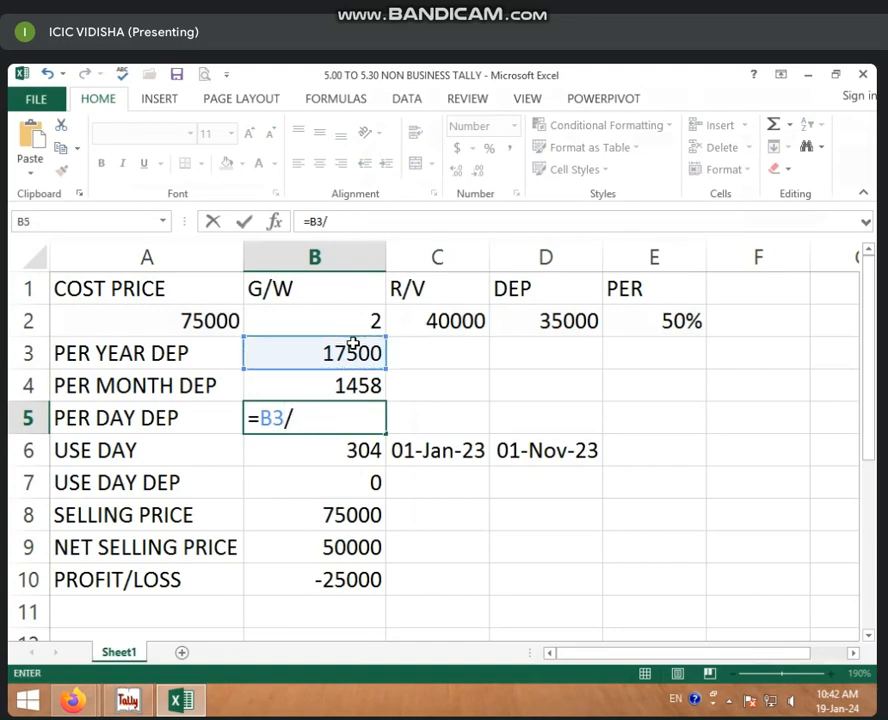
{"action": "type", "text": "365"}
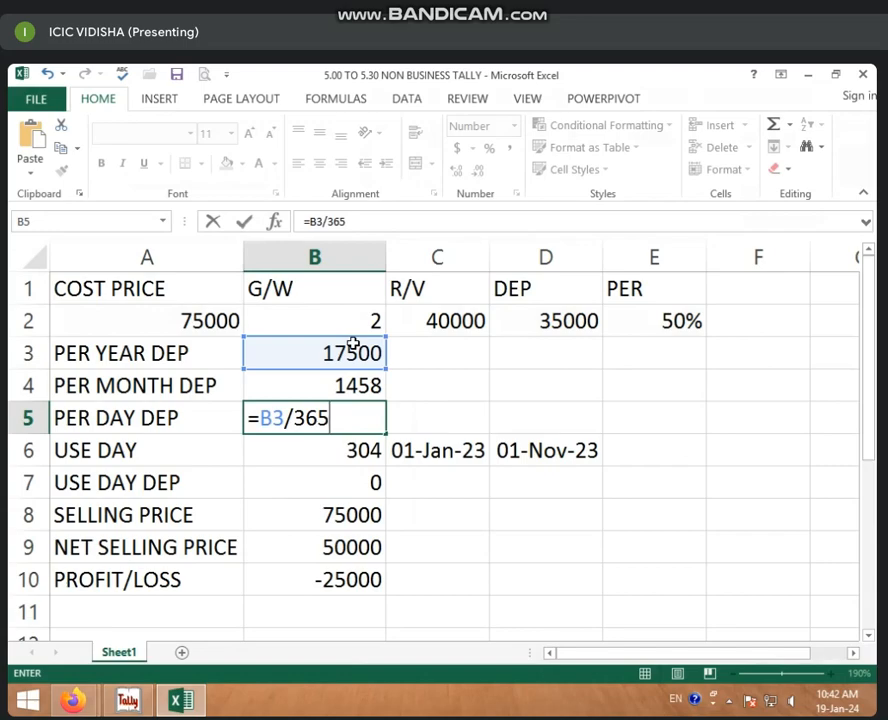
{"action": "key", "text": "Return"}
{"action": "left_click", "coordinate": [357, 413]}
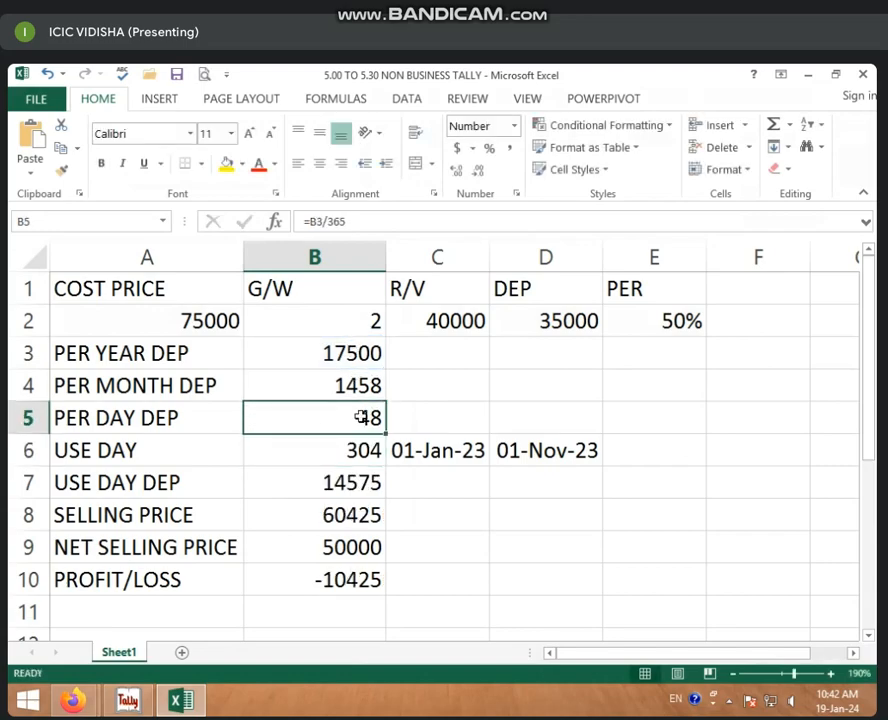
{"action": "key", "text": "Return"}
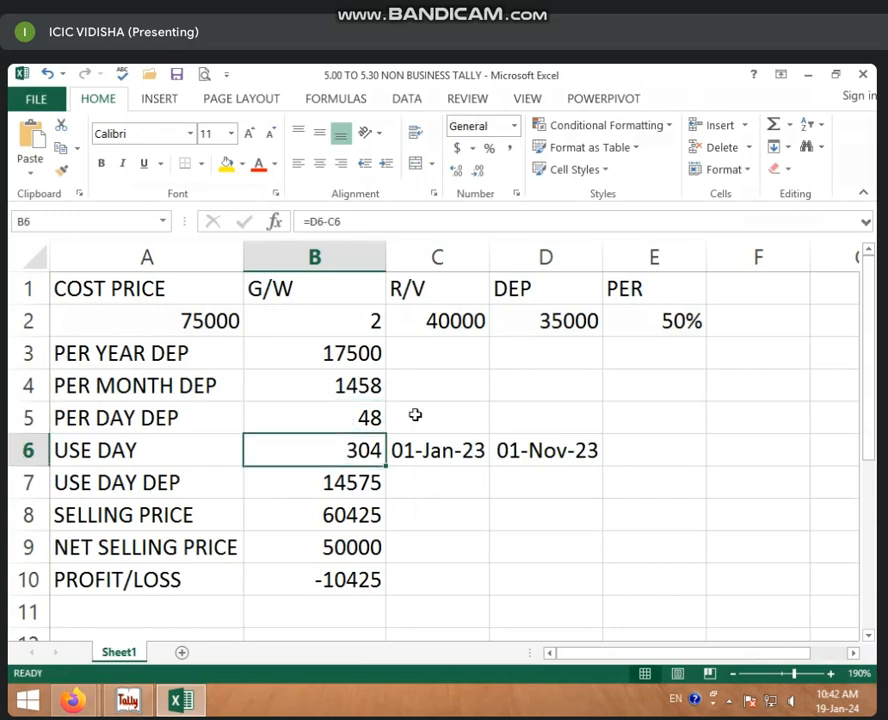
Step: Replace the B5 formula with =B4/30
{"action": "left_click", "coordinate": [333, 420]}
{"action": "double_click", "coordinate": [385, 420]}
{"action": "key", "text": "Delete"}
{"action": "left_click", "coordinate": [389, 420]}
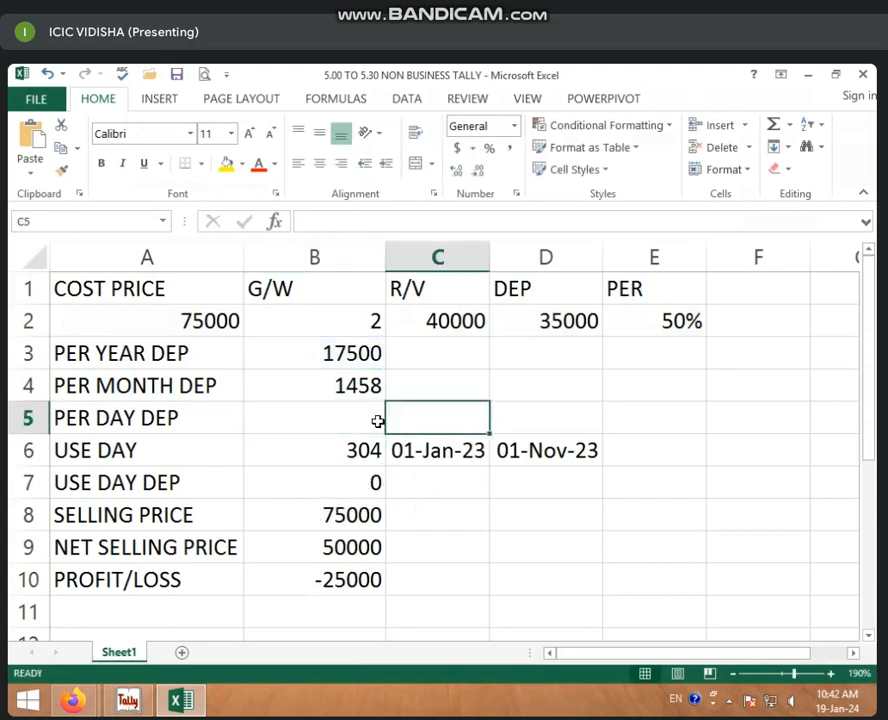
{"action": "left_click", "coordinate": [367, 421]}
{"action": "type", "text": "="}
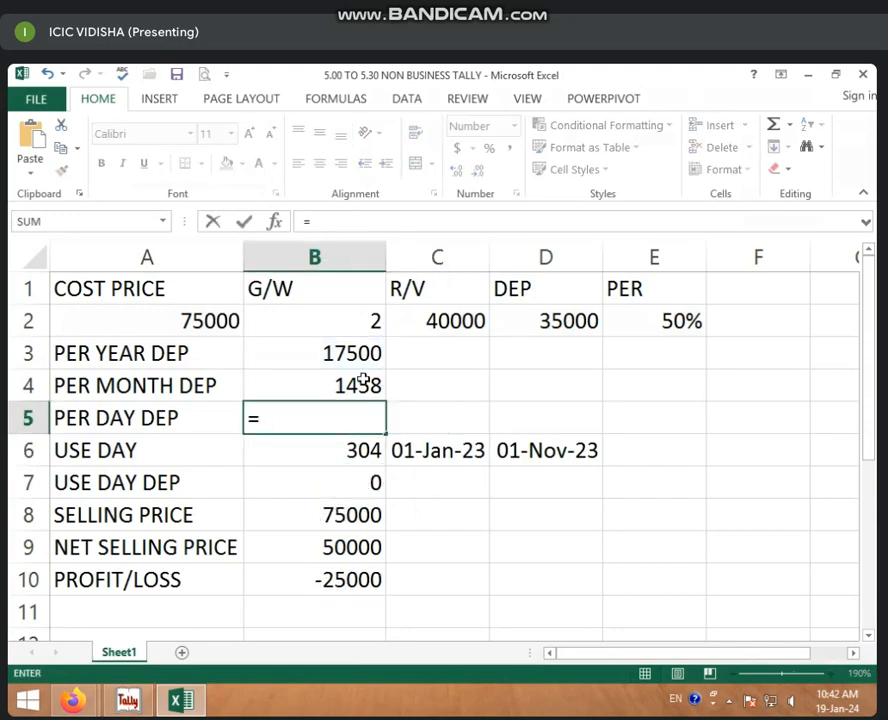
{"action": "left_click", "coordinate": [361, 381]}
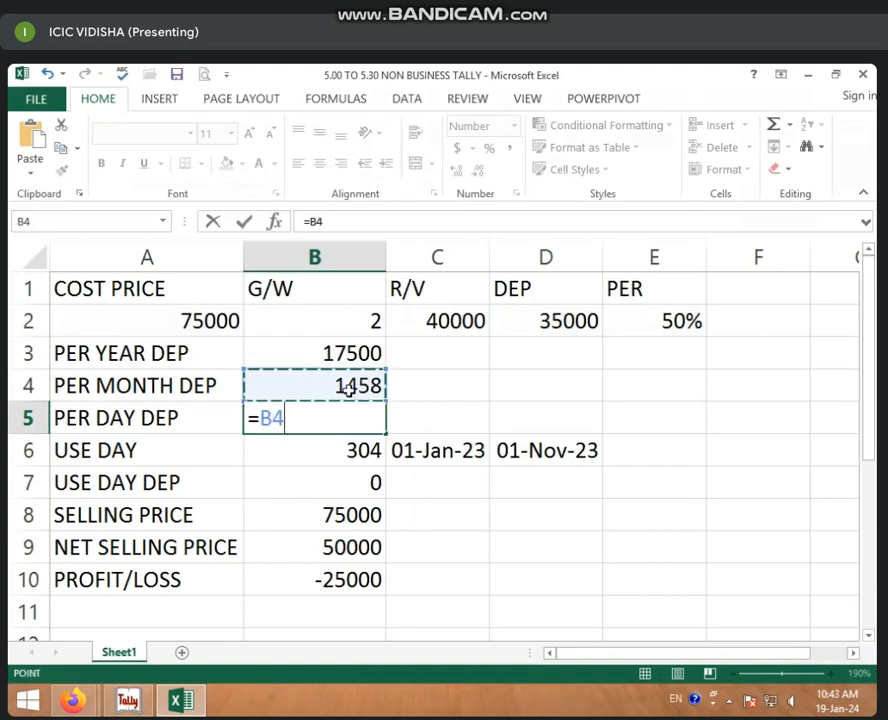
{"action": "type", "text": "/"}
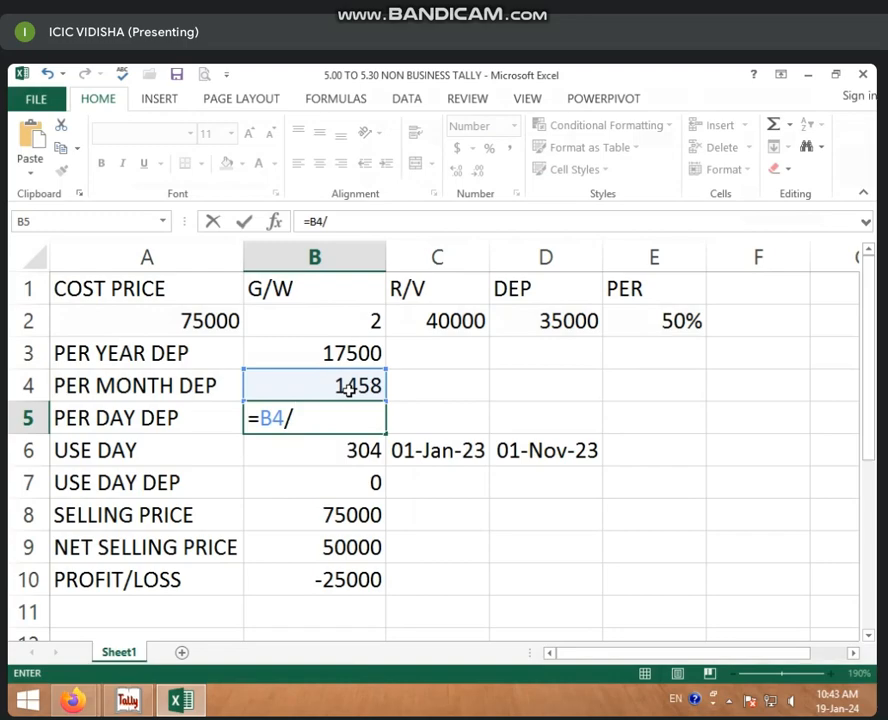
{"action": "type", "text": "30"}
{"action": "key", "text": "Return"}
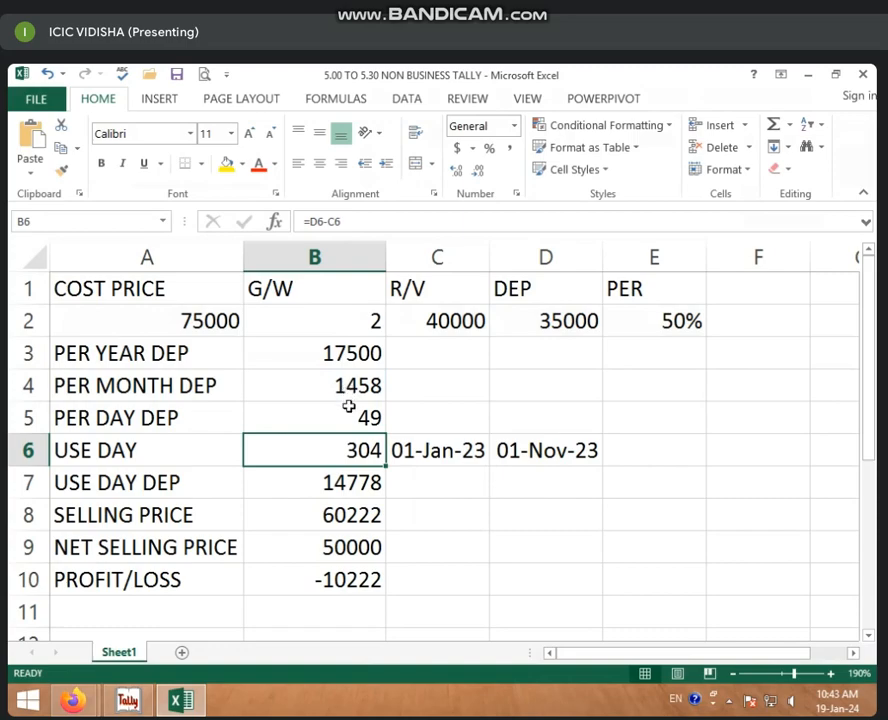
{"action": "left_click", "coordinate": [351, 407]}
Step: Try =B4/31 in B5 instead
{"action": "type", "text": "="}
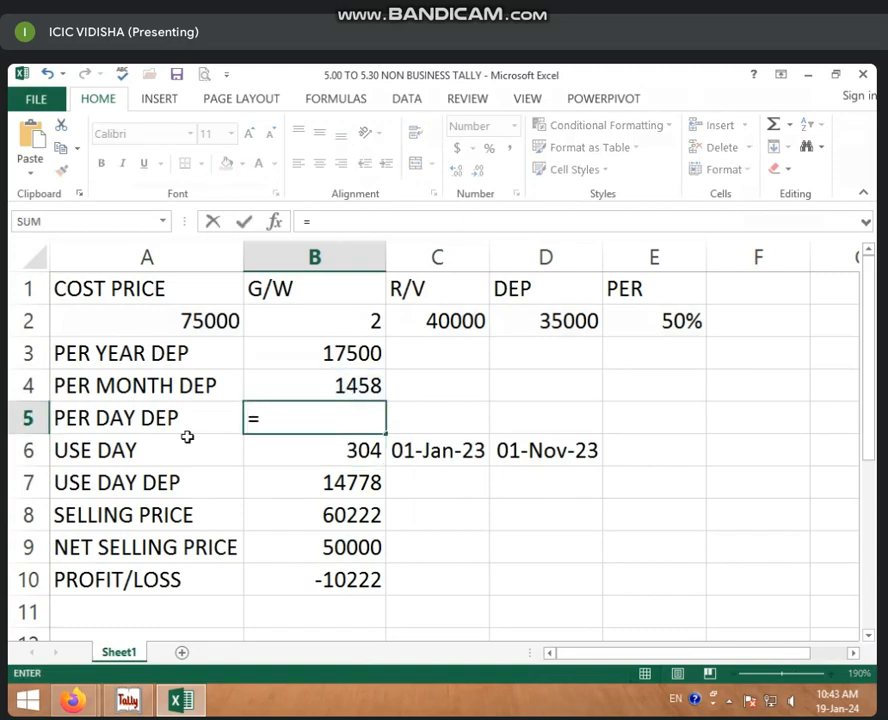
{"action": "left_click", "coordinate": [372, 383]}
{"action": "type", "text": "/31"}
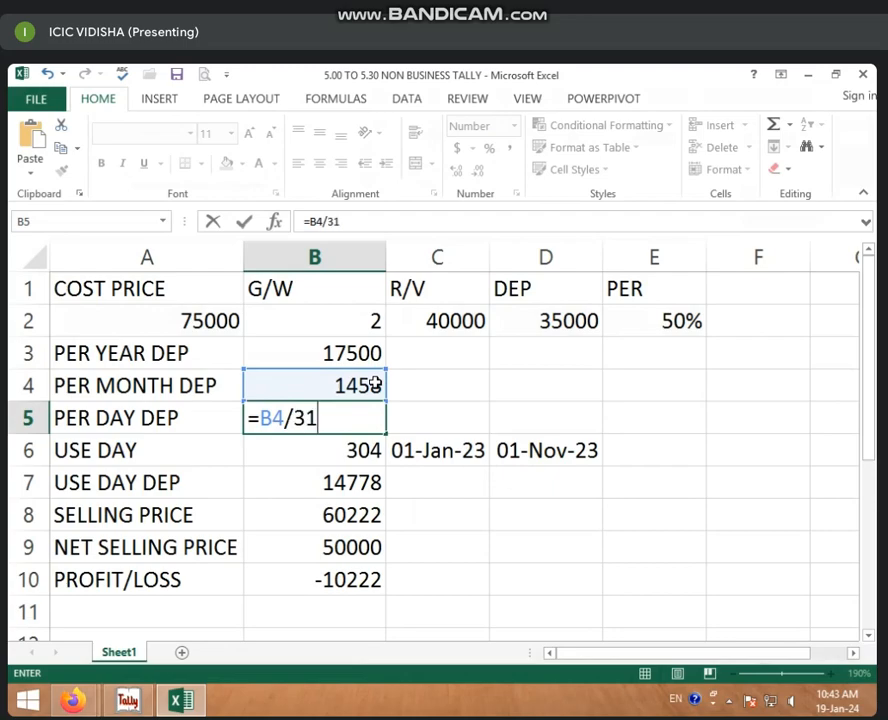
{"action": "key", "text": "Return"}
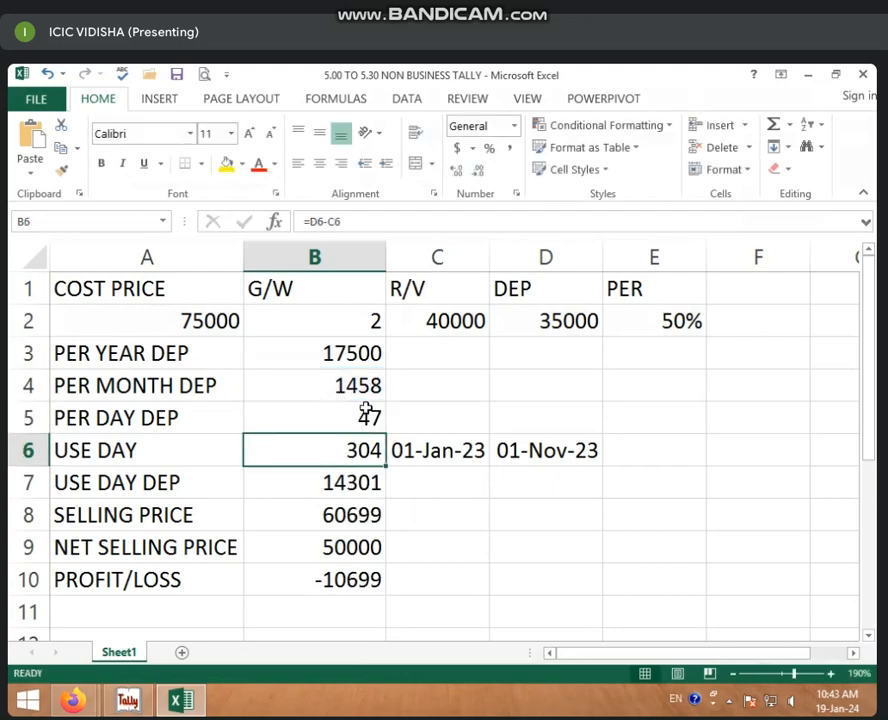
{"action": "left_click", "coordinate": [367, 412]}
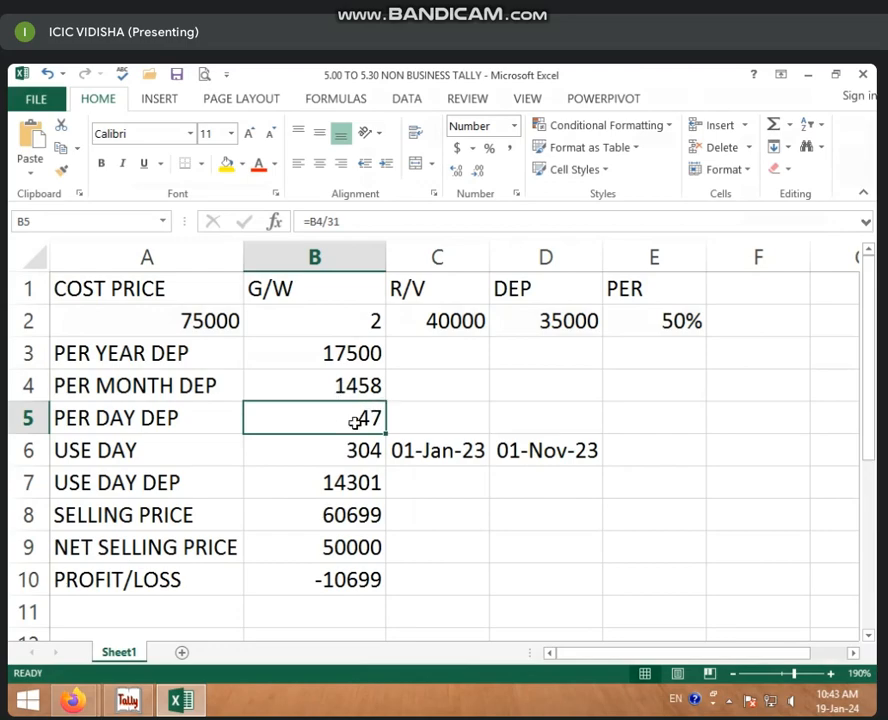
Step: Restore =B3/365 in B5 for a per-day depreciation of 48, profit/loss becoming -10425
{"action": "left_click", "coordinate": [378, 353]}
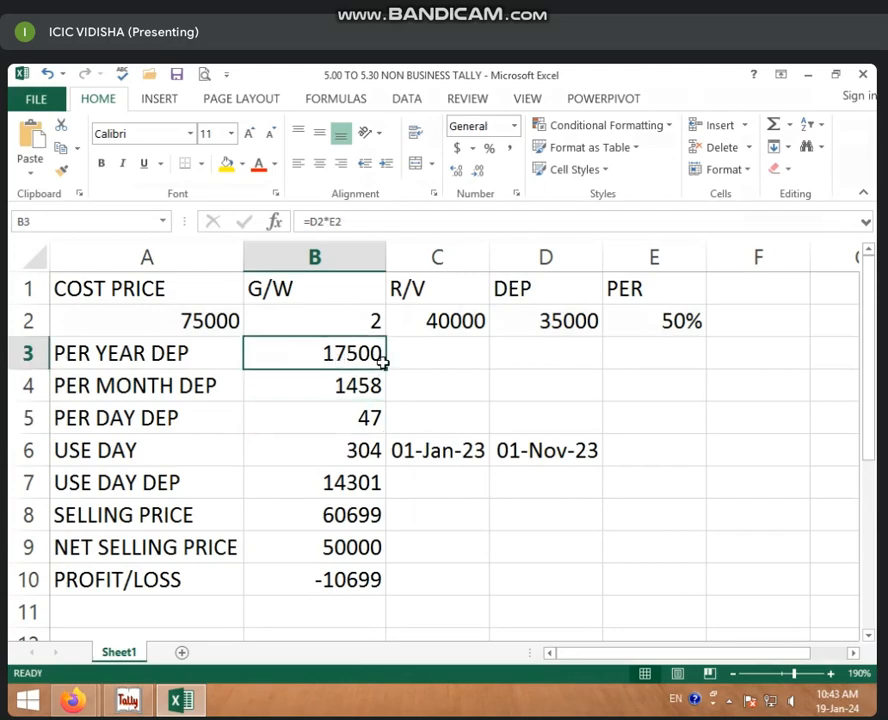
{"action": "left_click", "coordinate": [372, 418]}
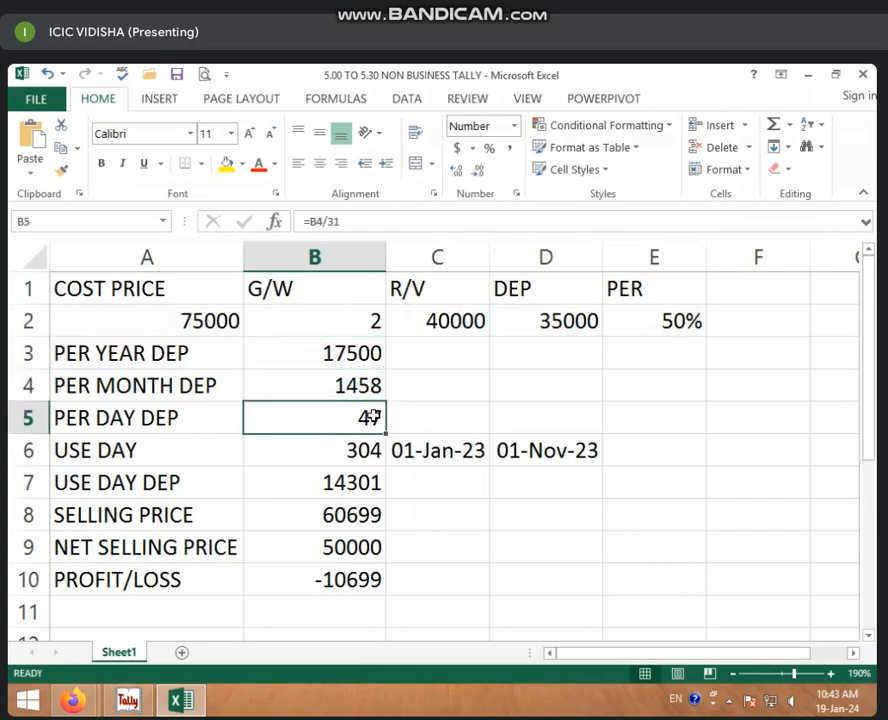
{"action": "key", "text": "BackSpace"}
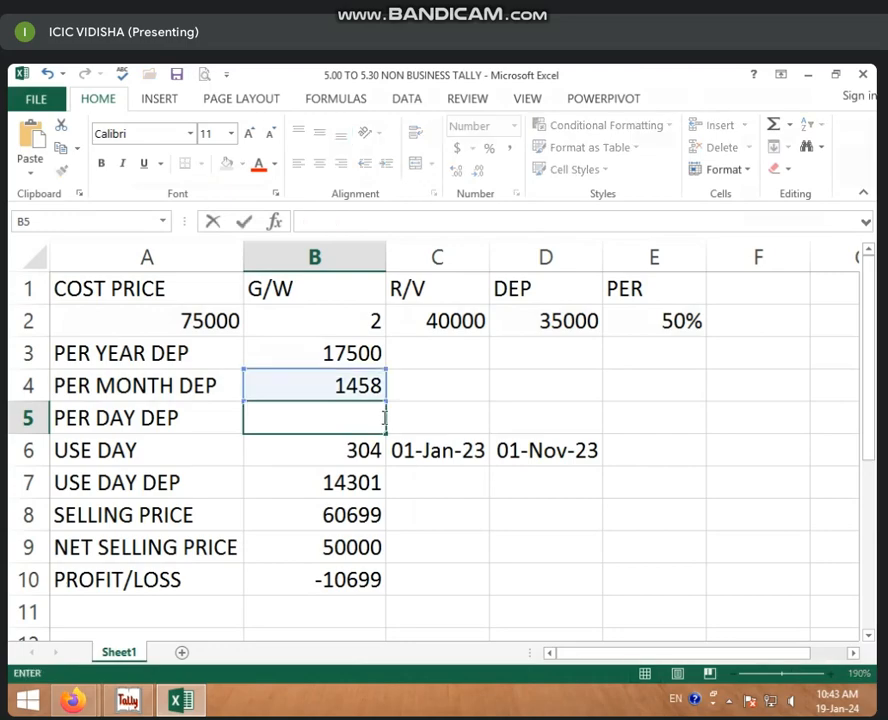
{"action": "type", "text": "="}
{"action": "left_click", "coordinate": [352, 350]}
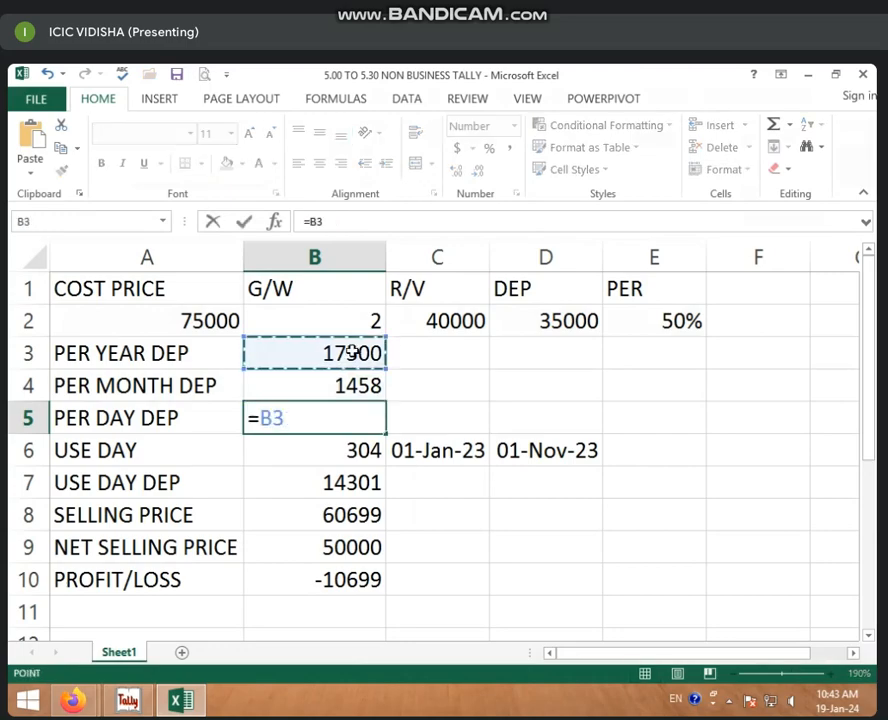
{"action": "type", "text": "/365"}
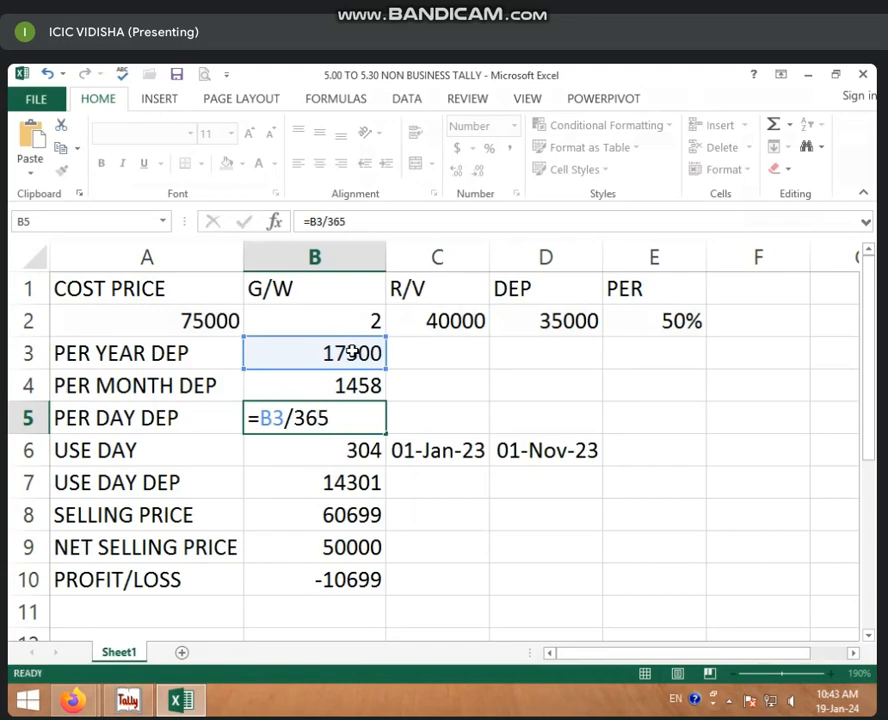
{"action": "key", "text": "Return"}
{"action": "left_click", "coordinate": [368, 419]}
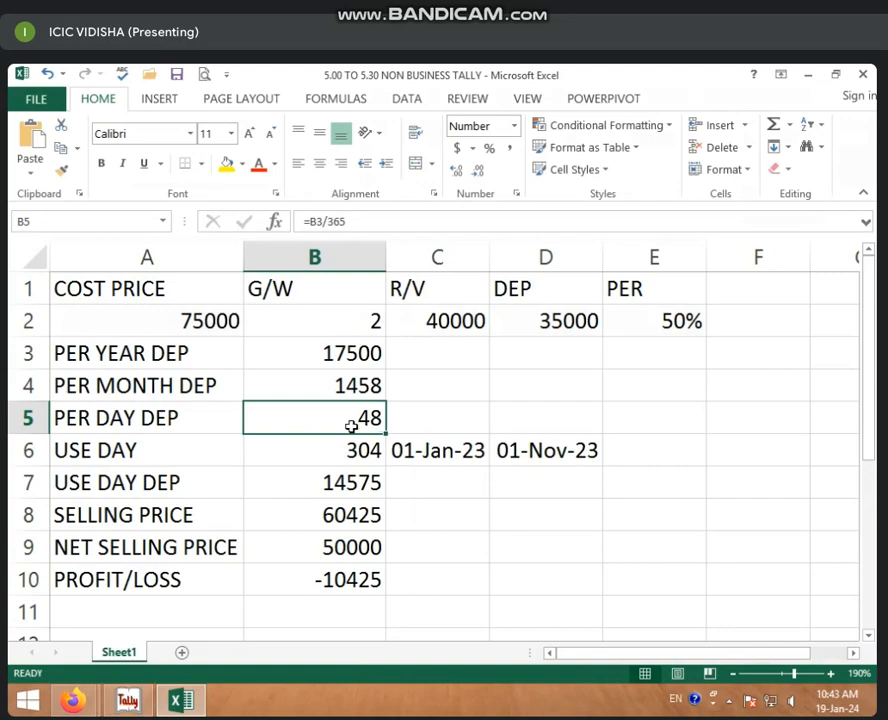
{"action": "left_click", "coordinate": [360, 354]}
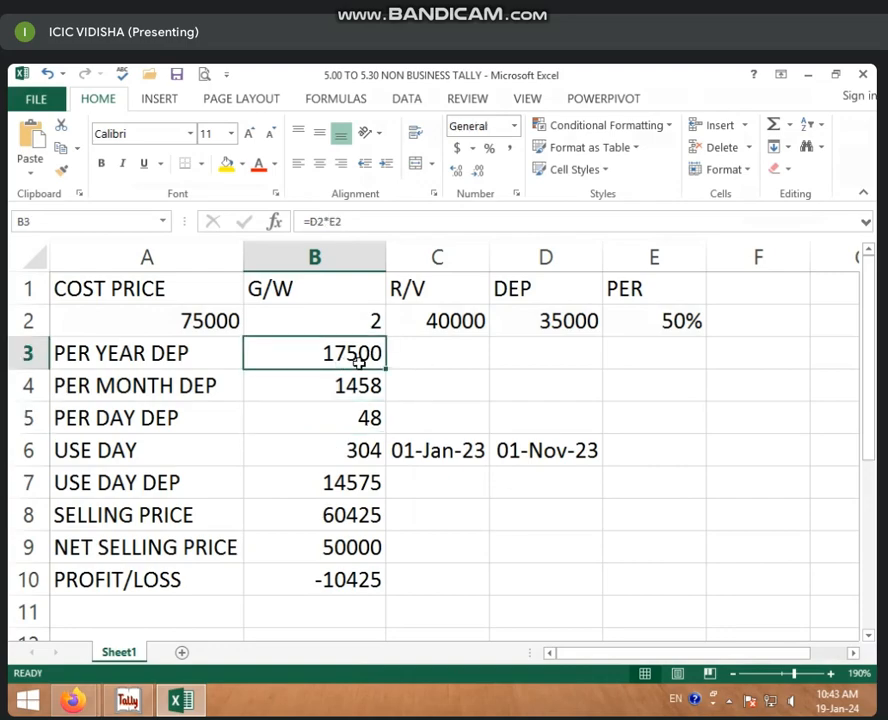
Step: Clear the USE DAY through PROFIT/LOSS values in B6:B10
{"action": "left_click", "coordinate": [345, 451]}
{"action": "double_click", "coordinate": [345, 451]}
{"action": "key", "text": "BackSpace"}
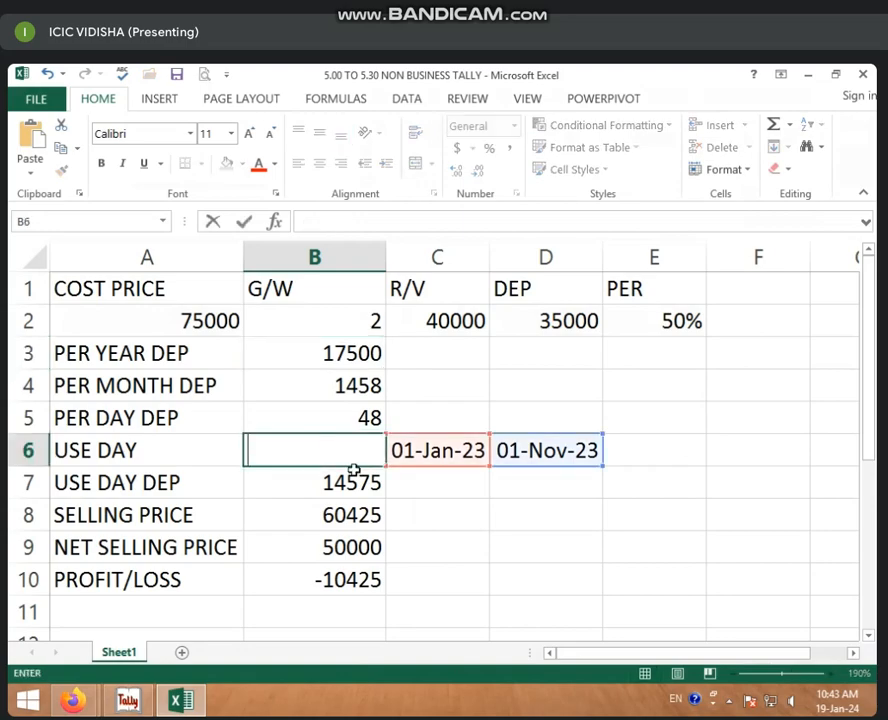
{"action": "left_click_drag", "start_coordinate": [347, 480], "coordinate": [363, 577]}
{"action": "left_click", "coordinate": [452, 521]}
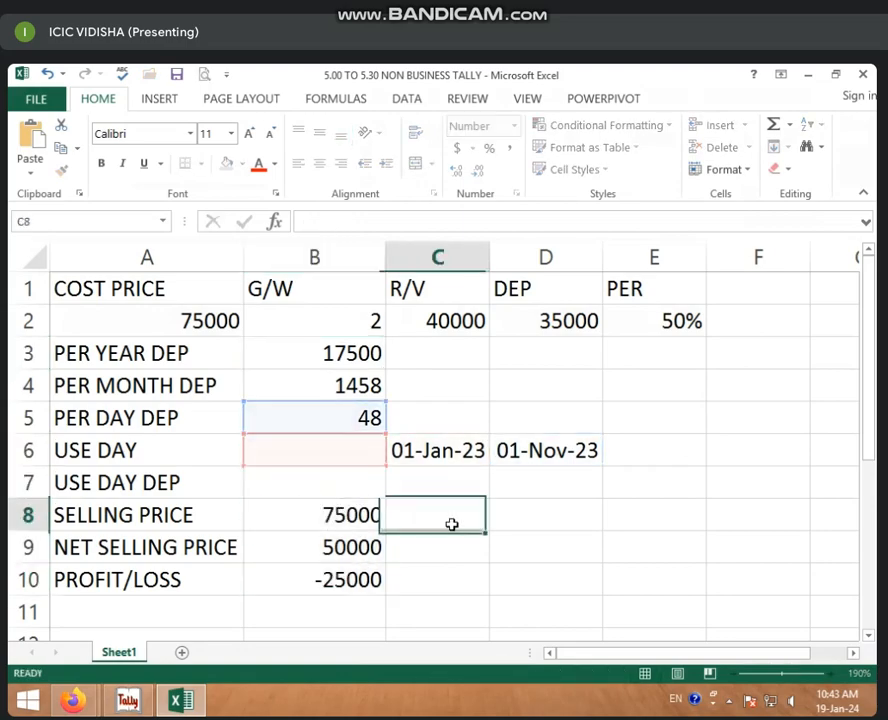
{"action": "left_click_drag", "start_coordinate": [330, 515], "coordinate": [347, 577]}
{"action": "key", "text": "Delete"}
{"action": "left_click", "coordinate": [440, 539]}
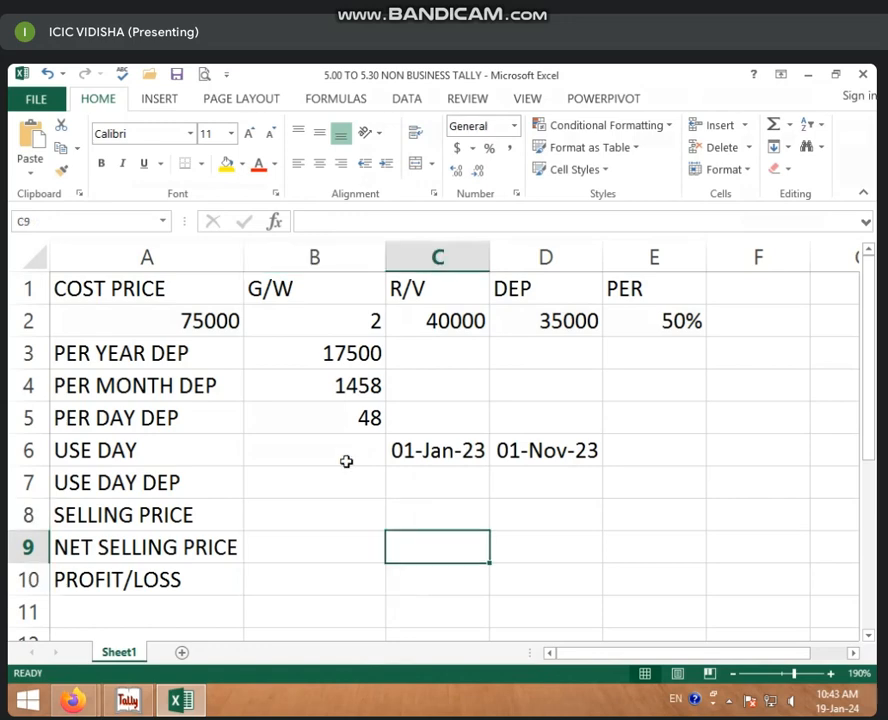
Step: Change the end date in D6 to 01-Sep-23
{"action": "left_click", "coordinate": [347, 452]}
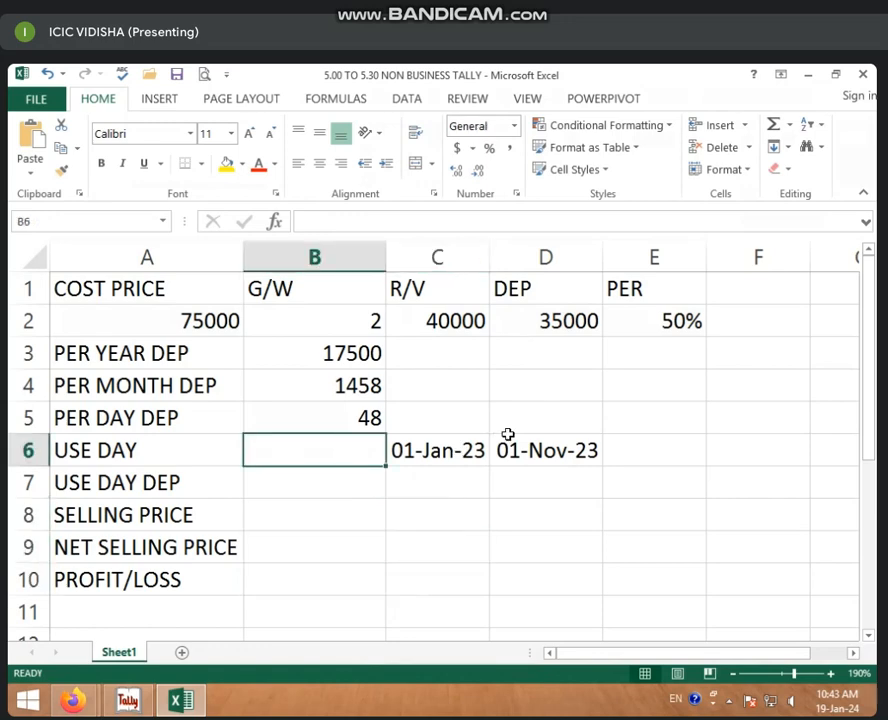
{"action": "left_click", "coordinate": [427, 447]}
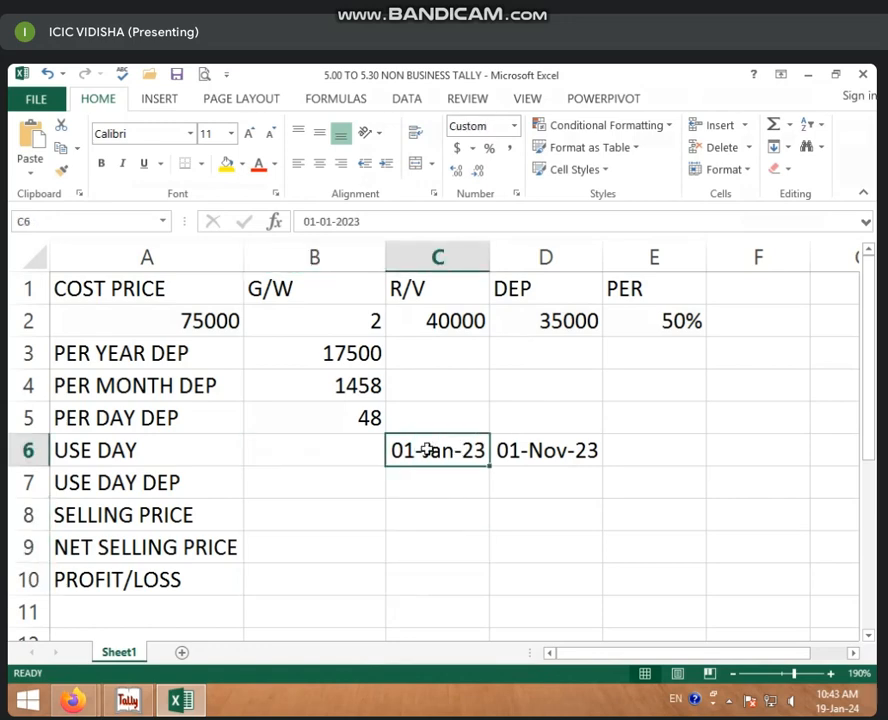
{"action": "left_click", "coordinate": [553, 447]}
{"action": "type", "text": "1"}
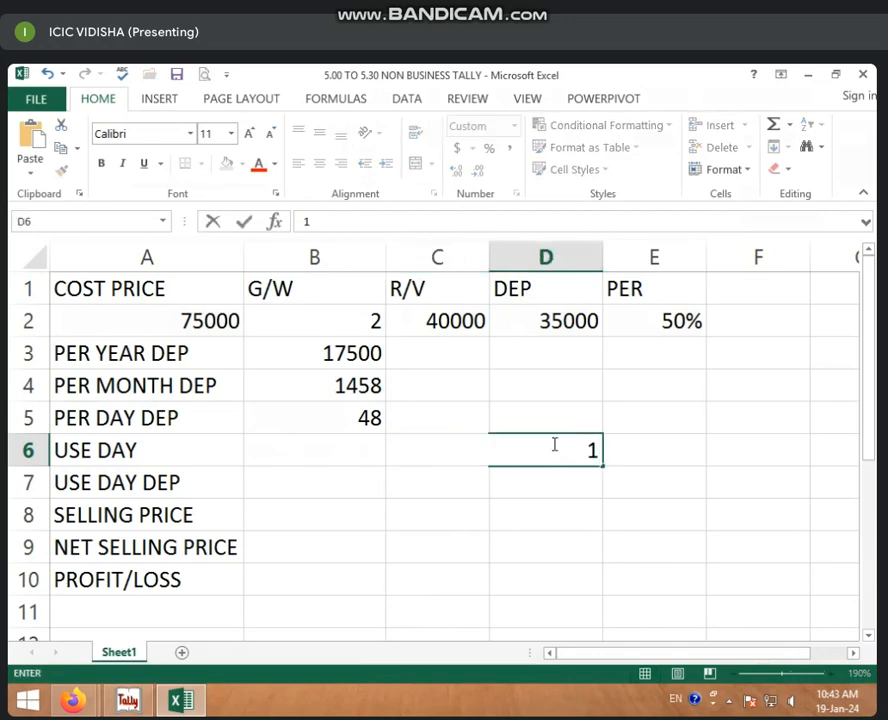
{"action": "type", "text": " SEP 23"}
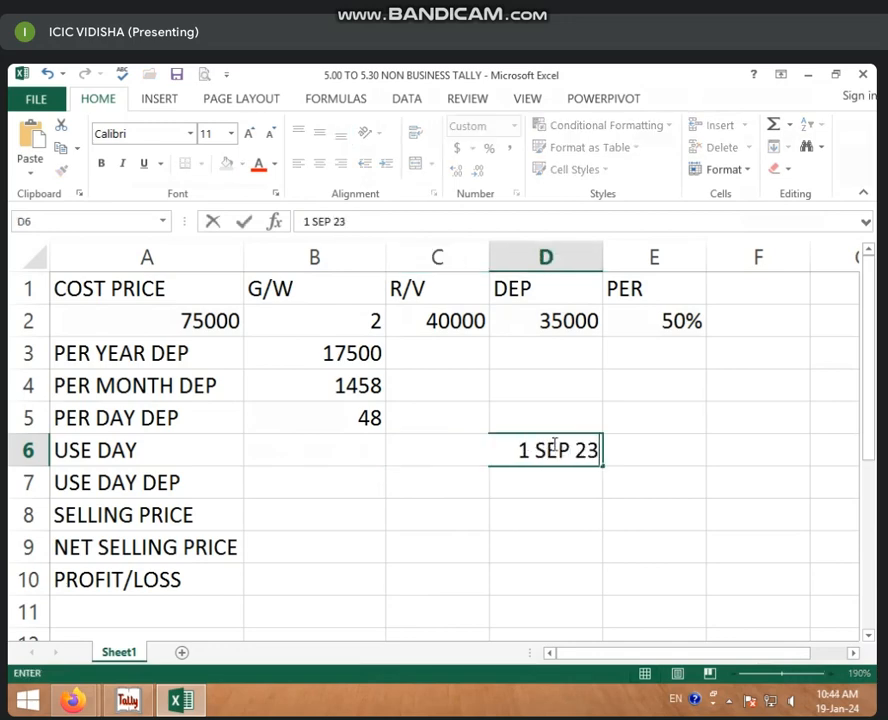
{"action": "left_click", "coordinate": [568, 542]}
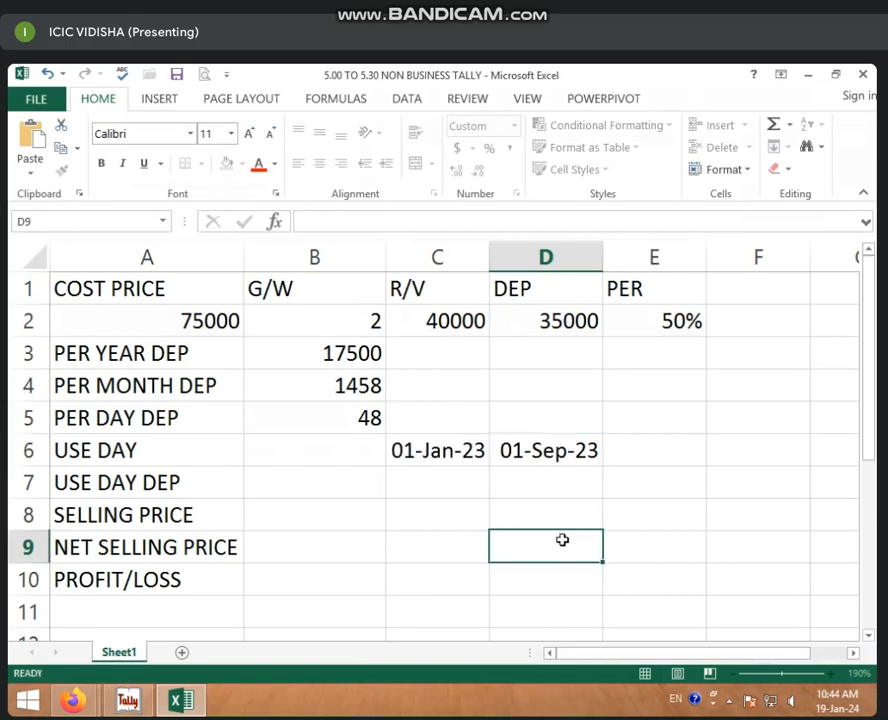
{"action": "left_click", "coordinate": [423, 457]}
{"action": "left_click", "coordinate": [505, 451]}
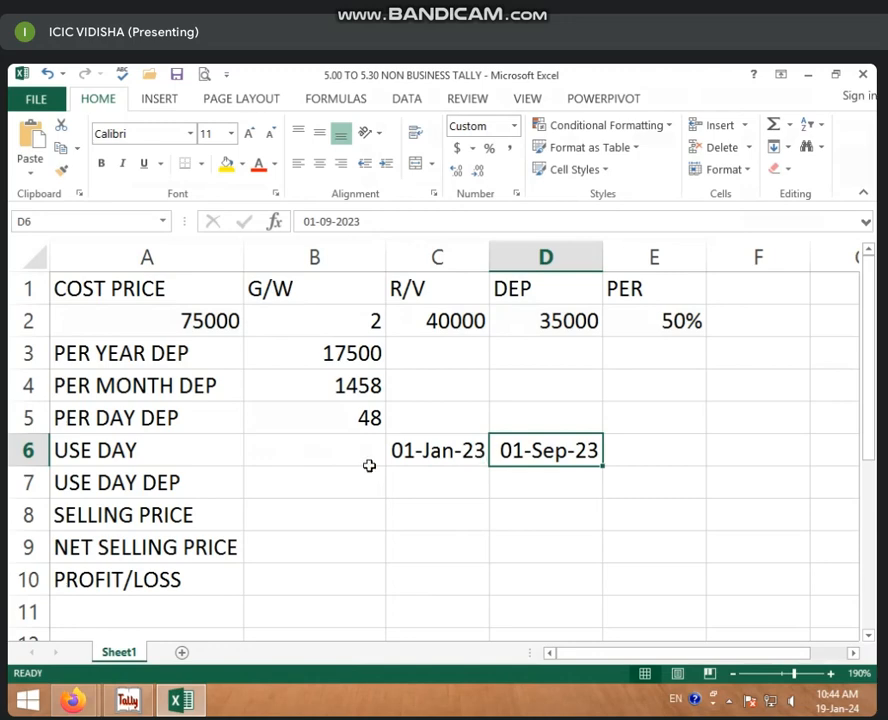
{"action": "left_click", "coordinate": [321, 455]}
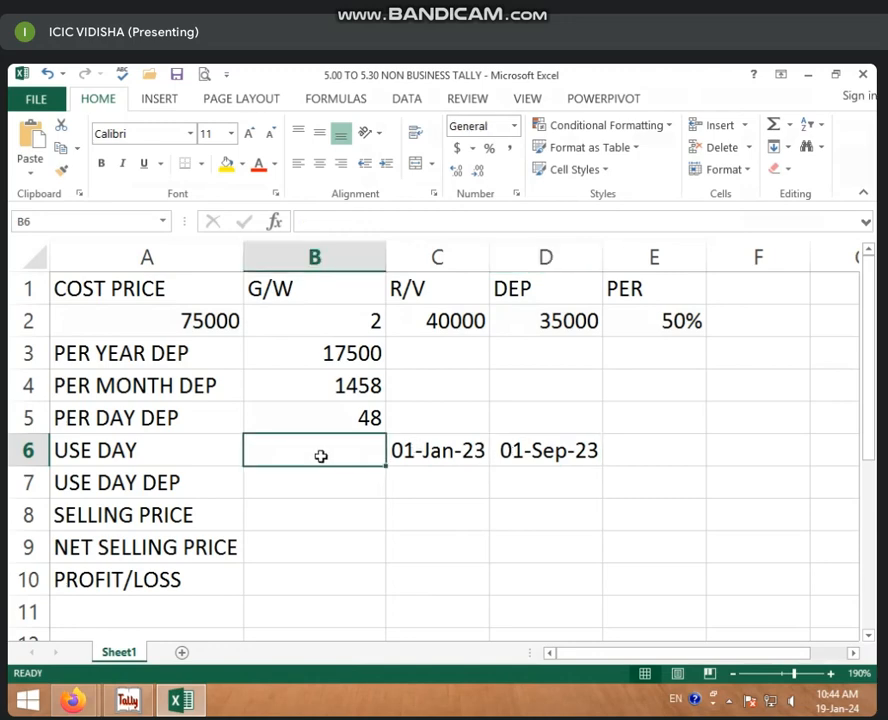
Step: Enter =D6-C6 in B6 to get 243 use days, then review B6 and B5
{"action": "type", "text": "="}
{"action": "left_click", "coordinate": [573, 446]}
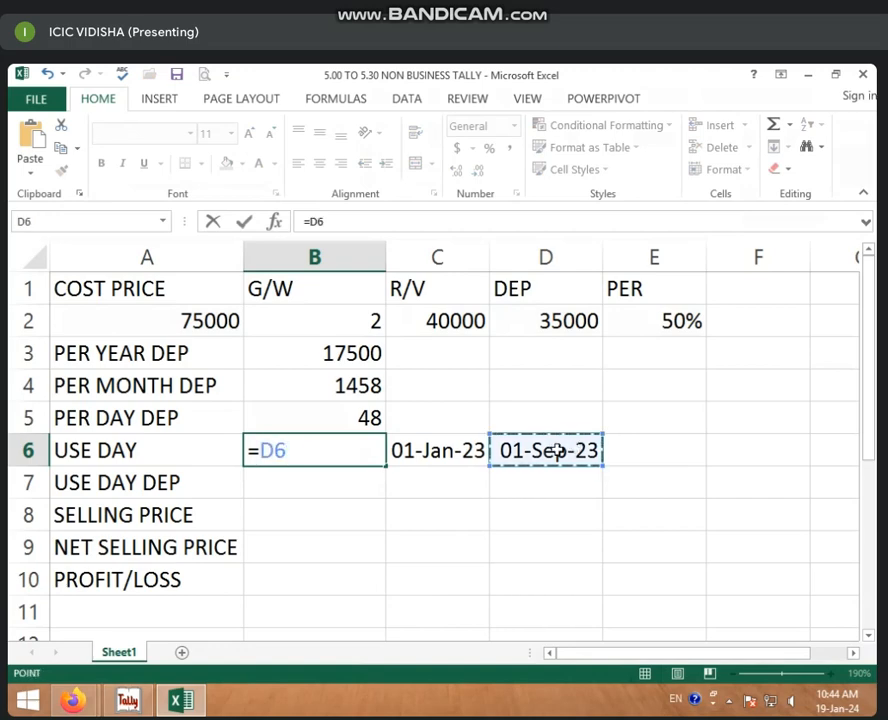
{"action": "type", "text": "-"}
{"action": "left_click", "coordinate": [452, 451]}
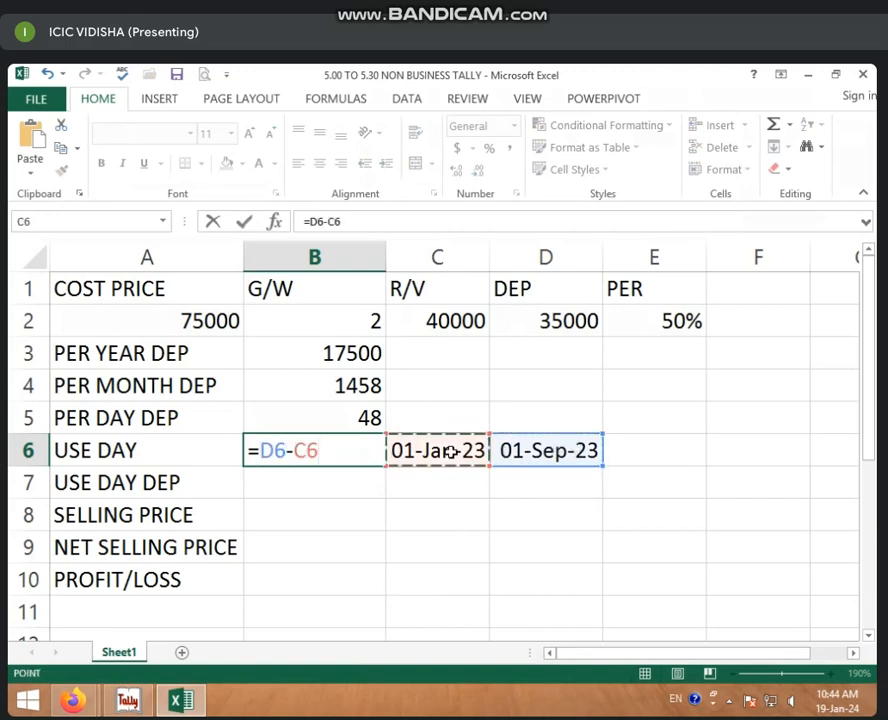
{"action": "key", "text": "Return"}
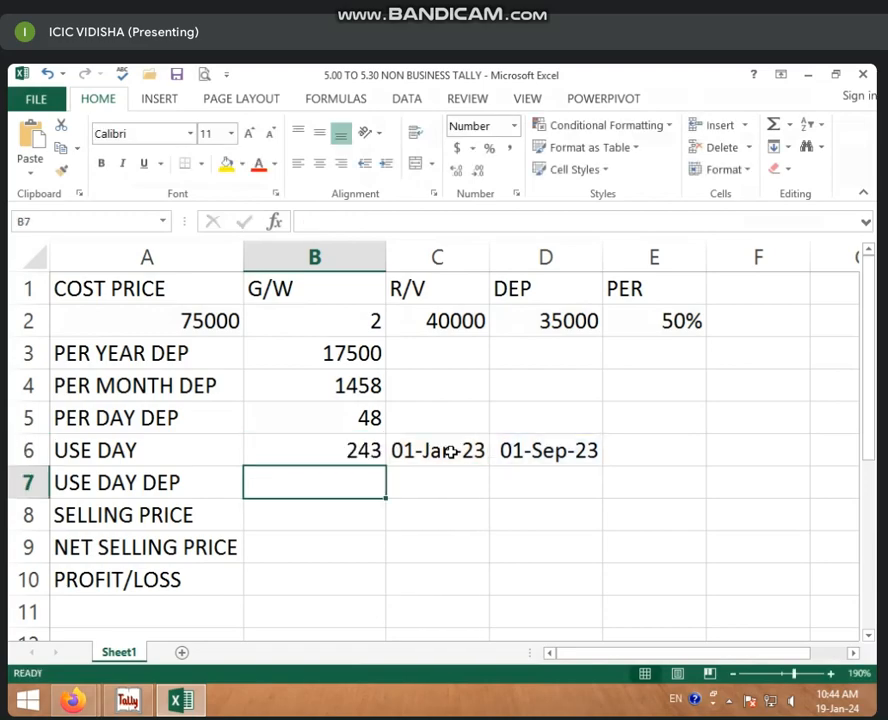
{"action": "left_click", "coordinate": [316, 458]}
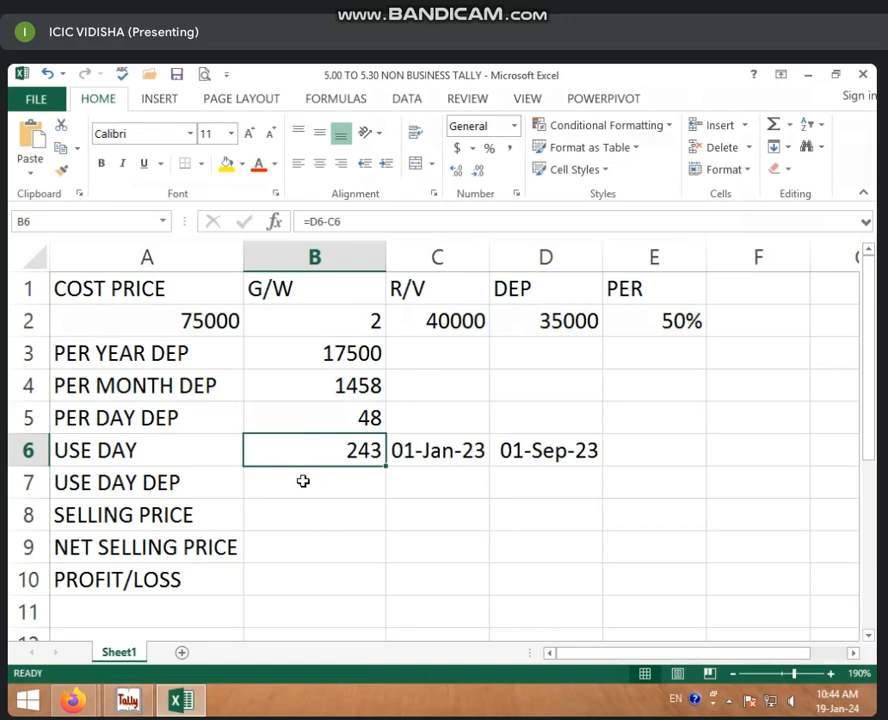
{"action": "left_click", "coordinate": [321, 480]}
{"action": "left_click", "coordinate": [311, 449]}
{"action": "left_click", "coordinate": [347, 428]}
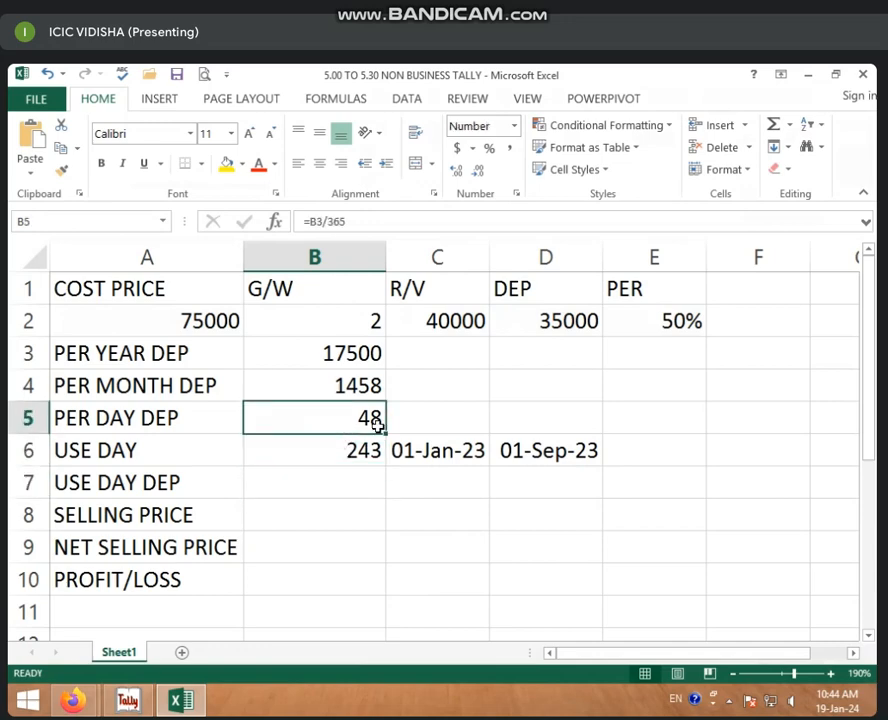
{"action": "left_click", "coordinate": [340, 488]}
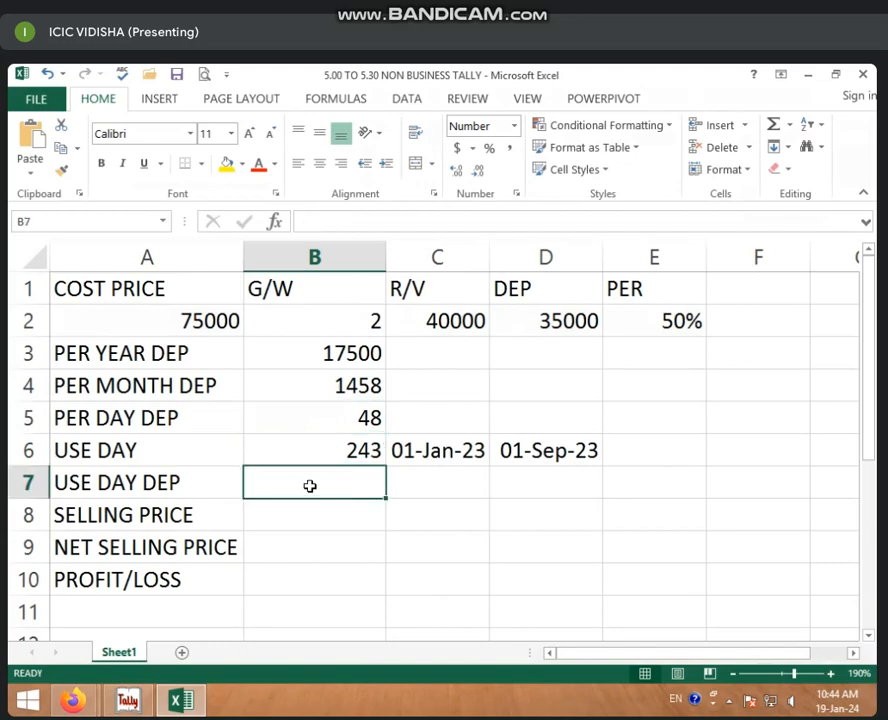
Step: Enter =B5*B6 in B7 for a use-day depreciation of 11651
{"action": "type", "text": "="}
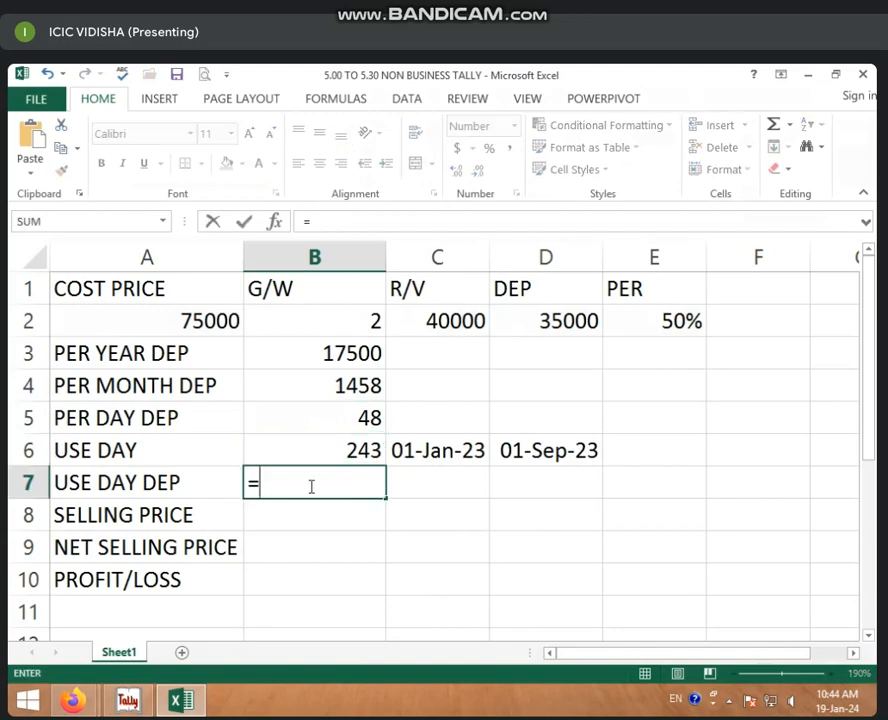
{"action": "left_click", "coordinate": [368, 415]}
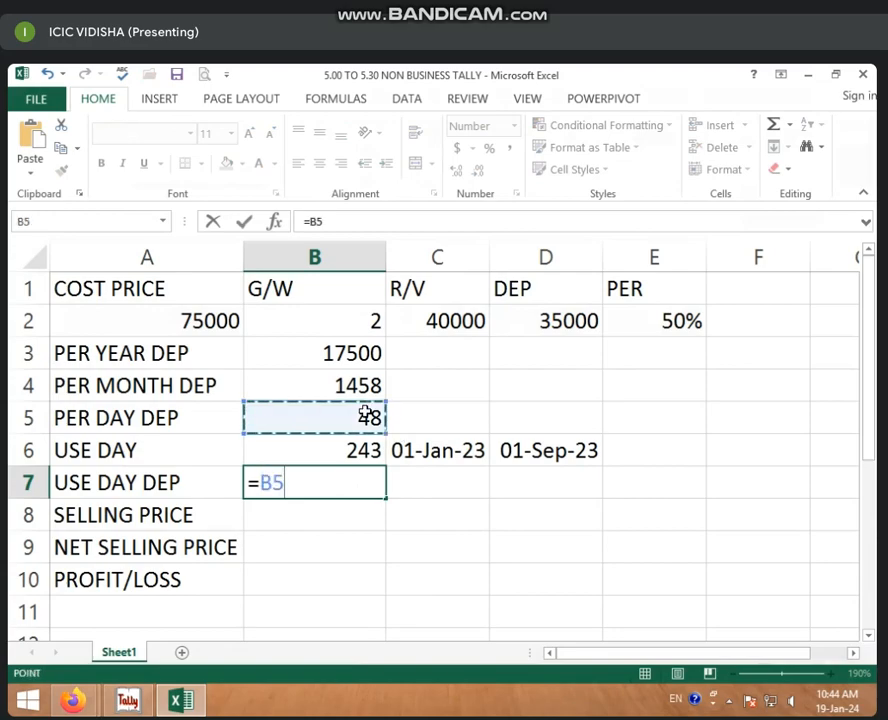
{"action": "type", "text": "*"}
{"action": "left_click", "coordinate": [340, 453]}
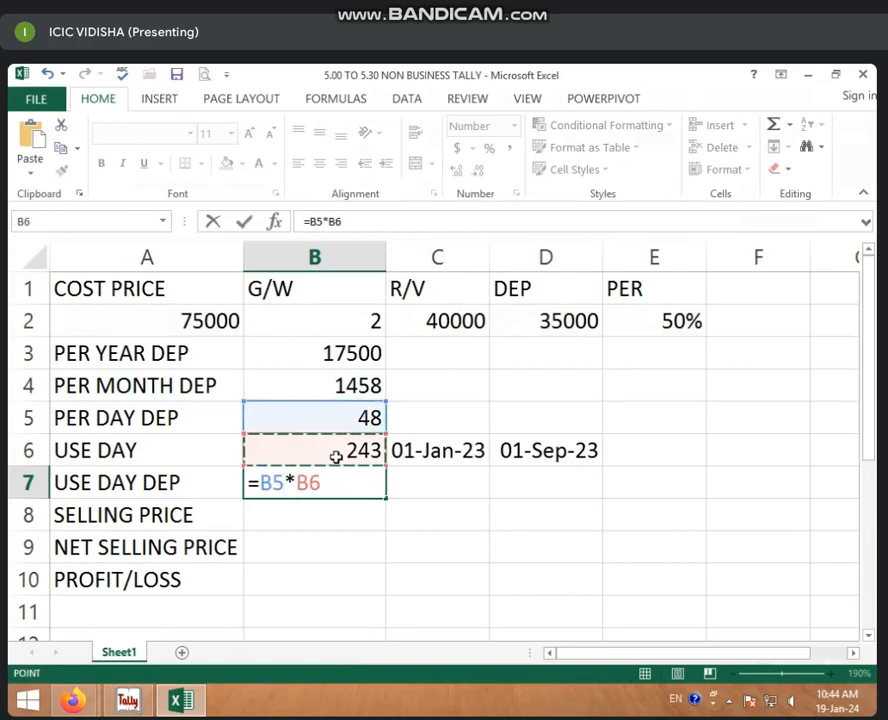
{"action": "key", "text": "Return"}
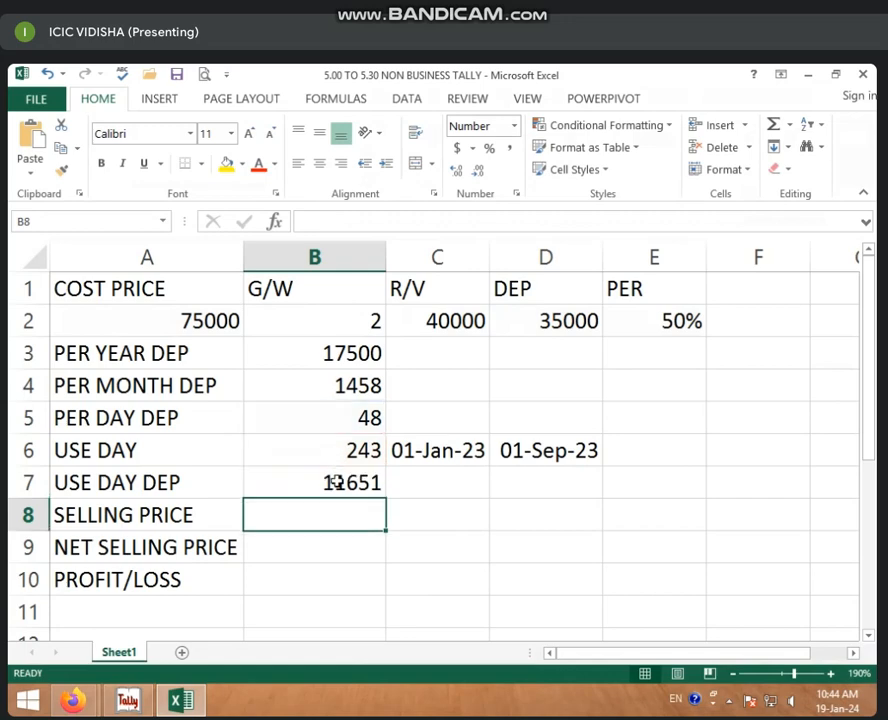
{"action": "left_click", "coordinate": [335, 481]}
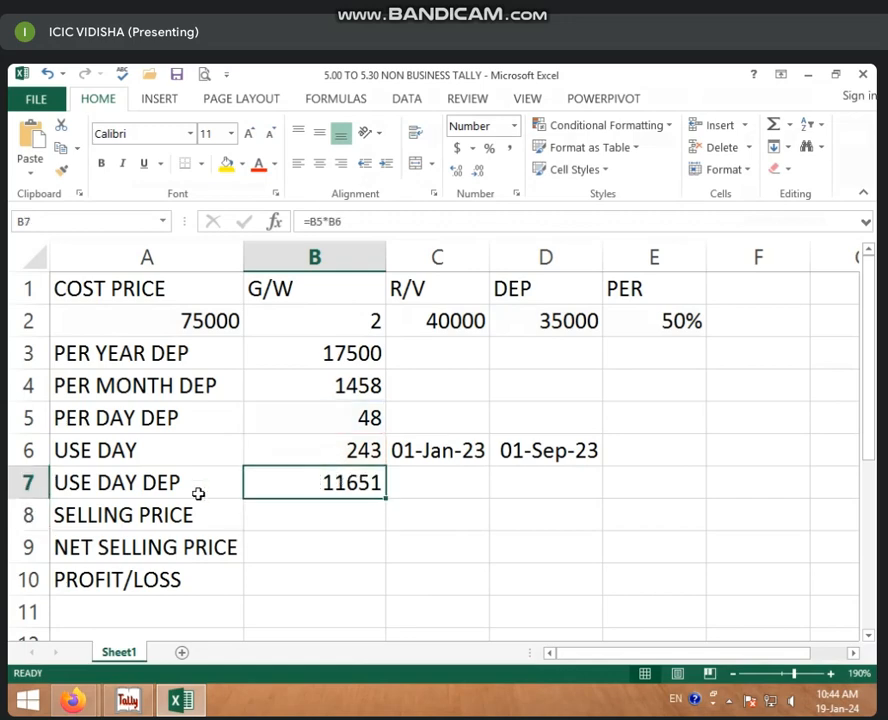
{"action": "left_click", "coordinate": [364, 510]}
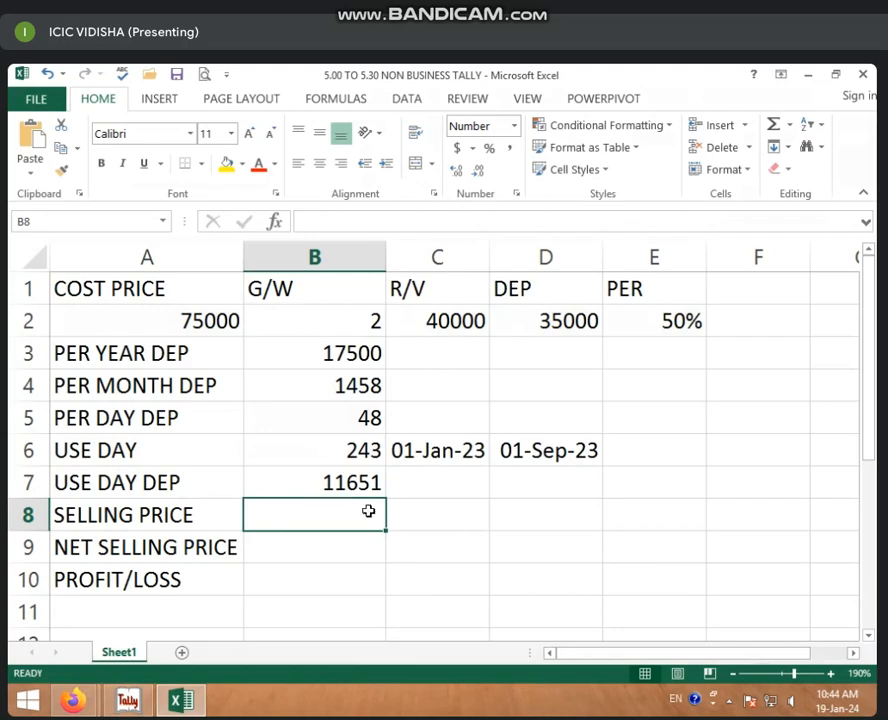
Step: Enter =A2-B7 in B8 for a selling price of 63349, then review A2, B6 and B7
{"action": "type", "text": "="}
{"action": "left_click", "coordinate": [228, 316]}
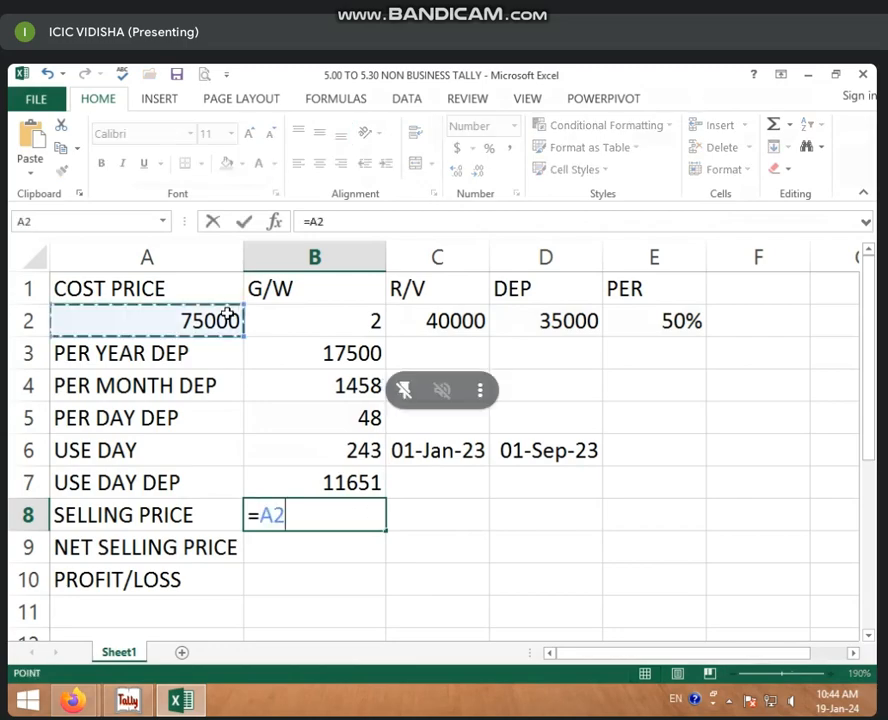
{"action": "type", "text": "-"}
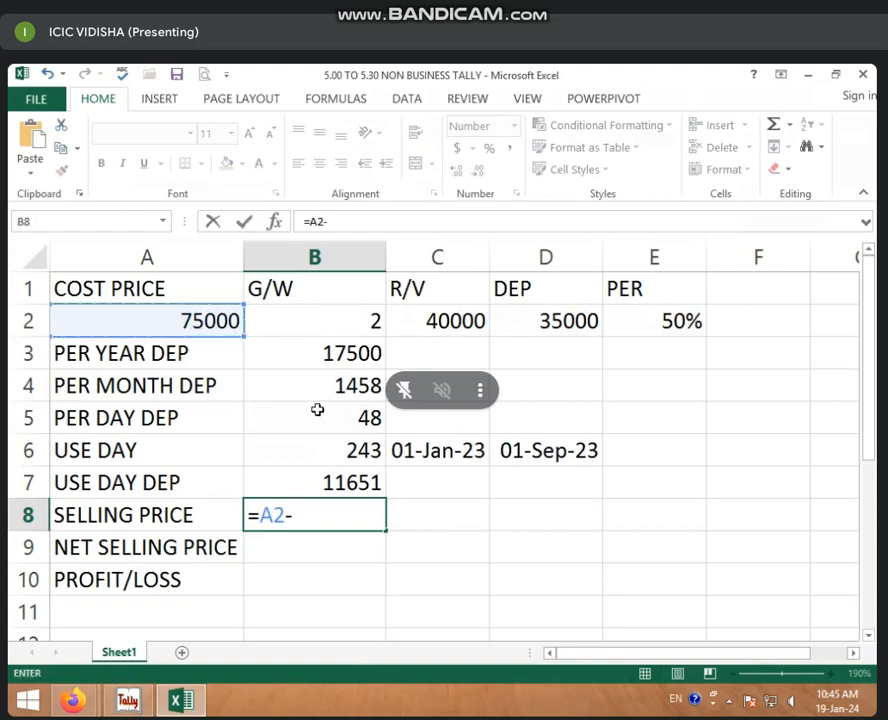
{"action": "left_click", "coordinate": [324, 488]}
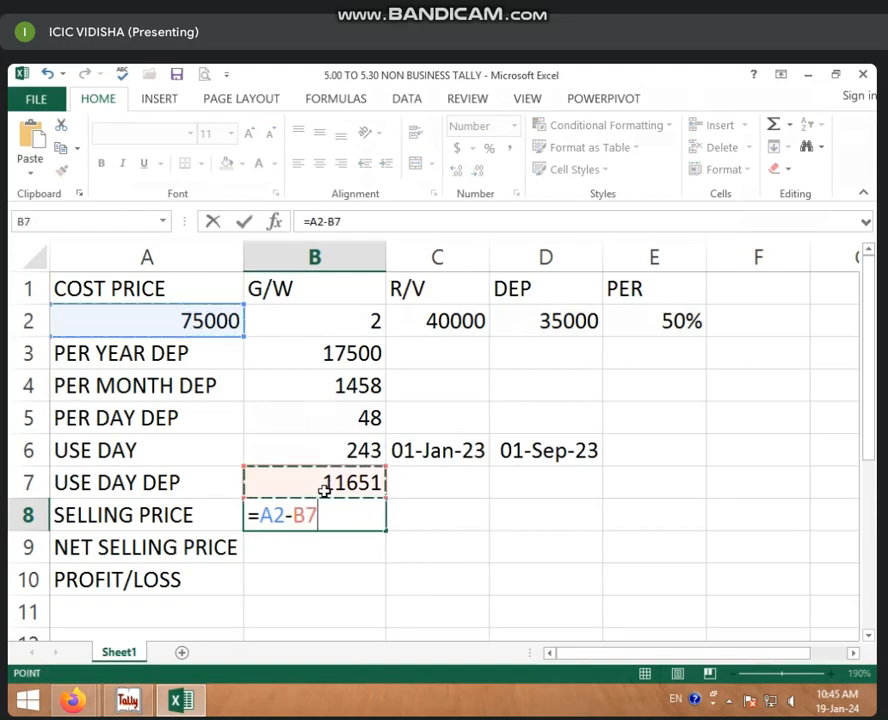
{"action": "key", "text": "Return"}
{"action": "left_click", "coordinate": [328, 513]}
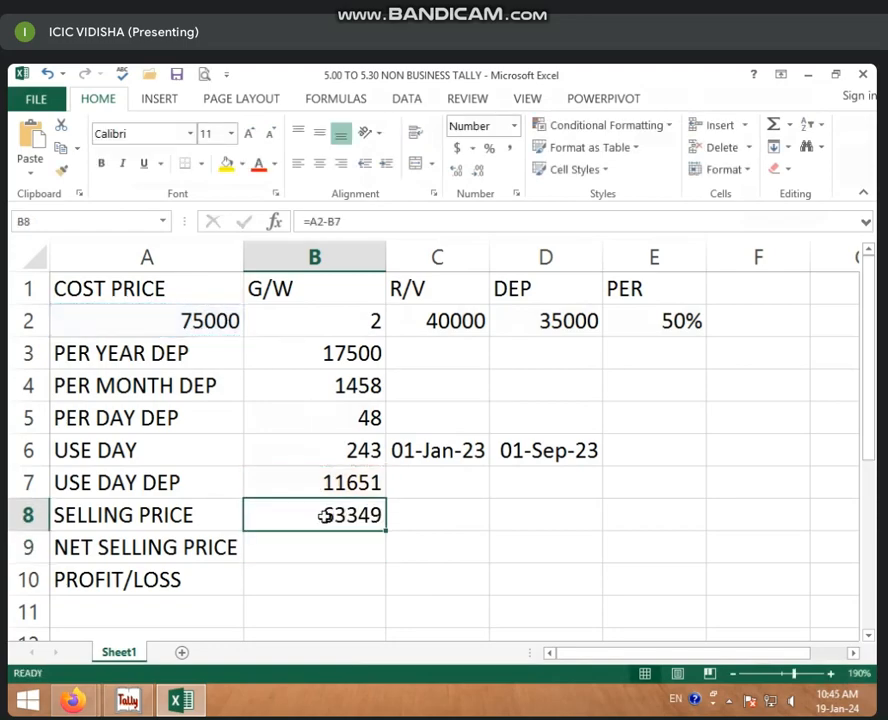
{"action": "left_click", "coordinate": [208, 321]}
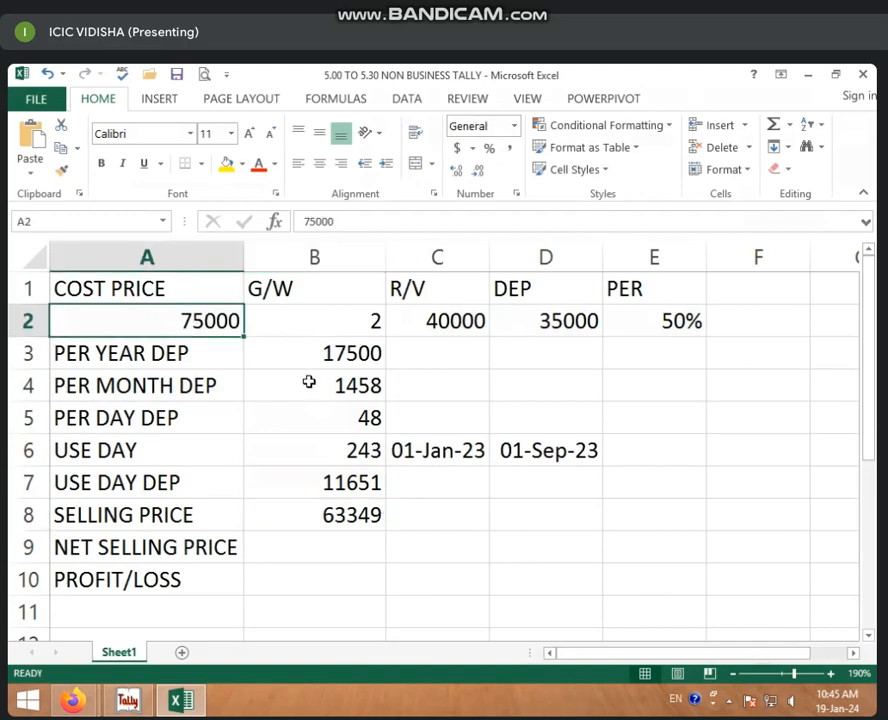
{"action": "left_click", "coordinate": [312, 444]}
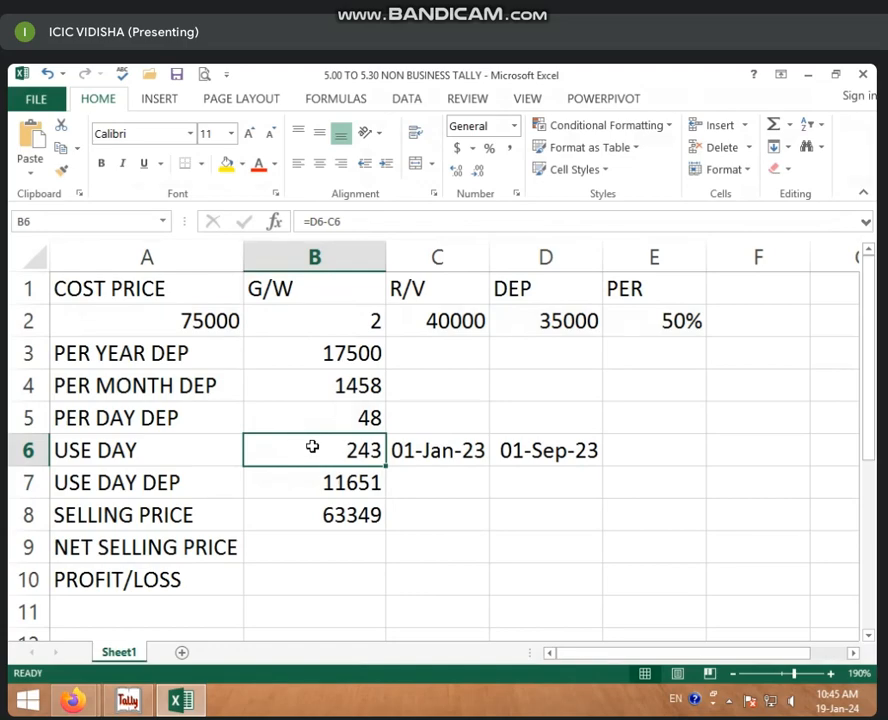
{"action": "left_click", "coordinate": [313, 480]}
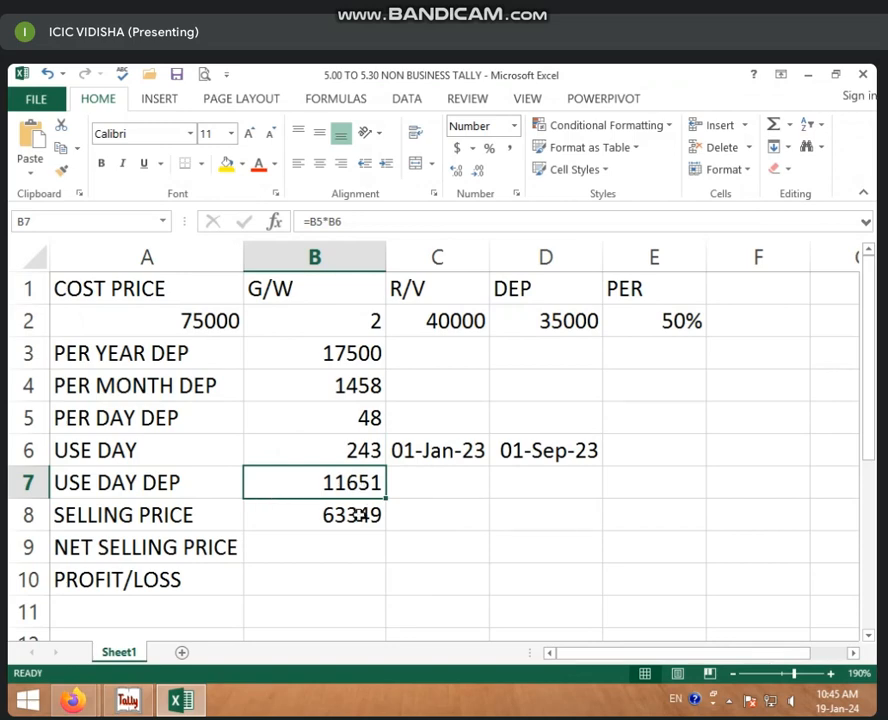
{"action": "left_click", "coordinate": [357, 514]}
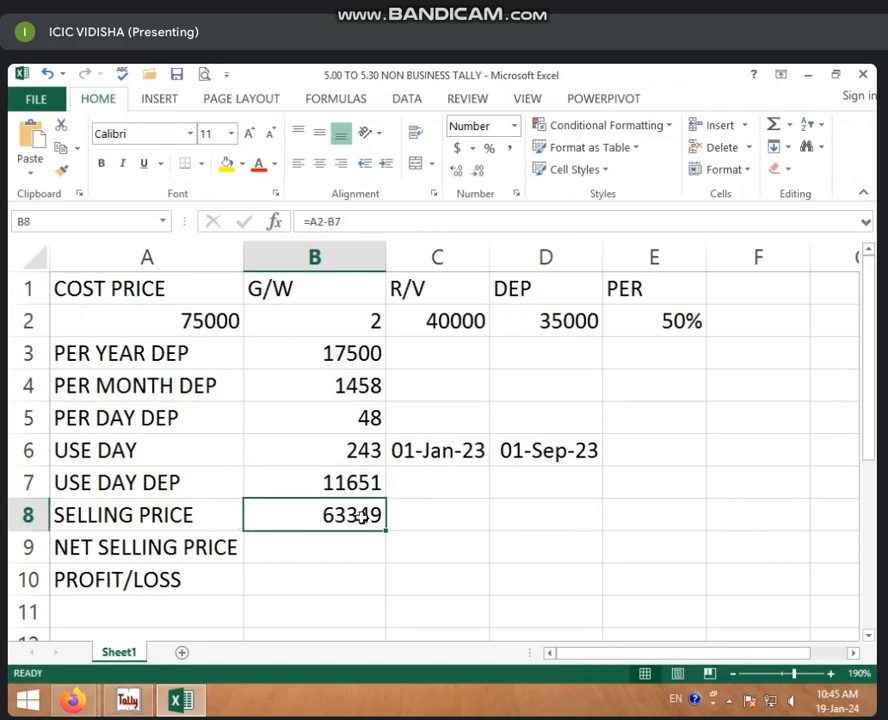
{"action": "left_click", "coordinate": [321, 545]}
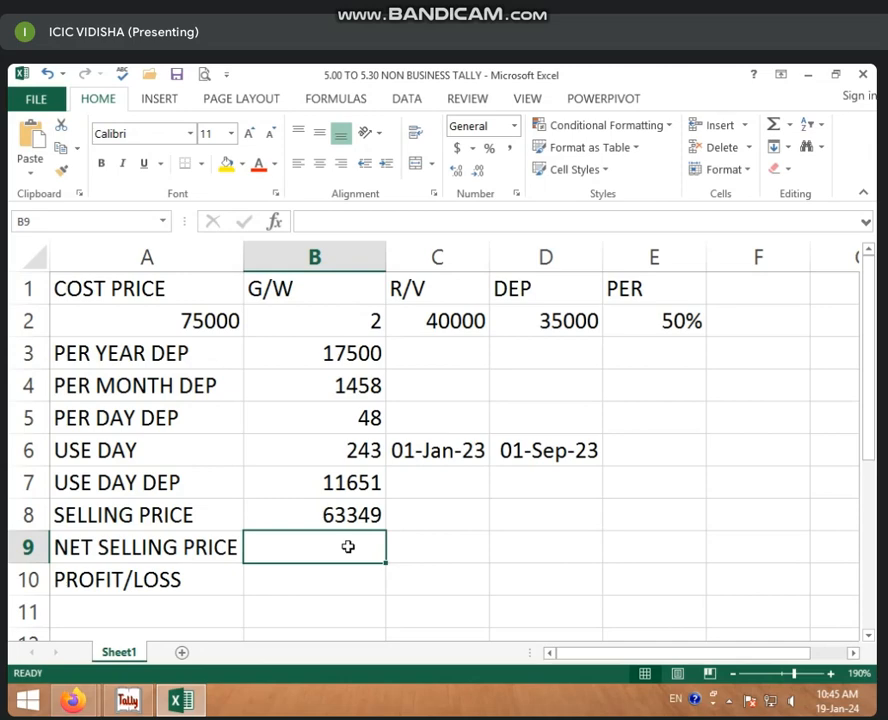
Step: Enter a net selling price of 62000 in B9
{"action": "type", "text": "62000"}
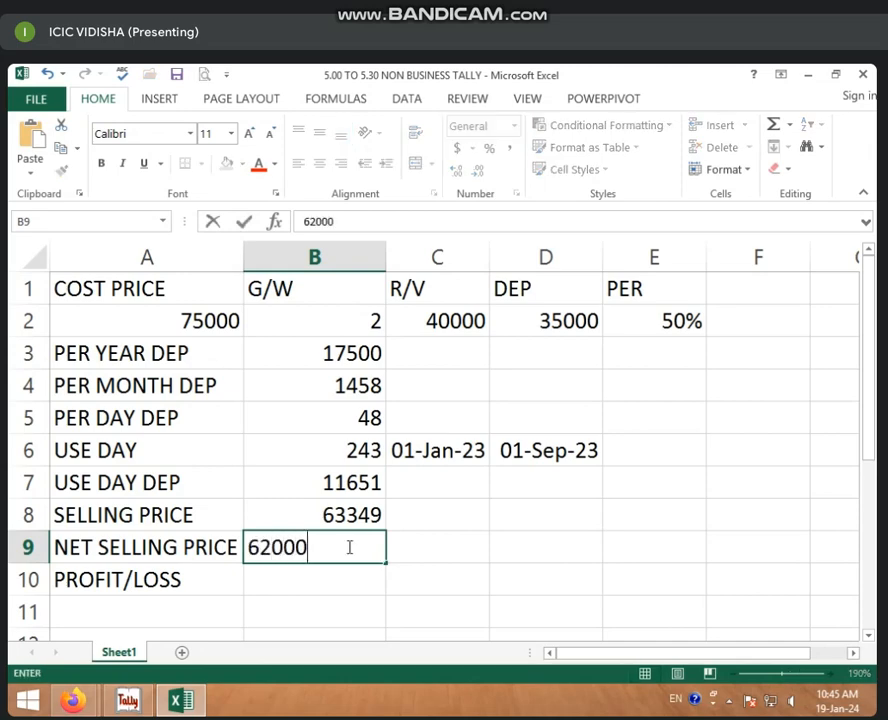
{"action": "key", "text": "ctrl+Return"}
{"action": "key", "text": "Down"}
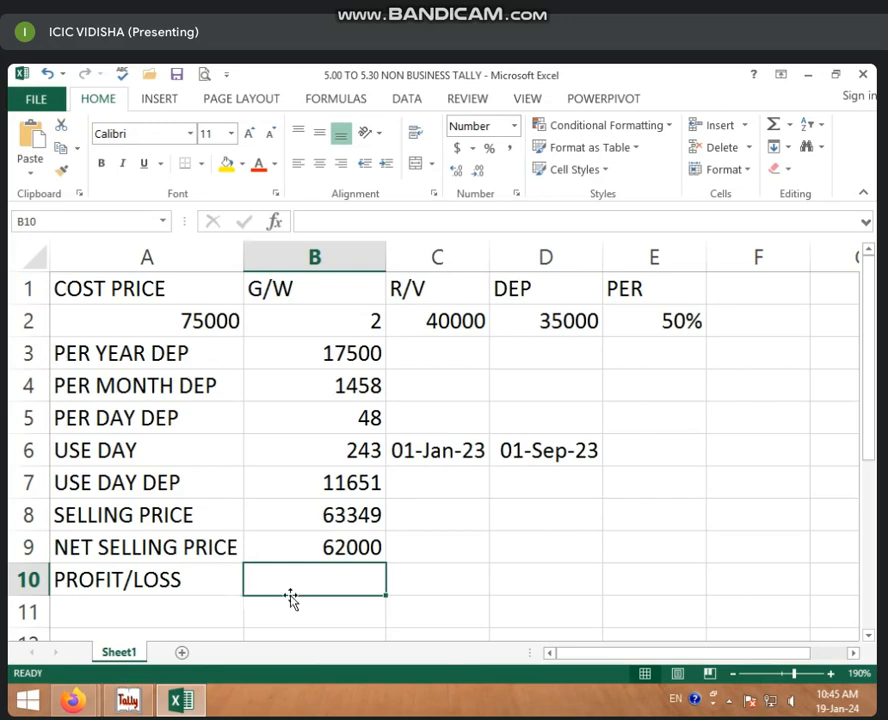
Step: Enter =B9-B8 in B10 for a profit/loss of -1349
{"action": "type", "text": "="}
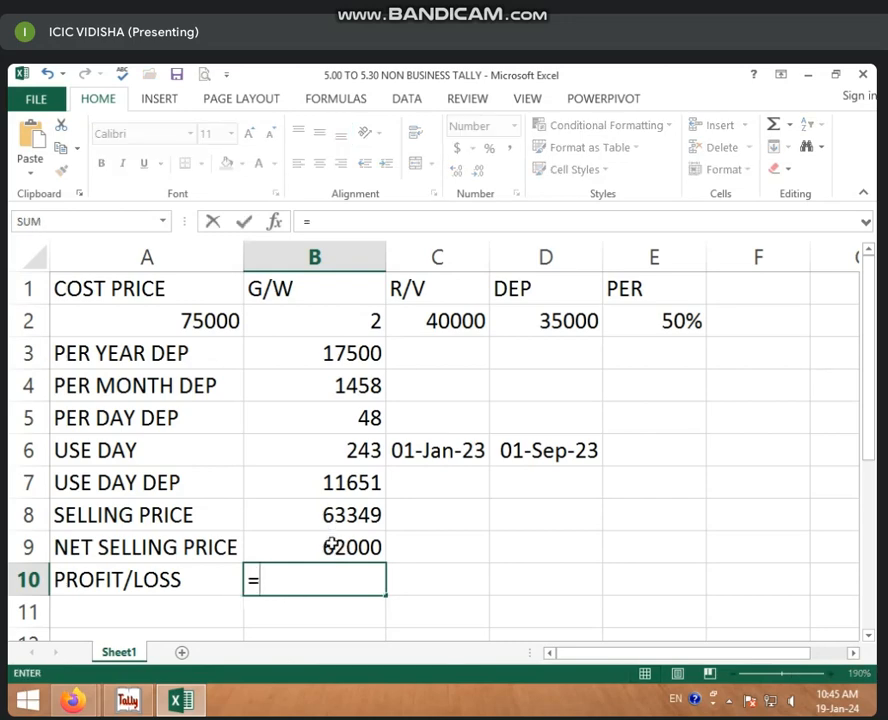
{"action": "left_click", "coordinate": [331, 546]}
{"action": "type", "text": "-"}
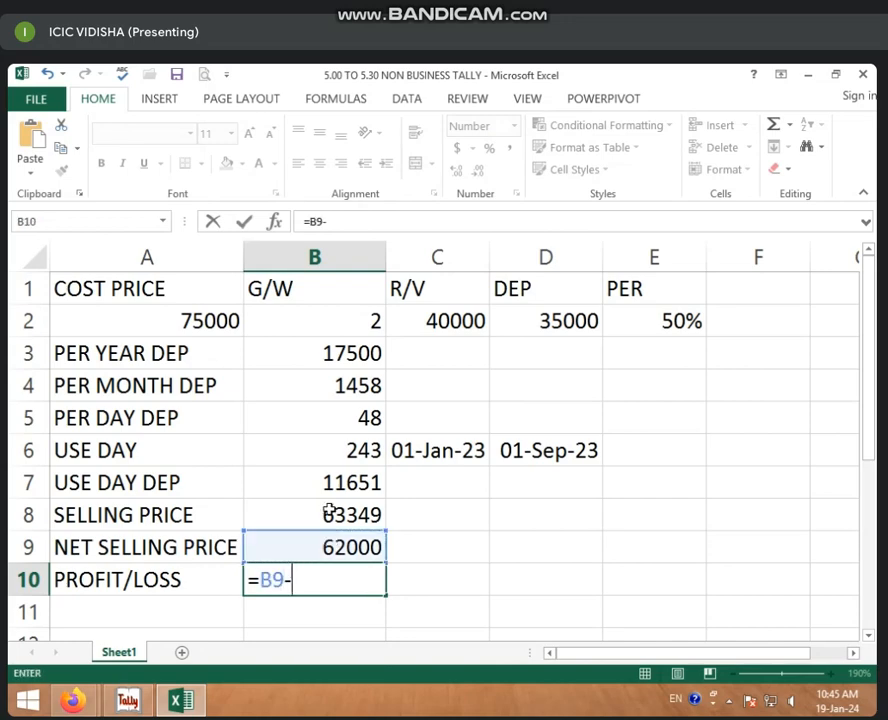
{"action": "left_click", "coordinate": [331, 515]}
{"action": "key", "text": "Return"}
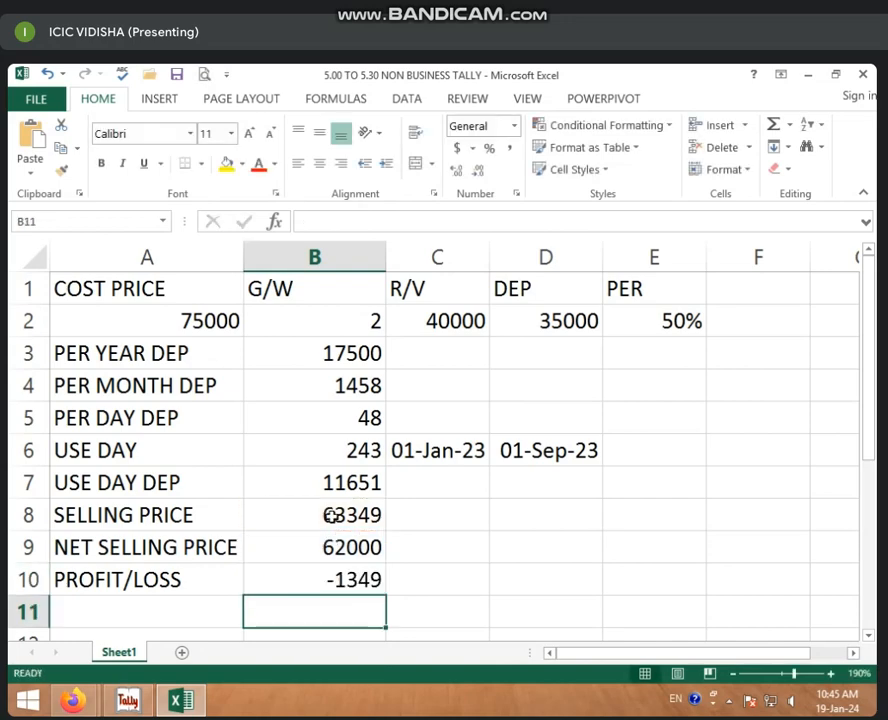
{"action": "left_click", "coordinate": [335, 580]}
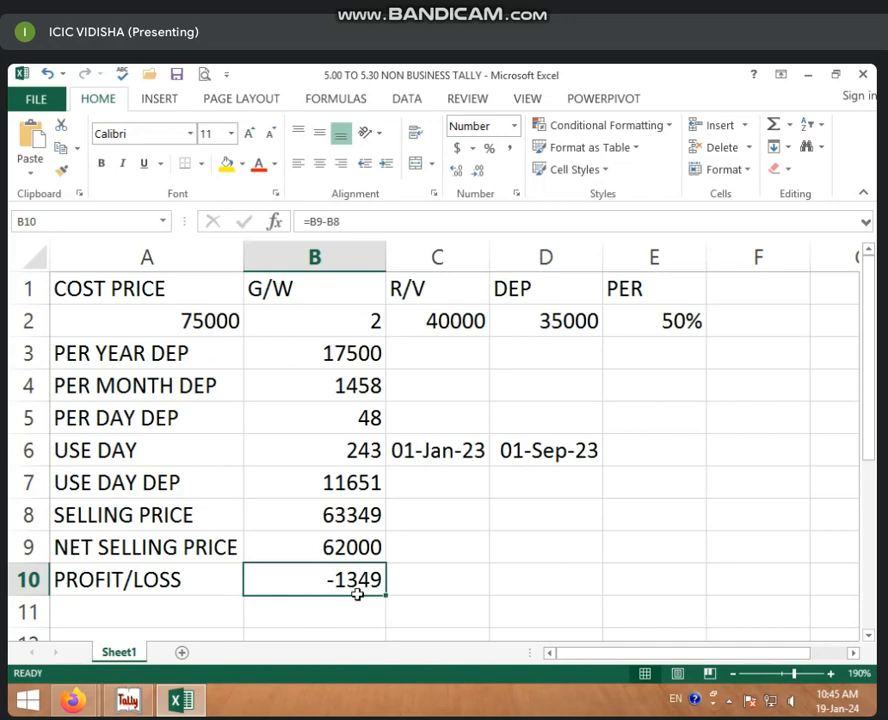
{"action": "left_click", "coordinate": [333, 546]}
{"action": "type", "text": "64000"}
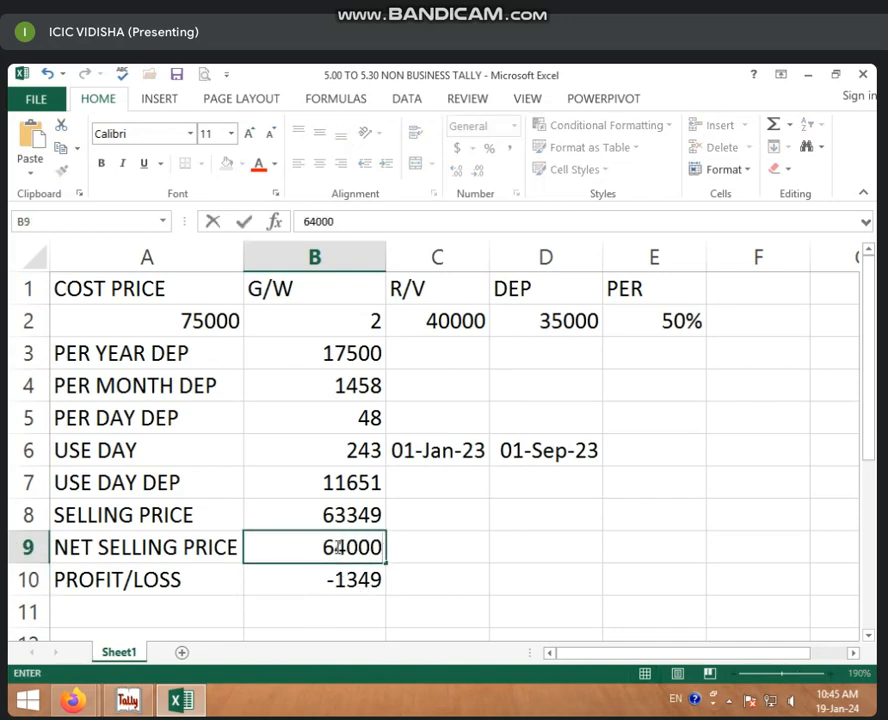
{"action": "key", "text": "Return"}
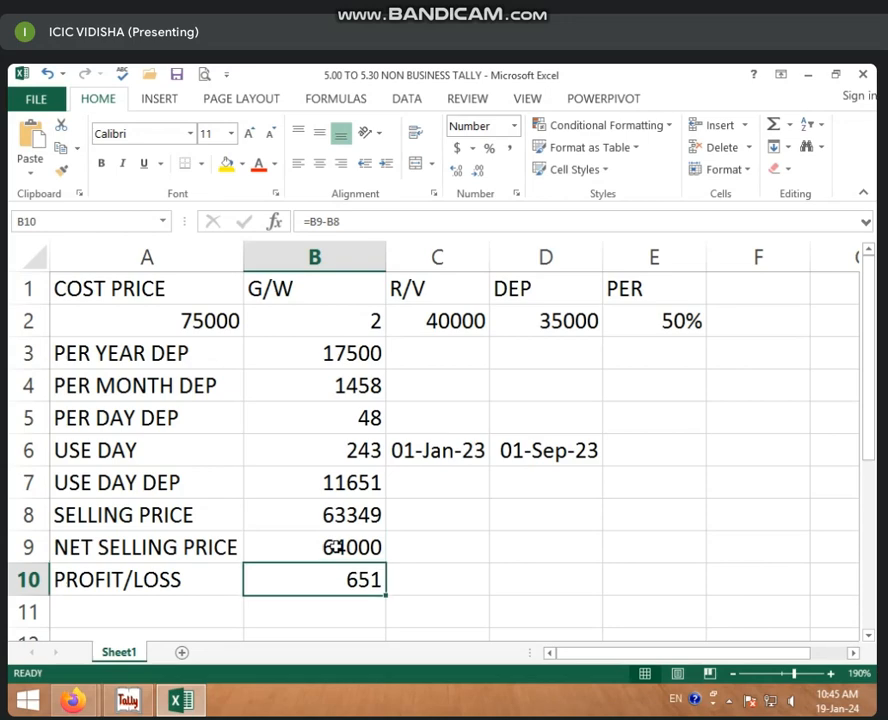
{"action": "left_click", "coordinate": [333, 546]}
{"action": "type", "text": "6"}
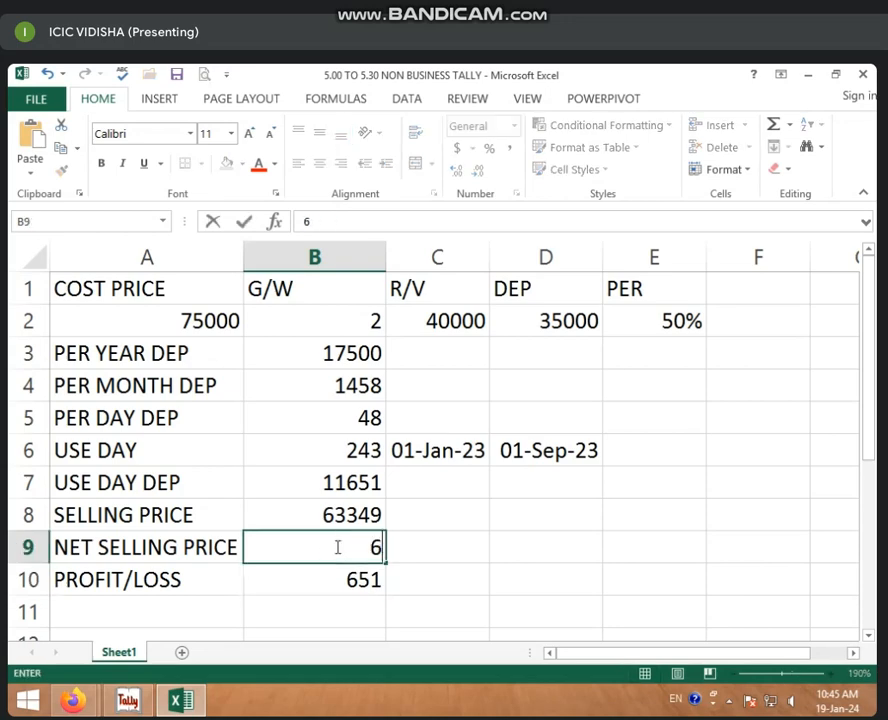
{"action": "type", "text": "2000"}
{"action": "key", "text": "Return"}
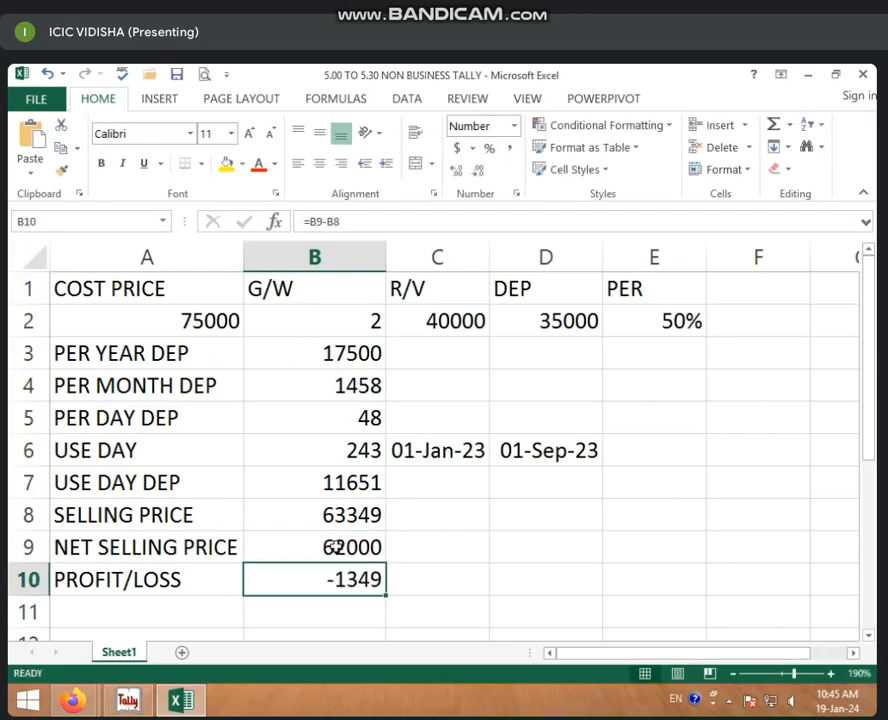